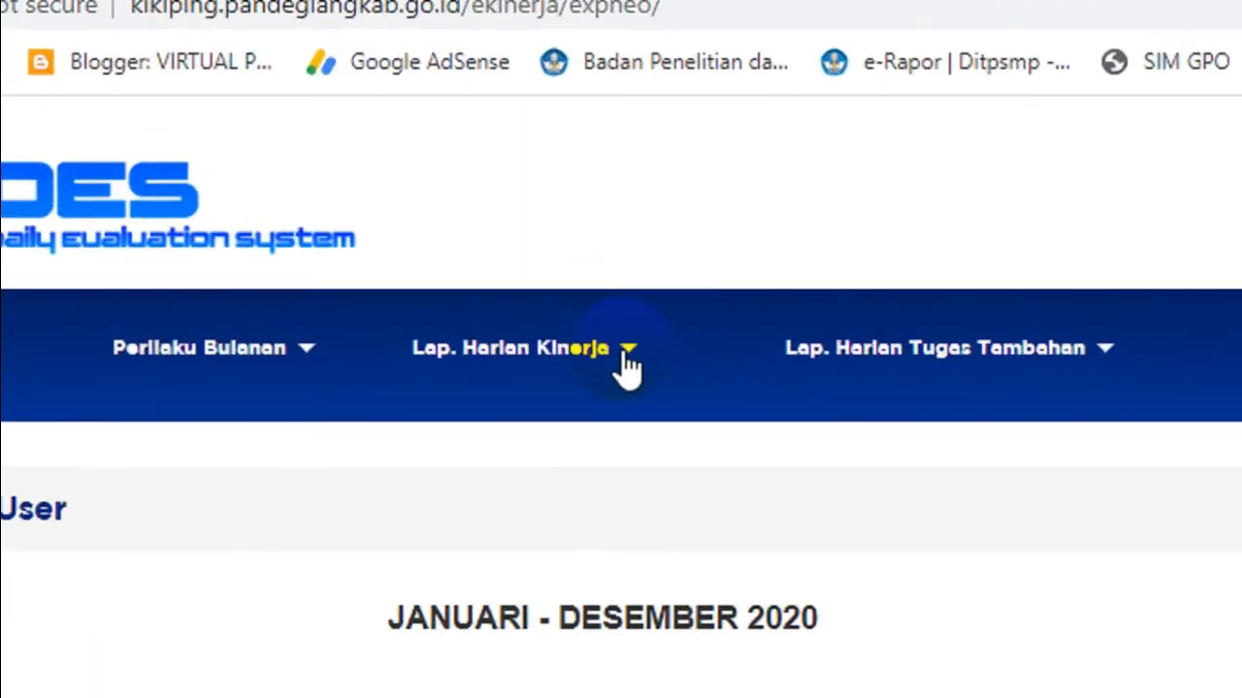
- Open the Lap. Harian Kinerja SKP page and look over its report table and period filter
{"action": "left_click", "coordinate": [631, 364]}
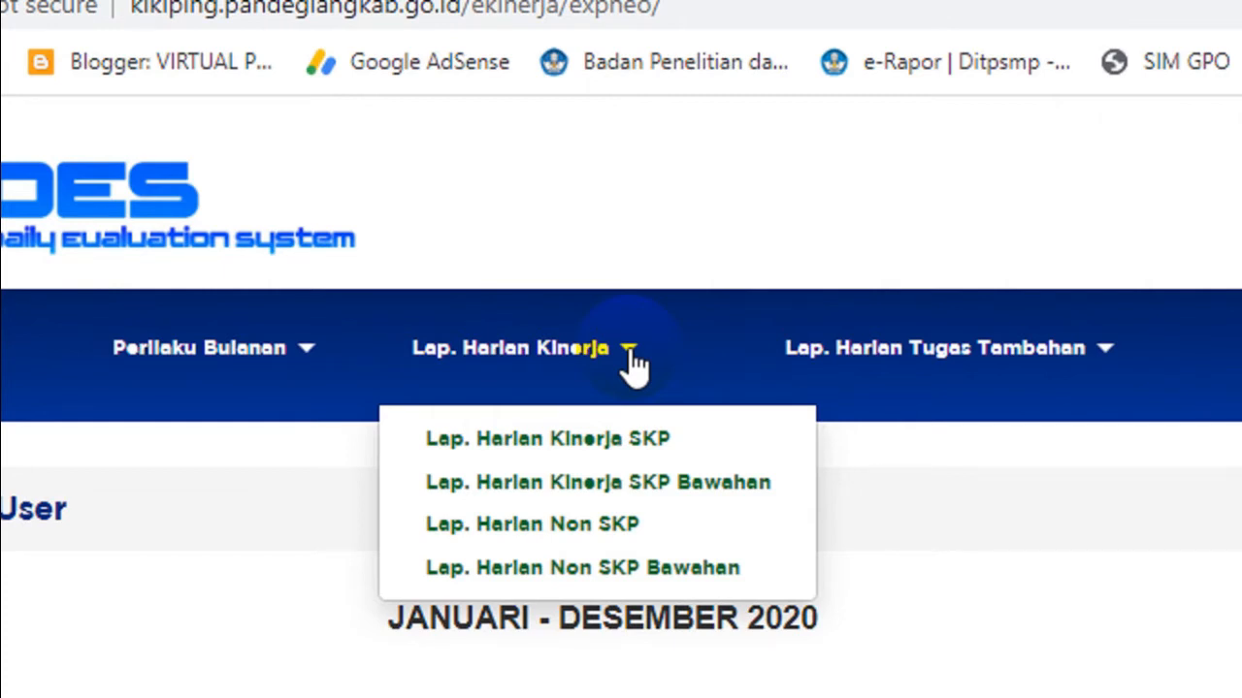
{"action": "left_click", "coordinate": [621, 444]}
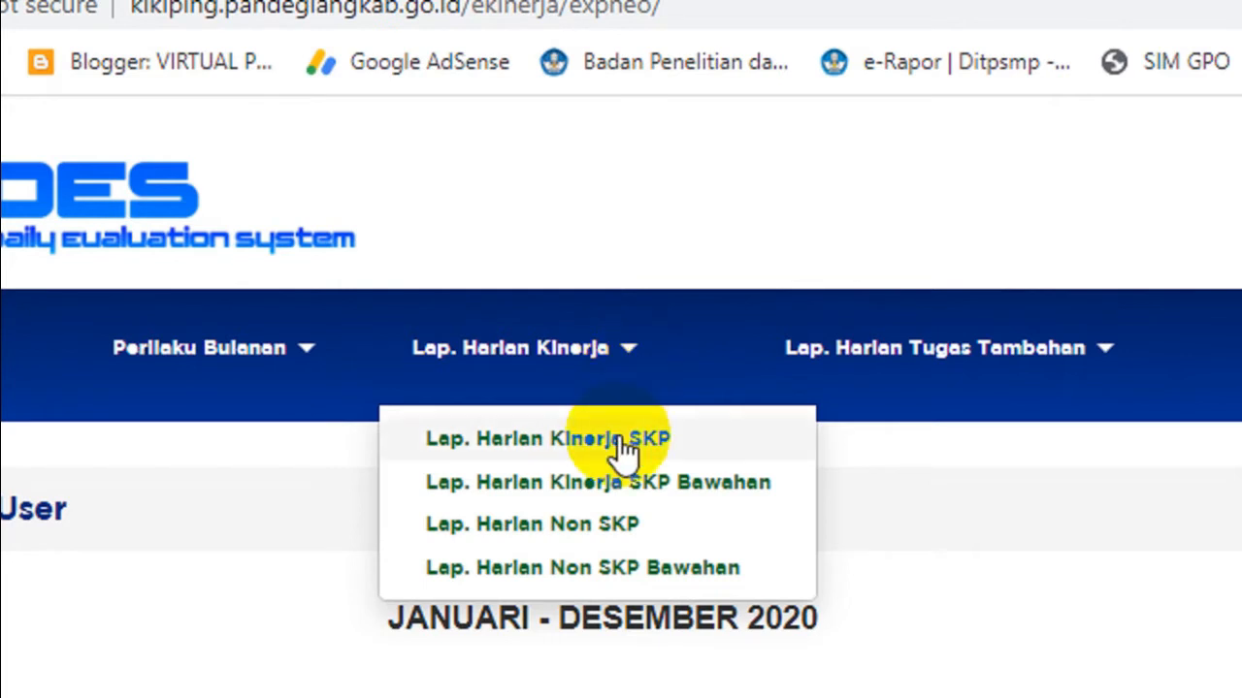
{"action": "left_click", "coordinate": [617, 439]}
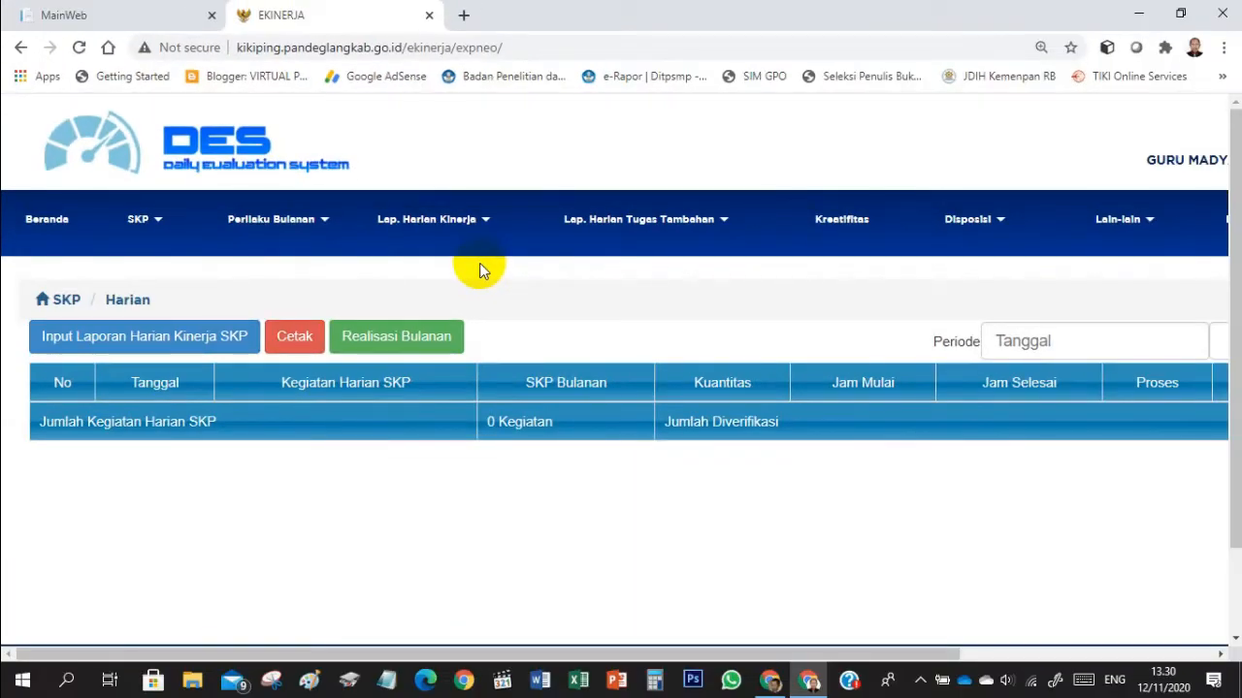
{"action": "left_click_drag", "start_coordinate": [573, 658], "coordinate": [941, 621]}
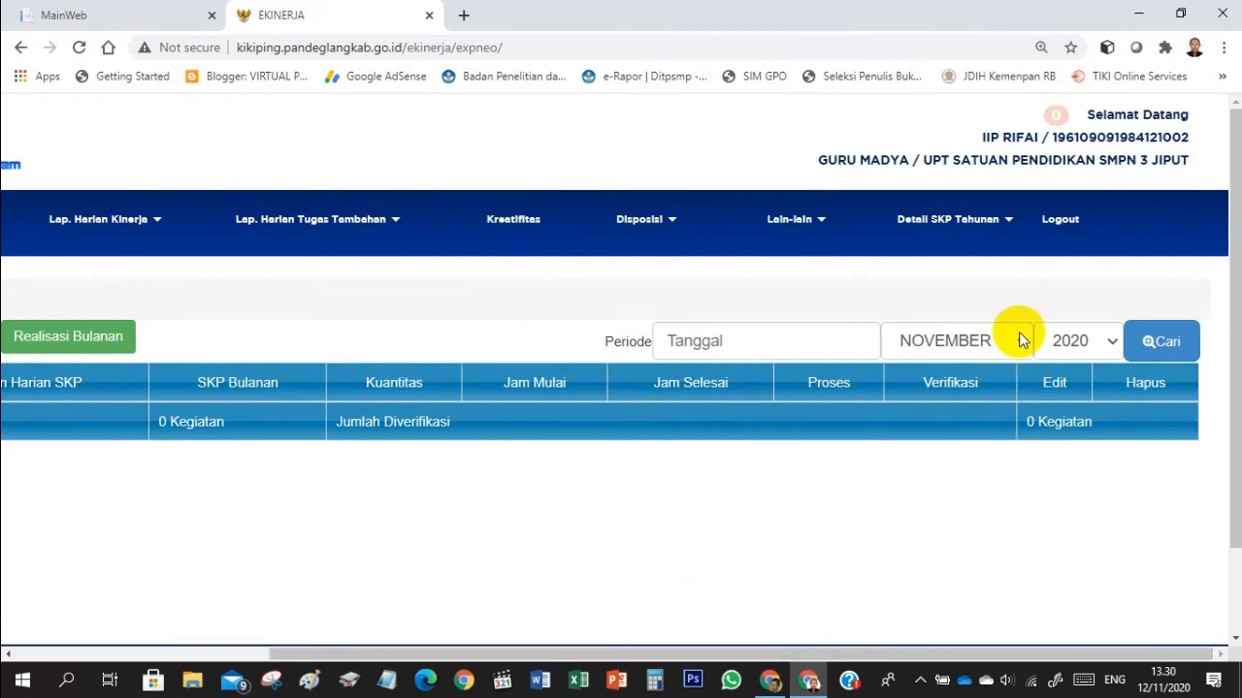
{"action": "left_click_drag", "start_coordinate": [805, 657], "coordinate": [169, 679]}
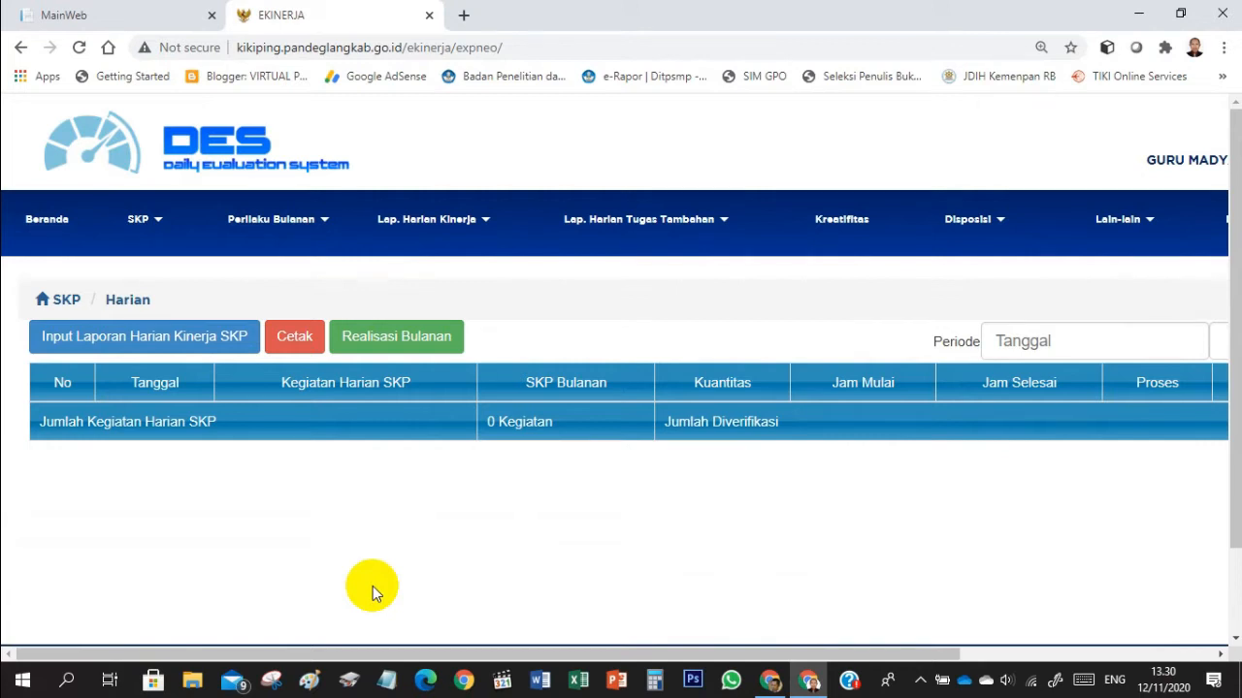
- Start a new daily SKP performance report dated 2020-11-02 and check the available Klasifikasi SKP Bulanan options
{"action": "left_click", "coordinate": [156, 344]}
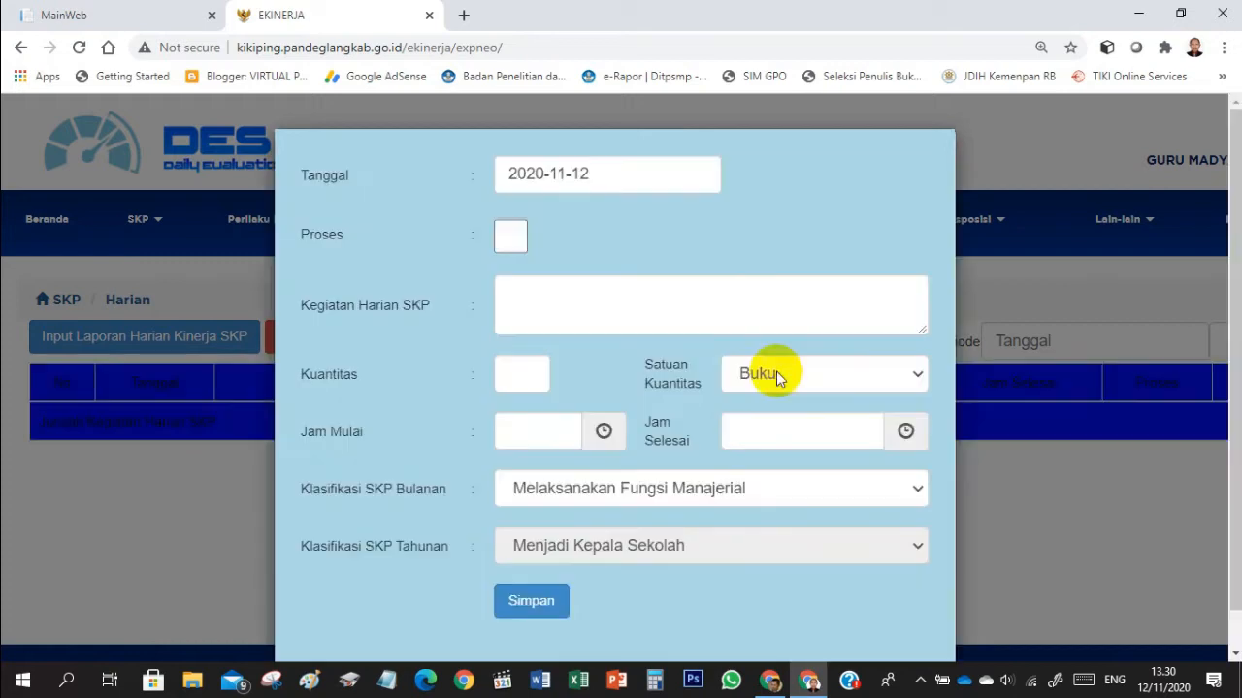
{"action": "left_click", "coordinate": [625, 175]}
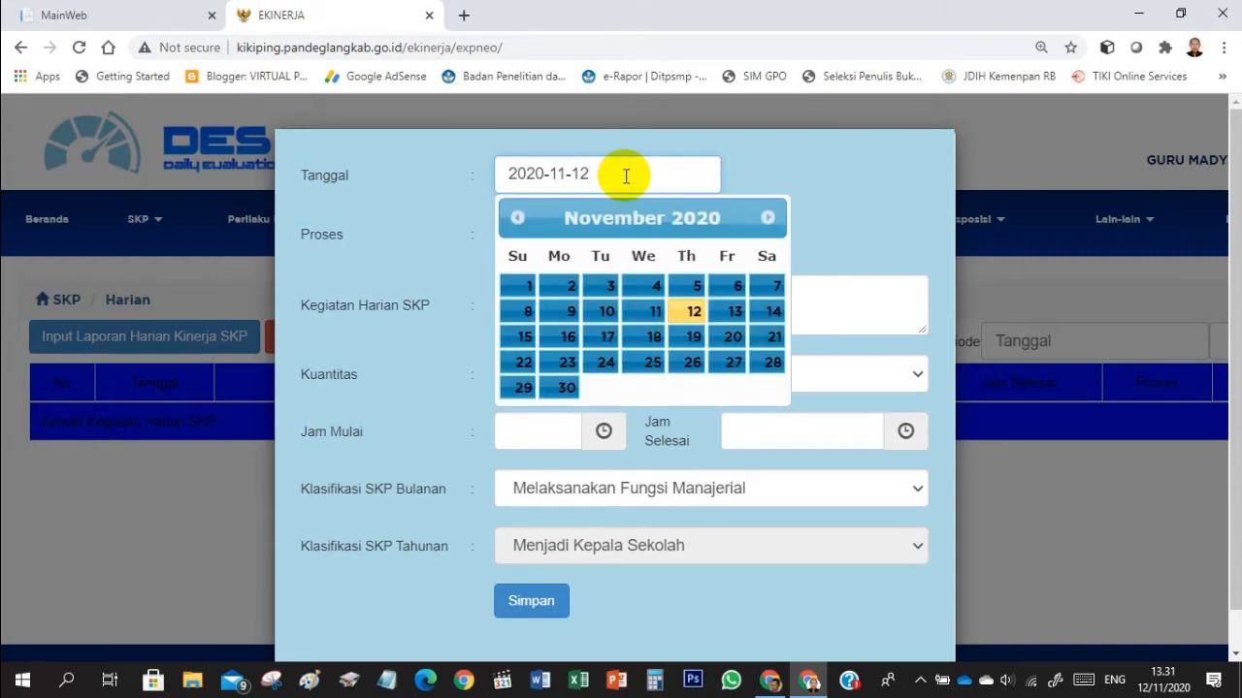
{"action": "left_click", "coordinate": [566, 291]}
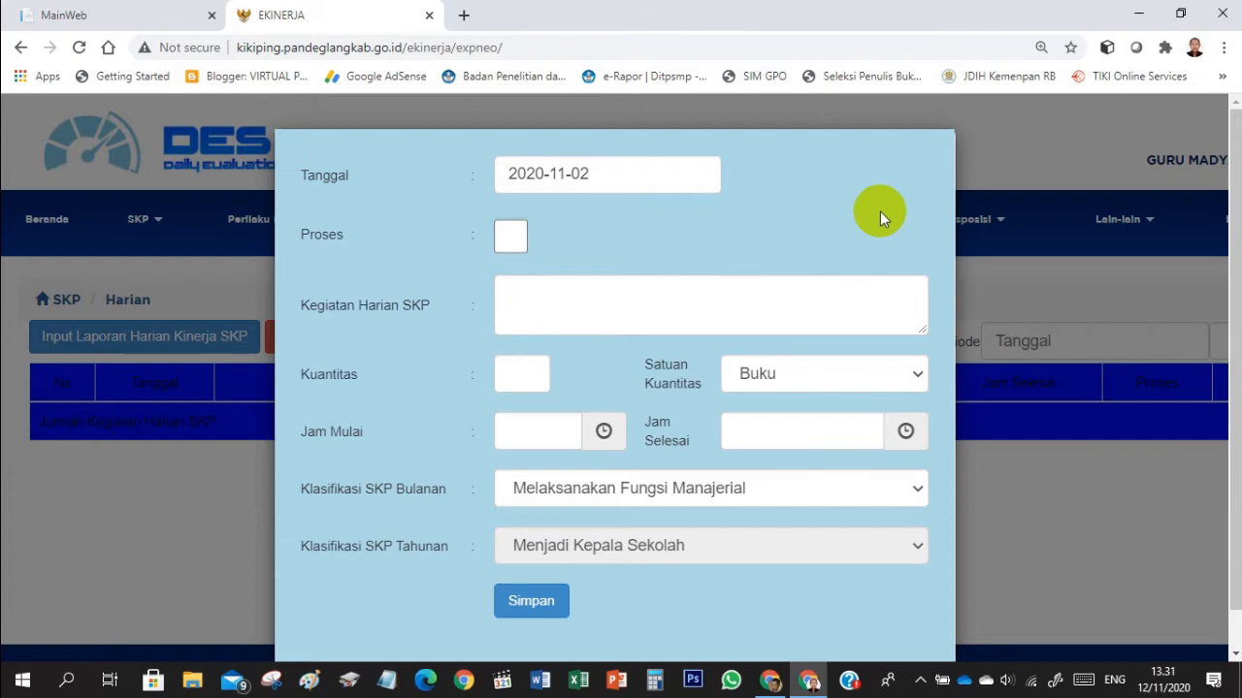
{"action": "left_click", "coordinate": [813, 501]}
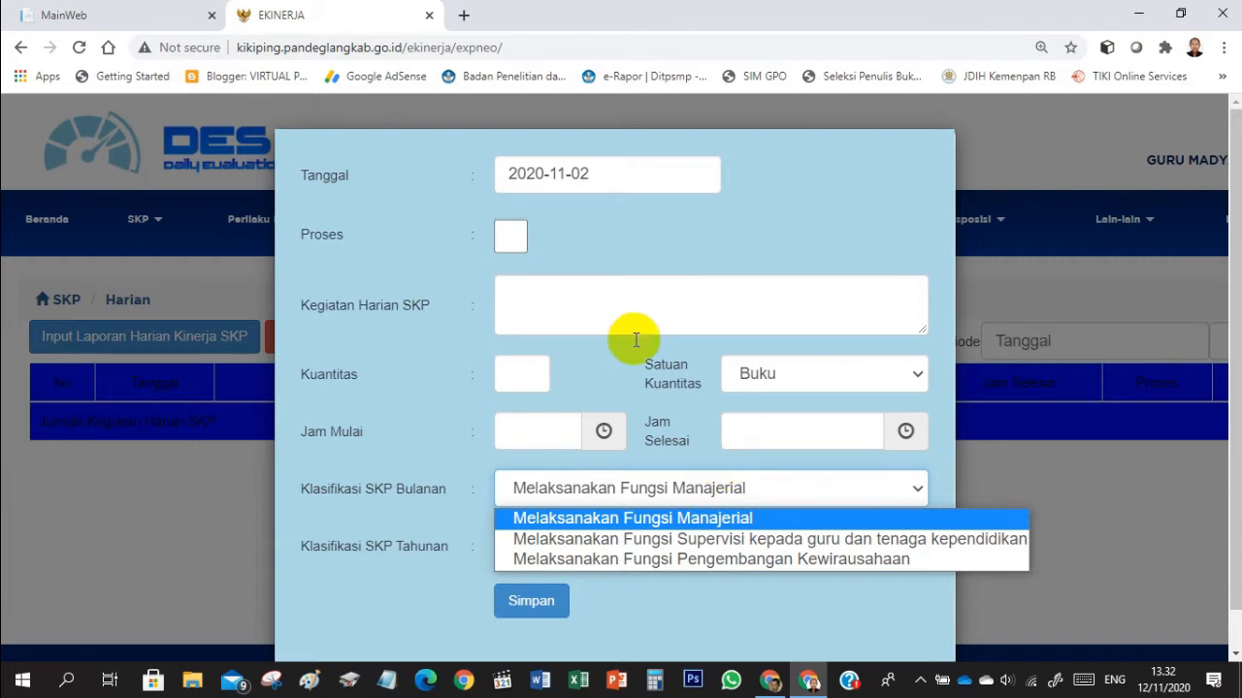
{"action": "left_click", "coordinate": [599, 304]}
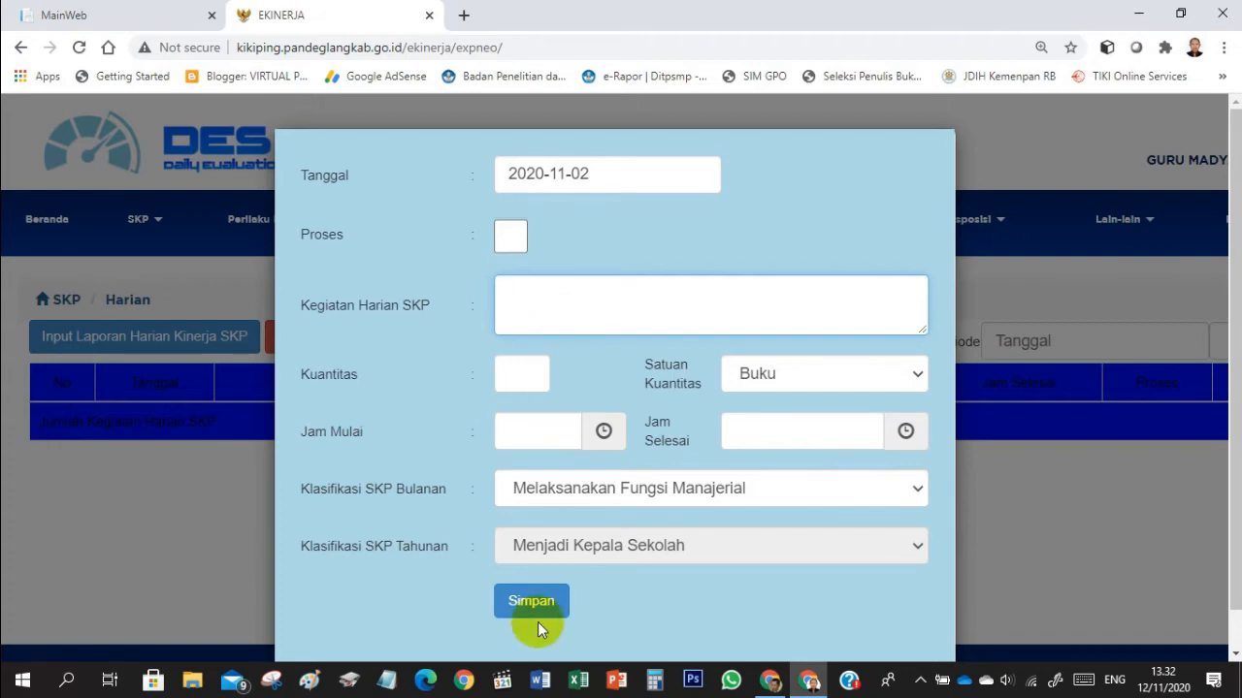
- Switch to Excel with a blank workbook and maximize its window
{"action": "left_click", "coordinate": [580, 682]}
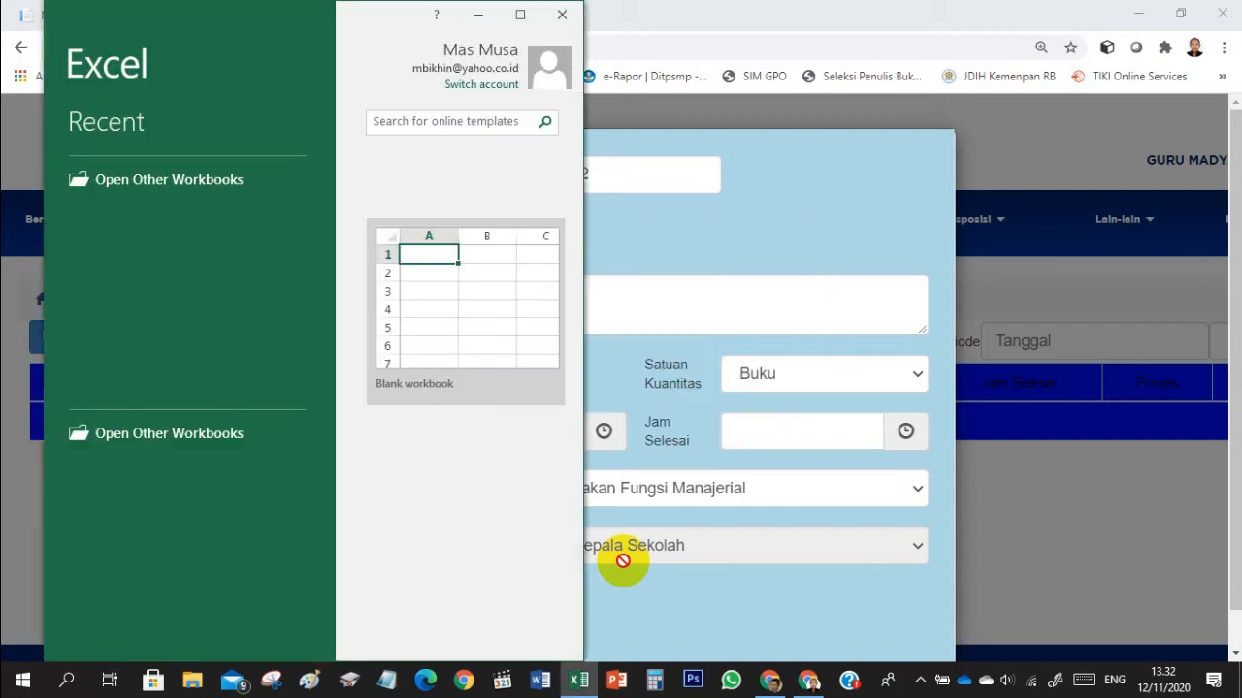
{"action": "left_click", "coordinate": [462, 408]}
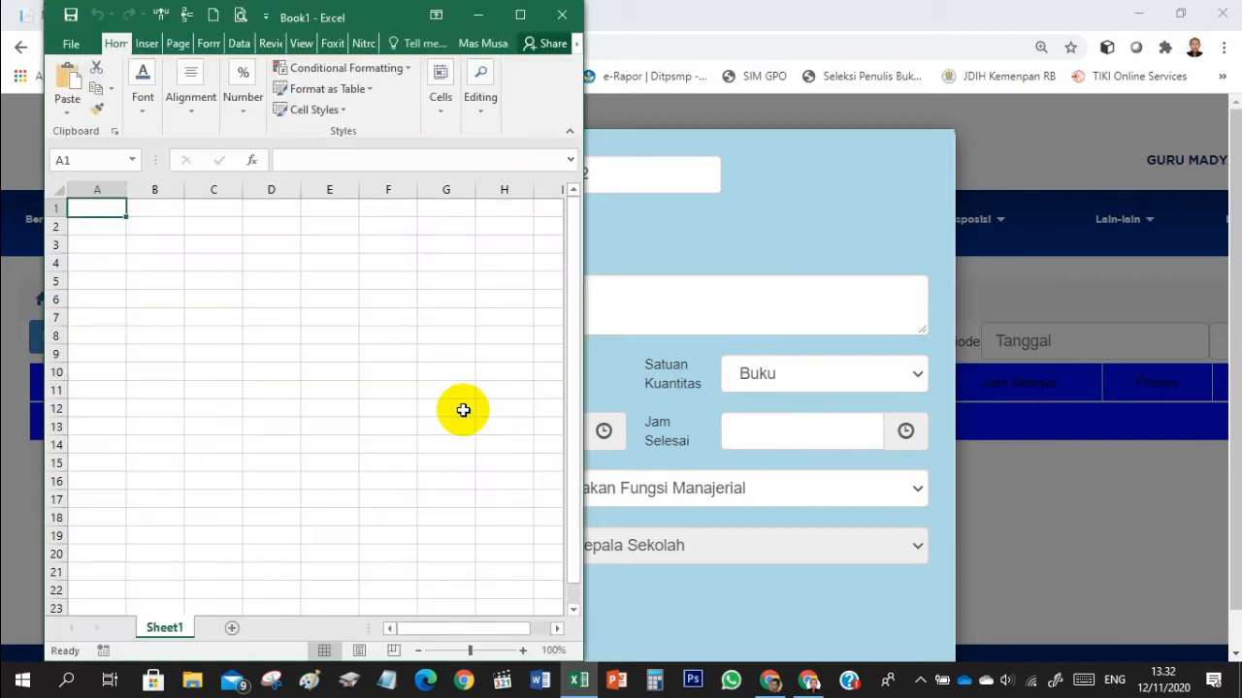
{"action": "left_click", "coordinate": [521, 16]}
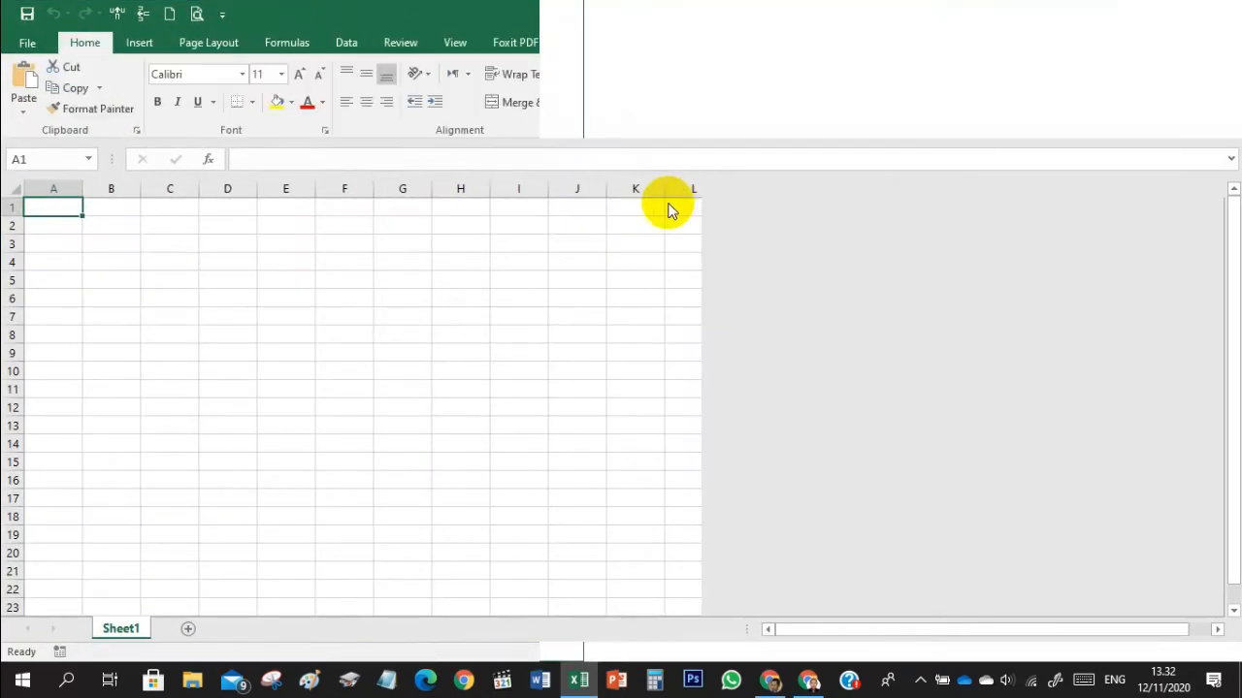
- Enter the first activity's start time 07.30 in D6 and end time 09.30 in E6
{"action": "left_click", "coordinate": [212, 300]}
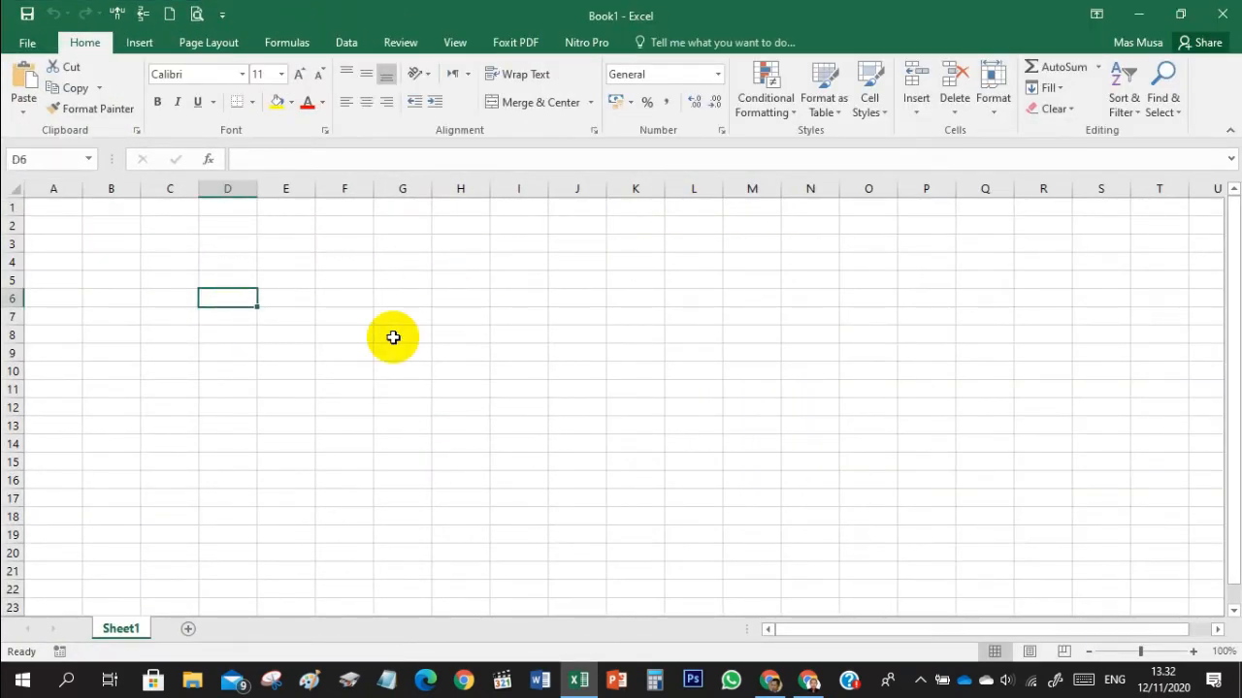
{"action": "type", "text": "07.30"}
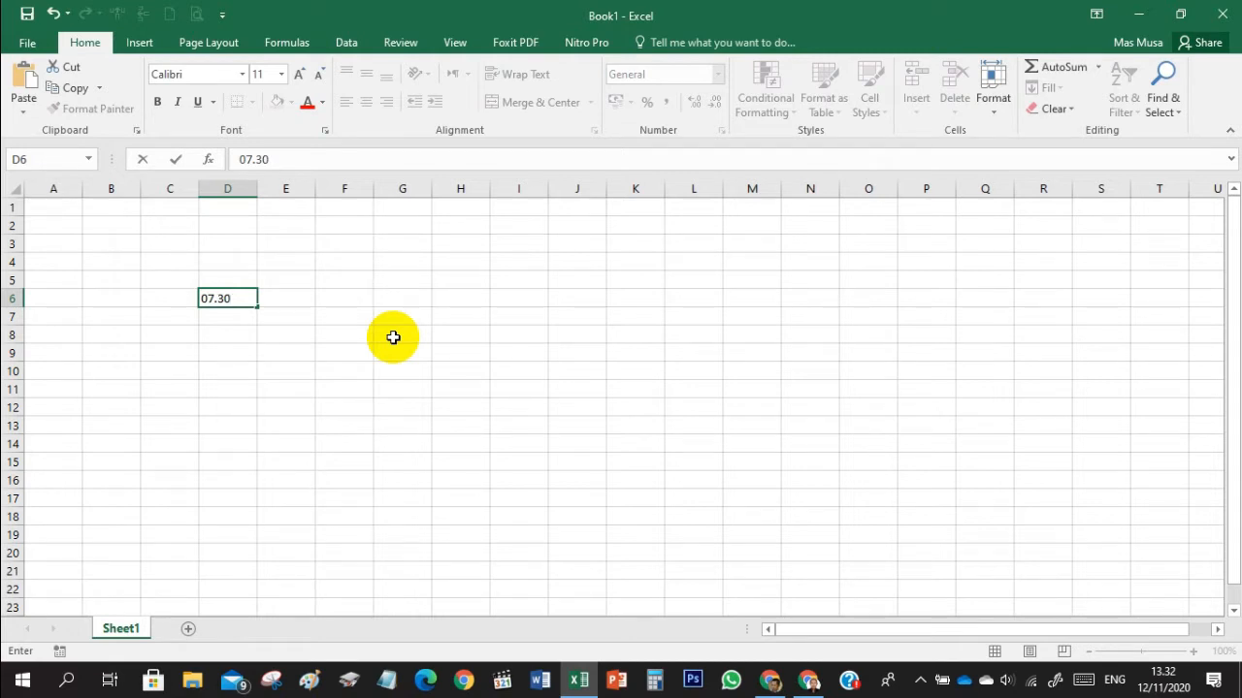
{"action": "key", "text": "Tab"}
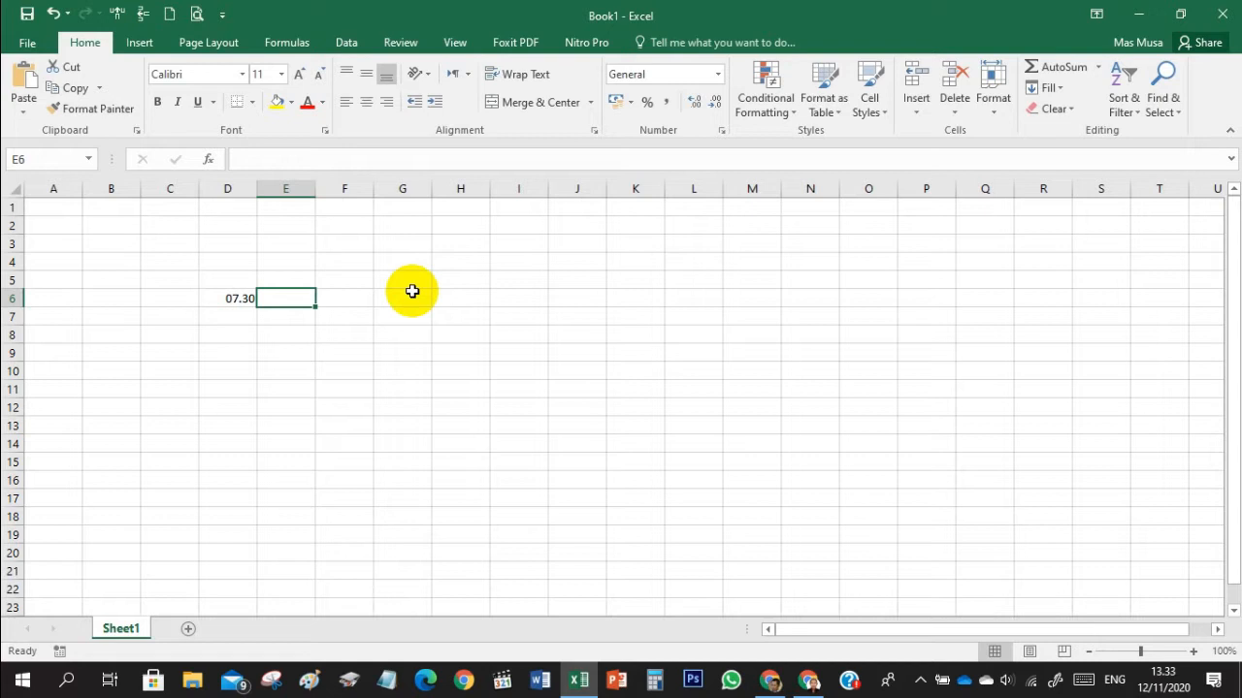
{"action": "type", "text": "09"}
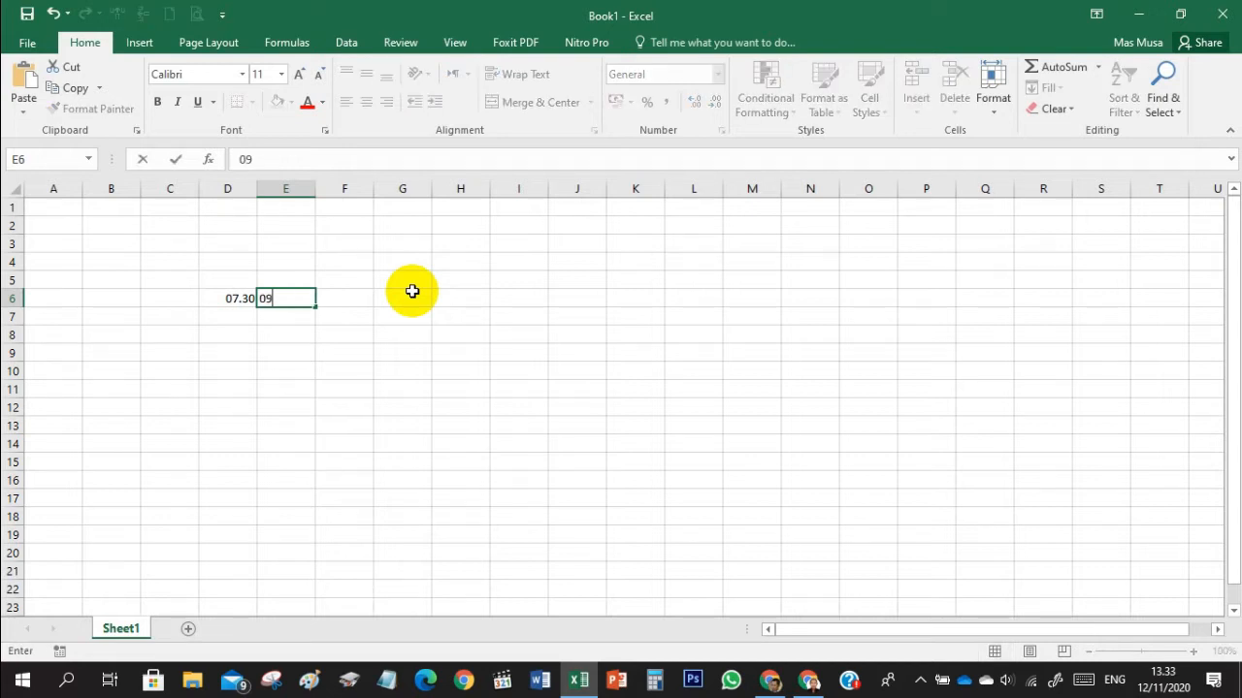
{"action": "type", "text": "."}
{"action": "type", "text": "30"}
{"action": "key", "text": "Tab"}
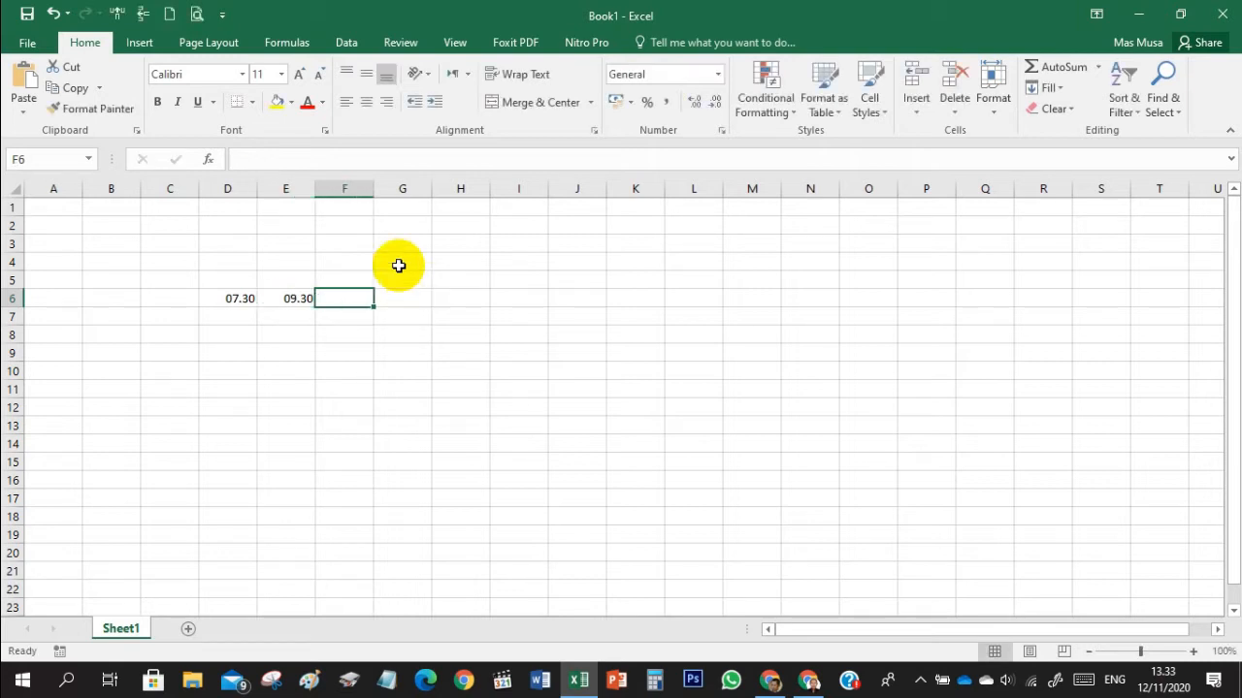
- Widen column F to several times its width and enter the activity "Memantau PBM TM" in F6
{"action": "left_click_drag", "start_coordinate": [374, 188], "coordinate": [610, 188]}
{"action": "type", "text": "Memantau"}
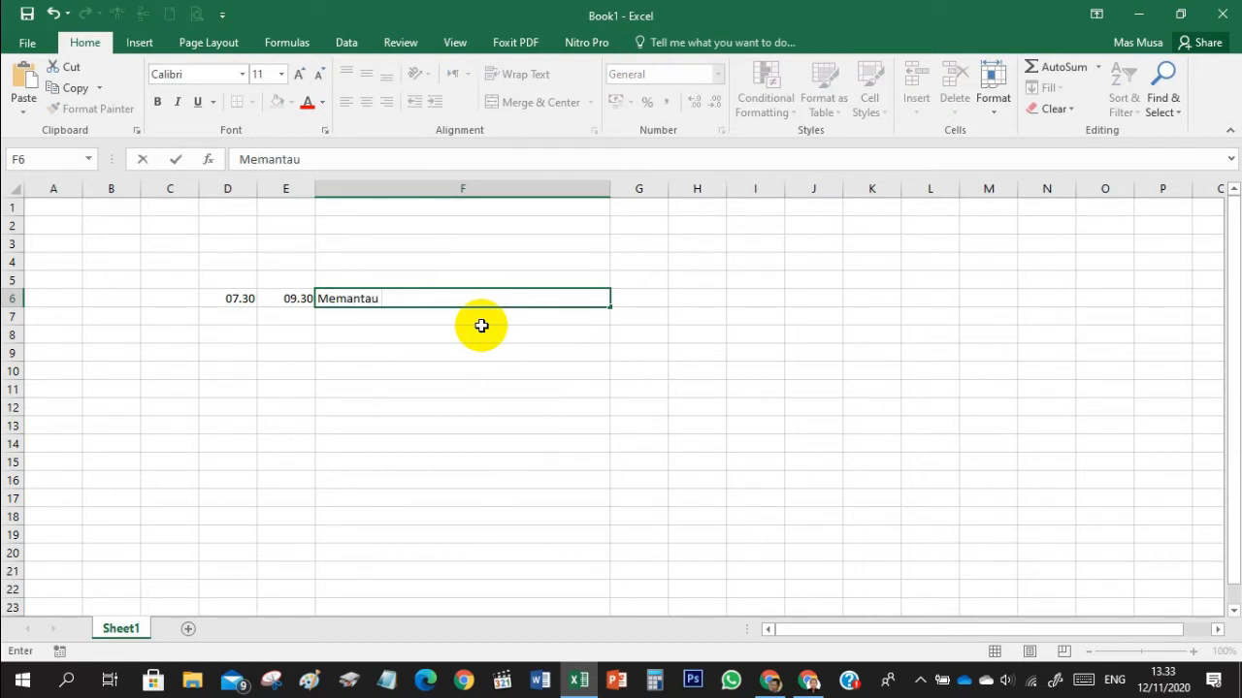
{"action": "type", "text": " PBM TM"}
{"action": "key", "text": "Return"}
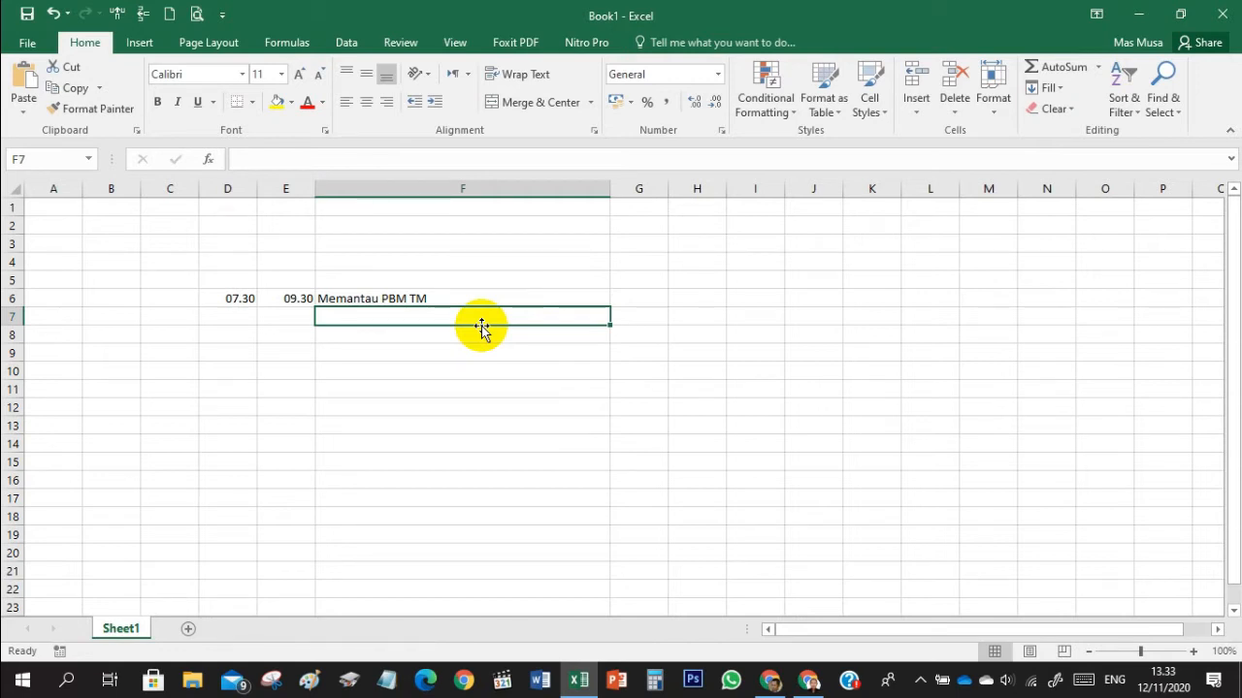
- Enter the second activity's start time 09.30 in D7 and end time 12.00 in E7
{"action": "key", "text": "Left"}
{"action": "key", "text": "Left"}
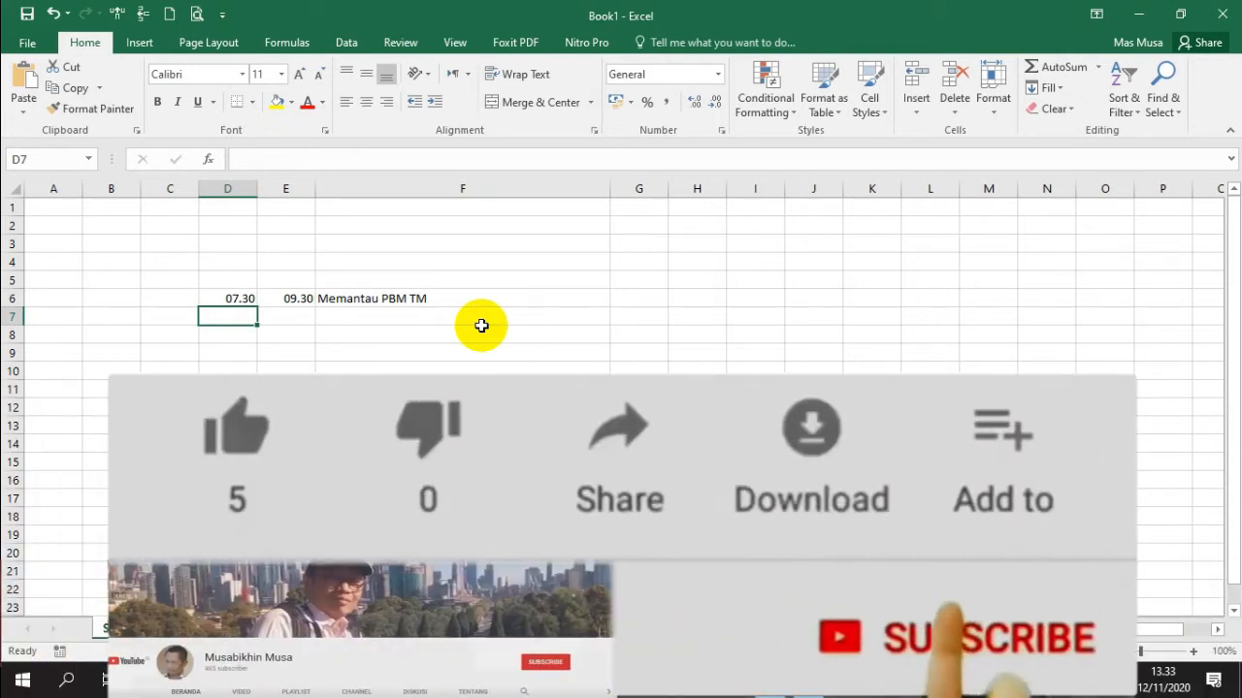
{"action": "type", "text": "0"}
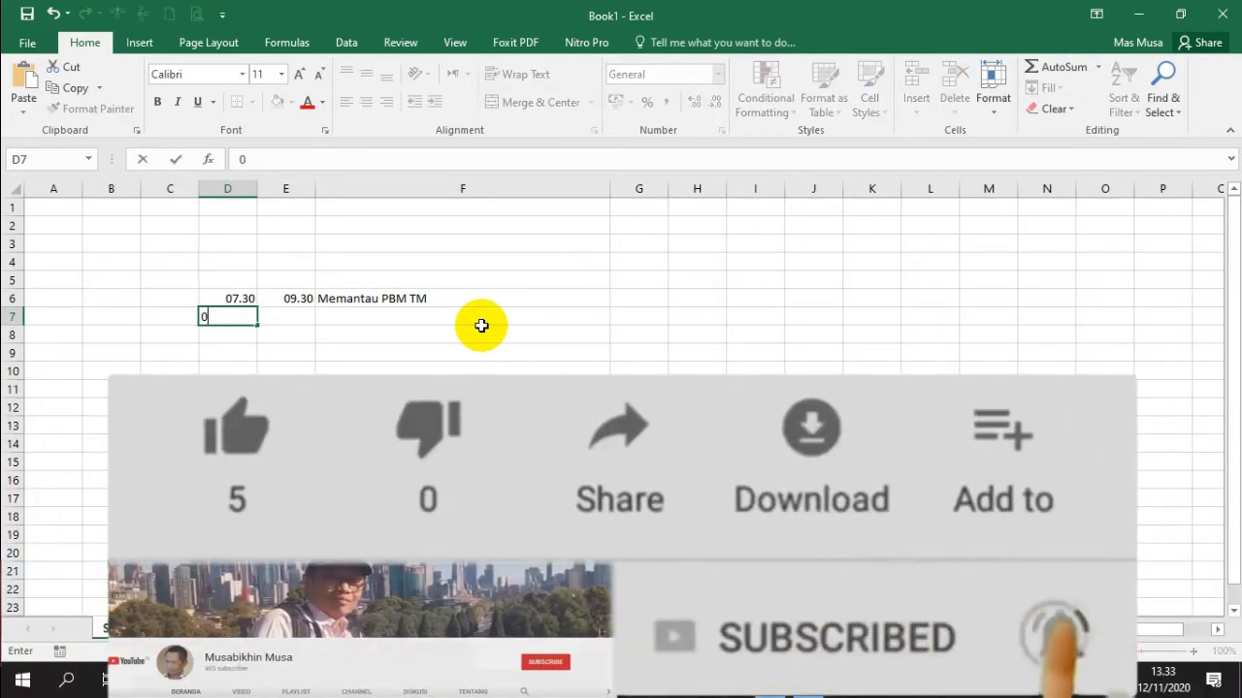
{"action": "type", "text": "9.30"}
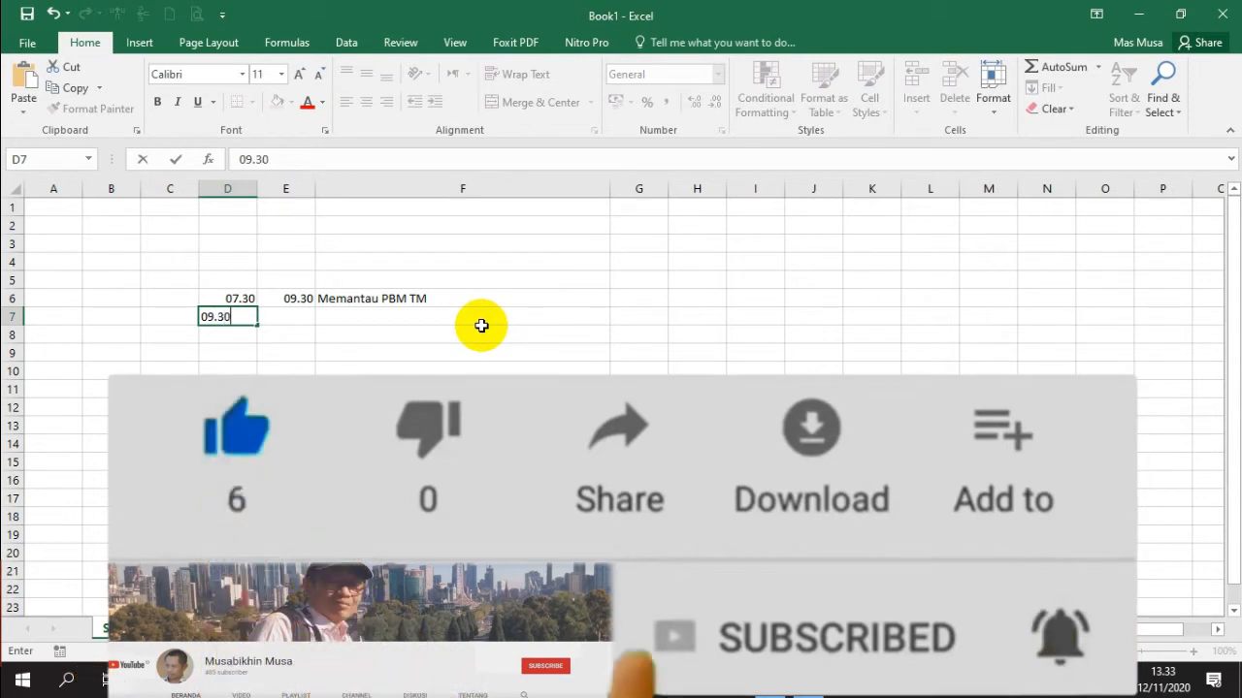
{"action": "key", "text": "Tab"}
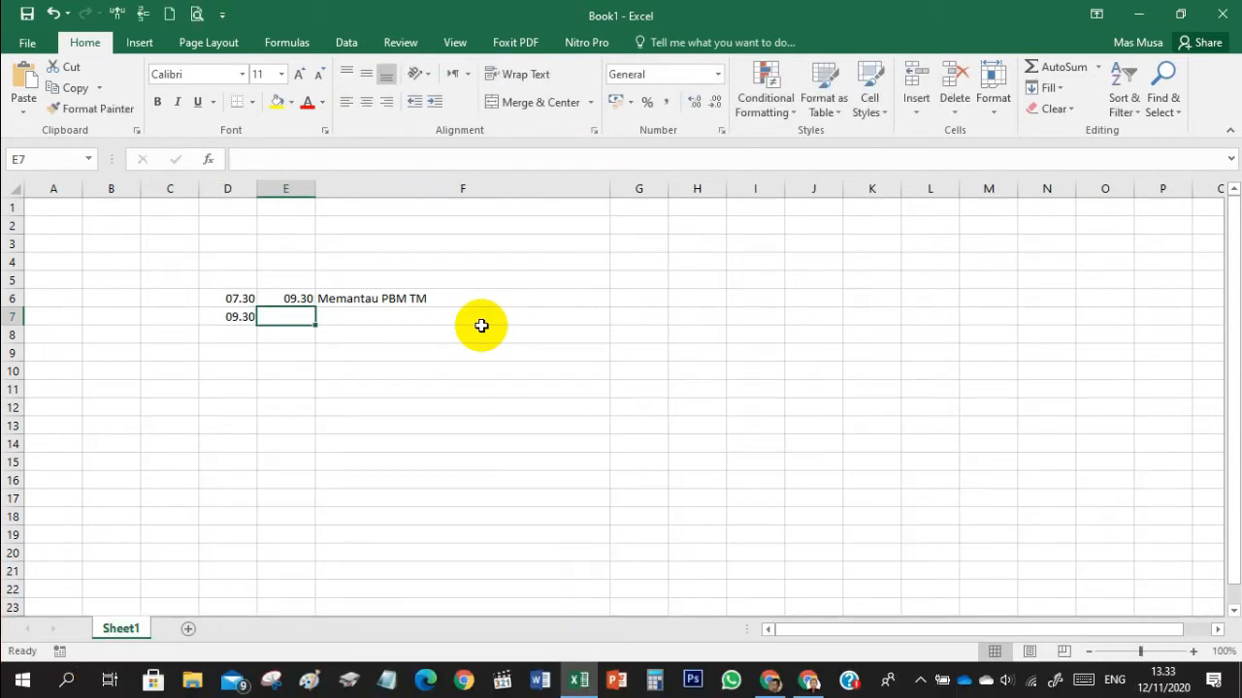
{"action": "type", "text": "12.00"}
{"action": "key", "text": "Tab"}
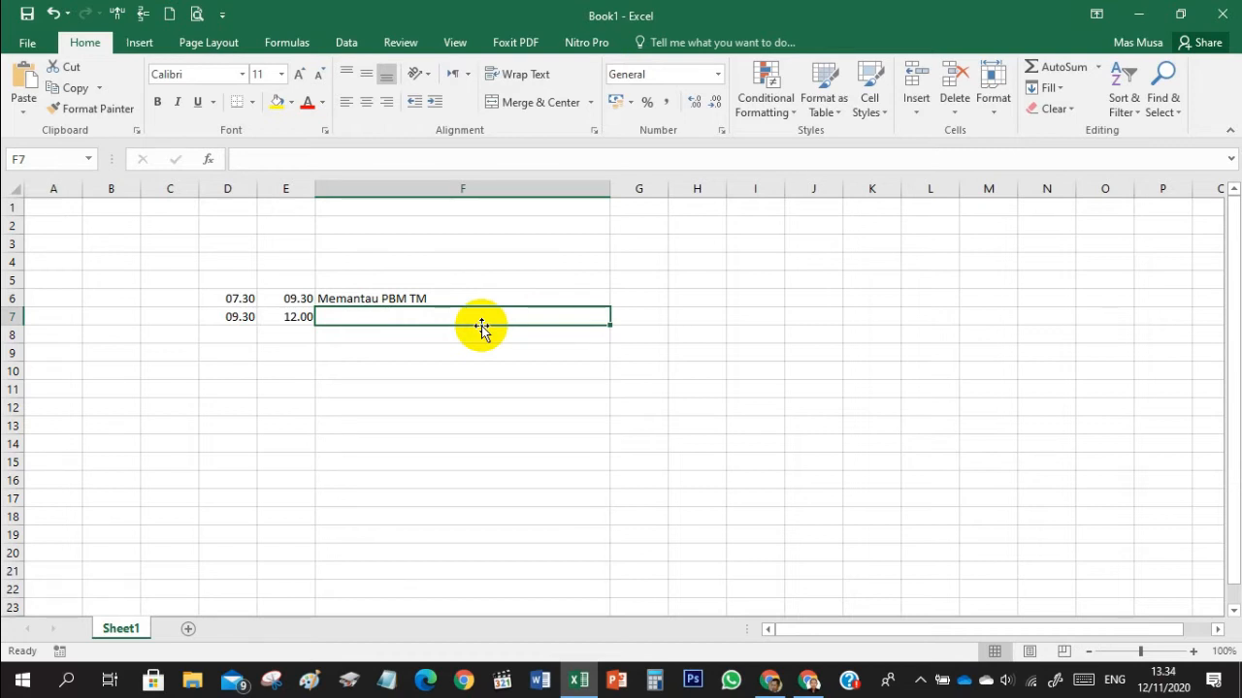
- Copy the activity "Memantau PBM TM" from F6 into F7
{"action": "key", "text": "Up"}
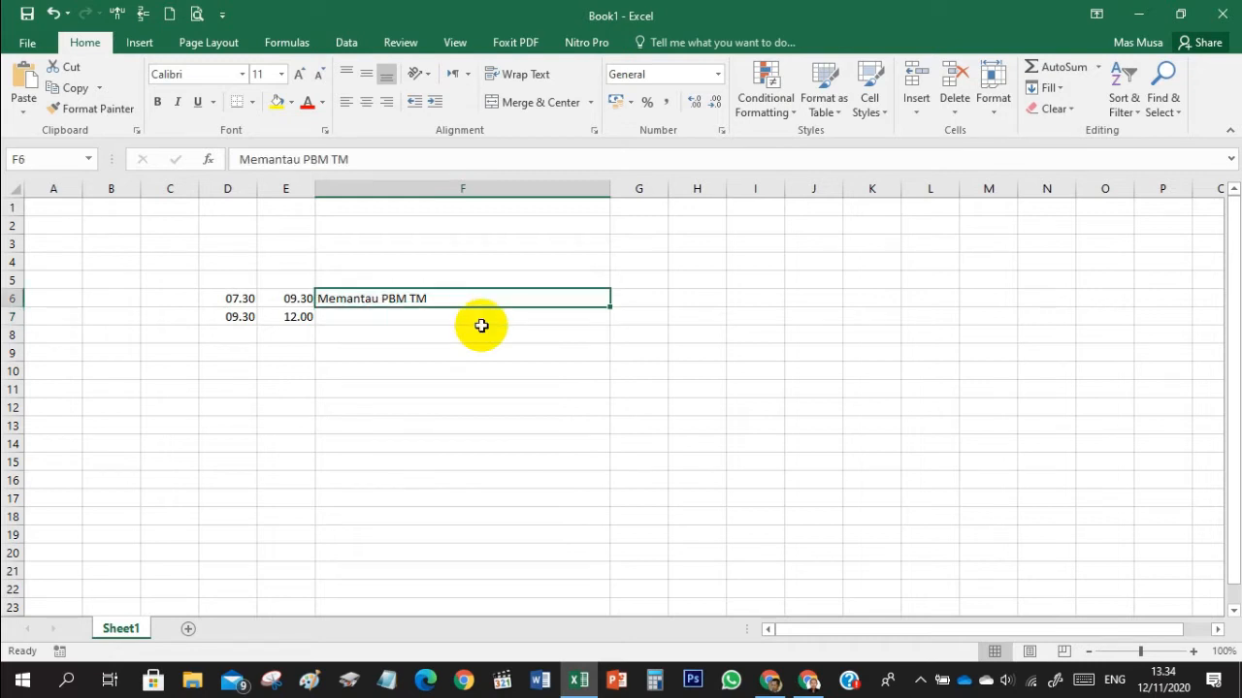
{"action": "key", "text": "ctrl+c"}
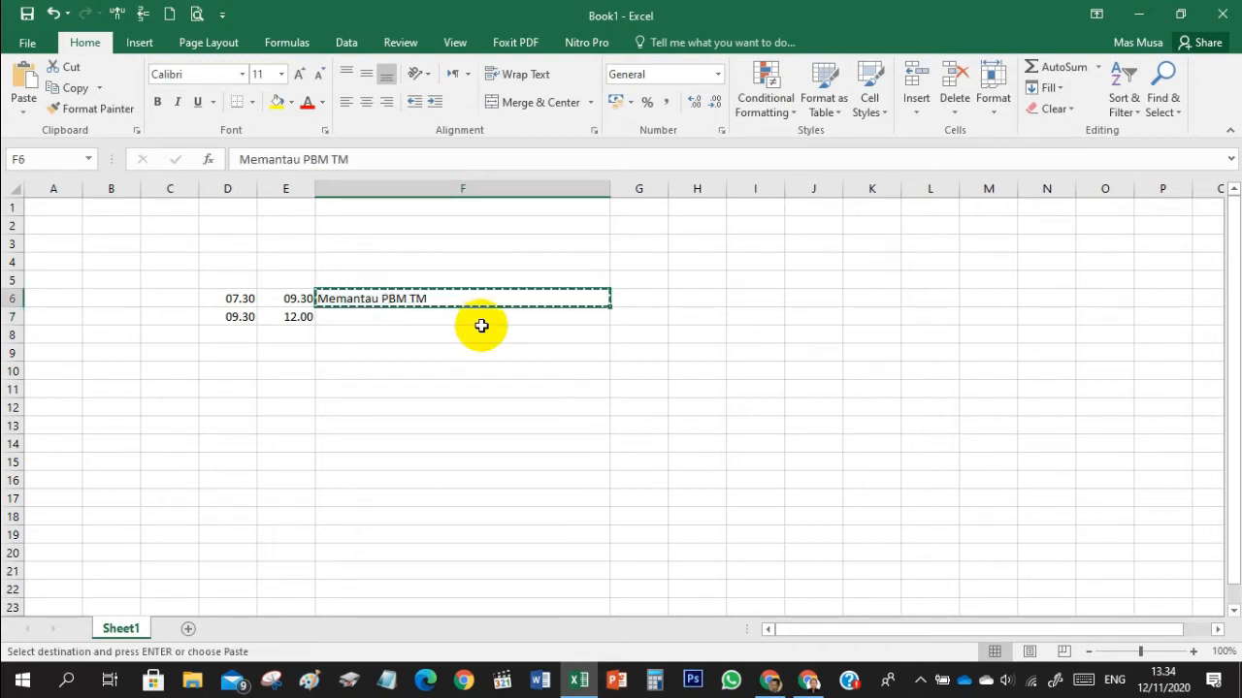
{"action": "left_click", "coordinate": [481, 326]}
{"action": "key", "text": "ctrl+v"}
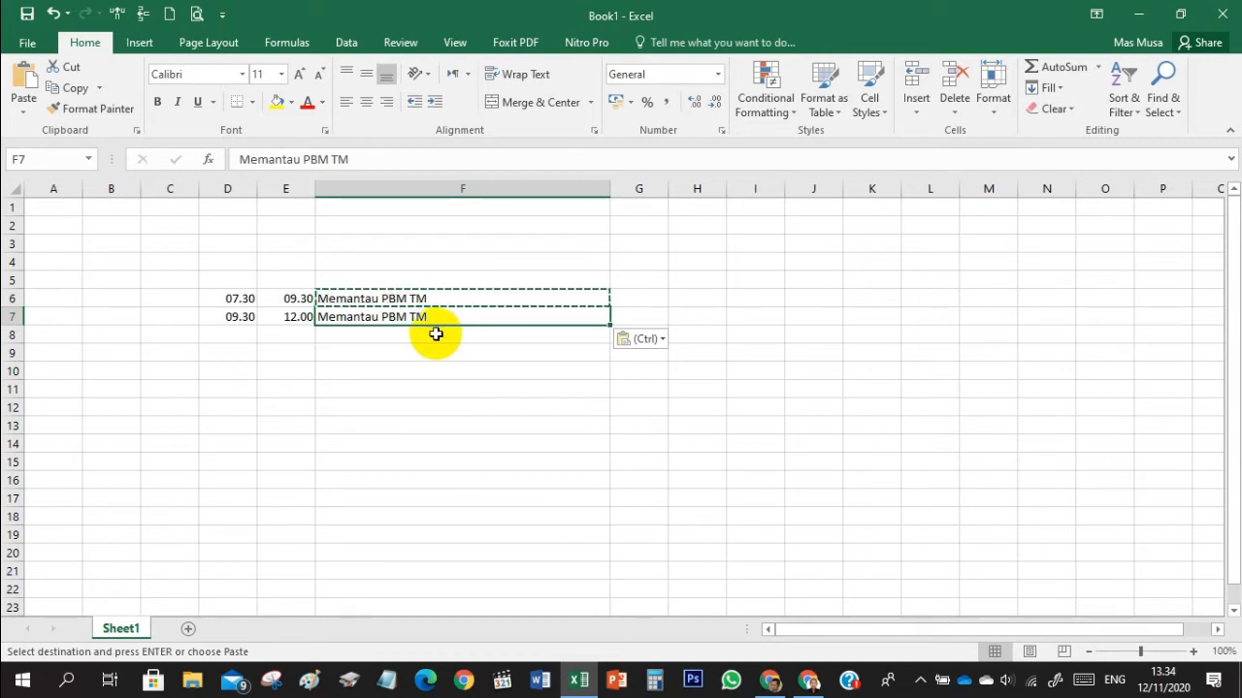
- Leave row 8 empty and enter the start time 13.00 in D9 and end time 14.30 in E9
{"action": "left_click", "coordinate": [435, 336]}
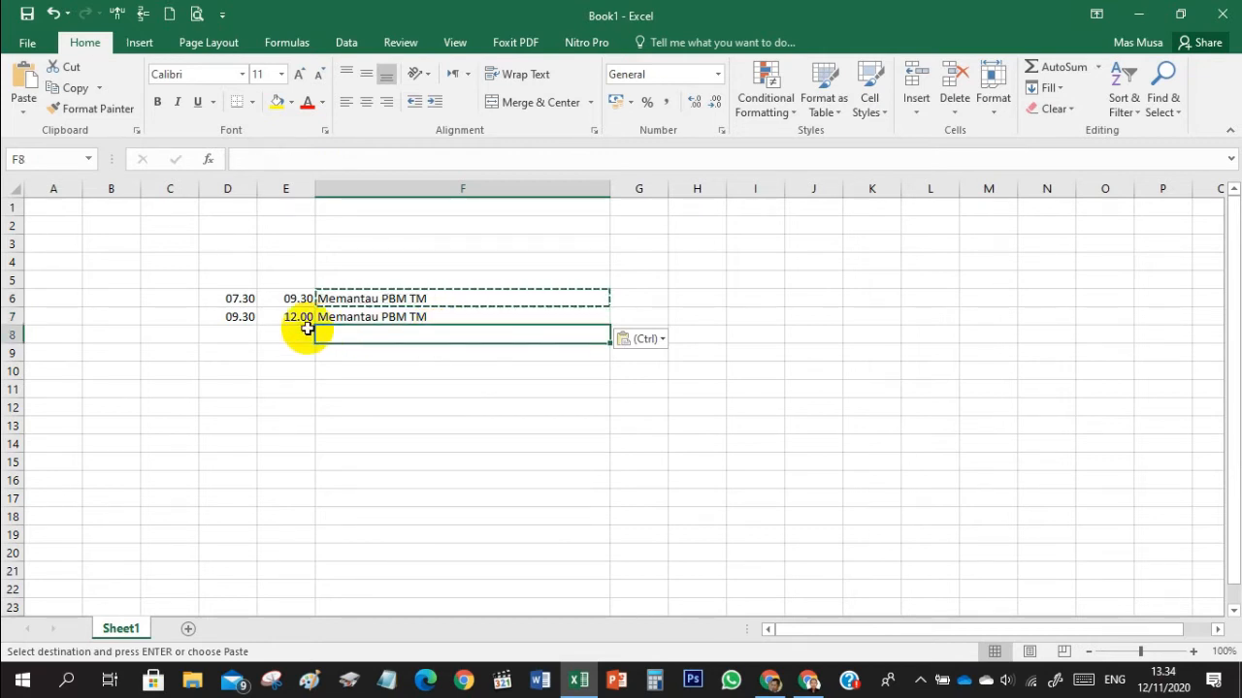
{"action": "left_click", "coordinate": [233, 350]}
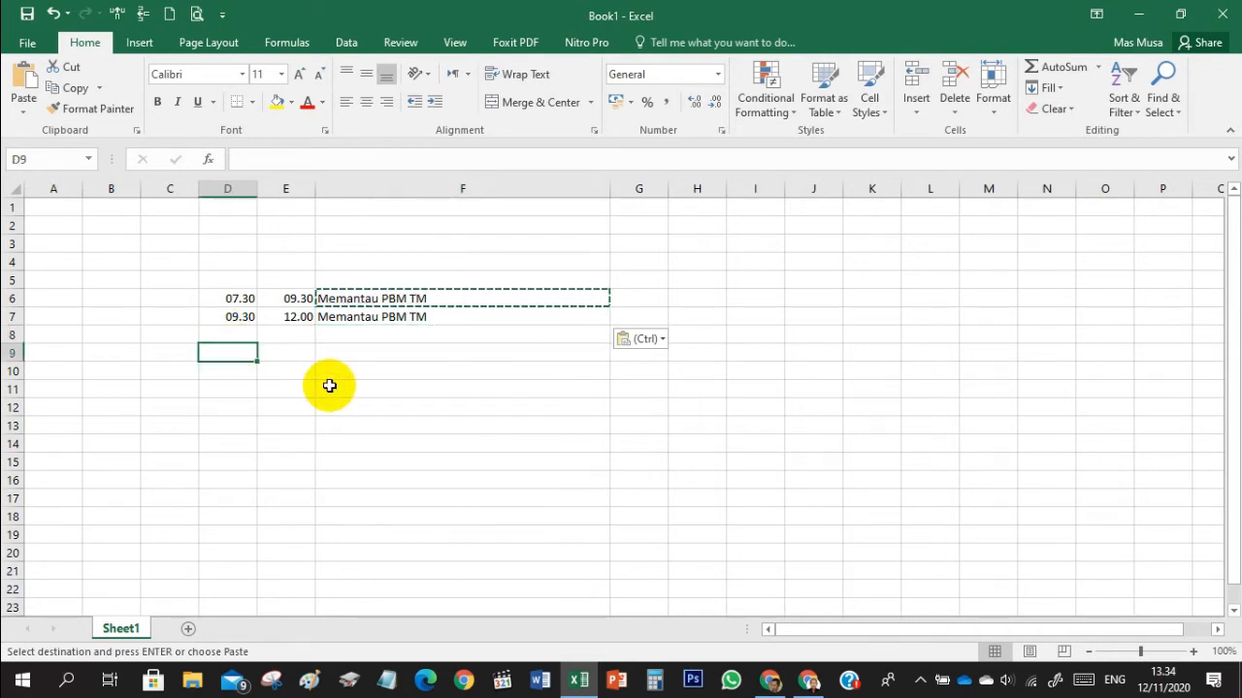
{"action": "type", "text": "13.00"}
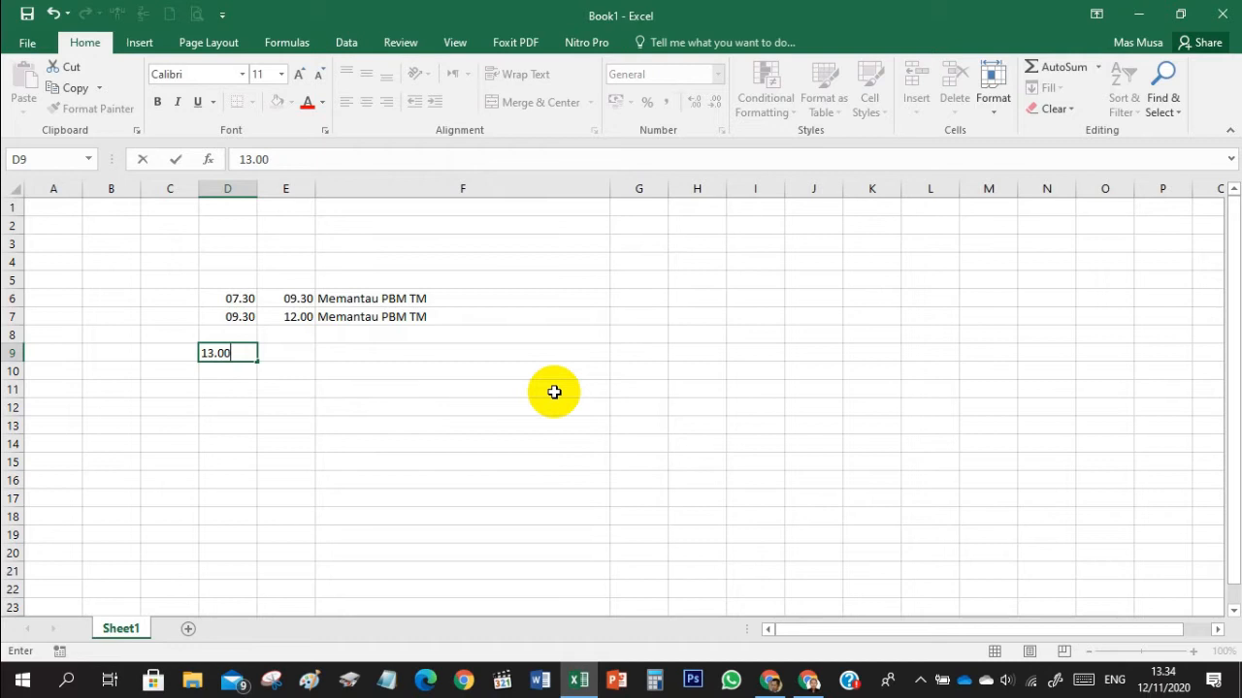
{"action": "key", "text": "Tab"}
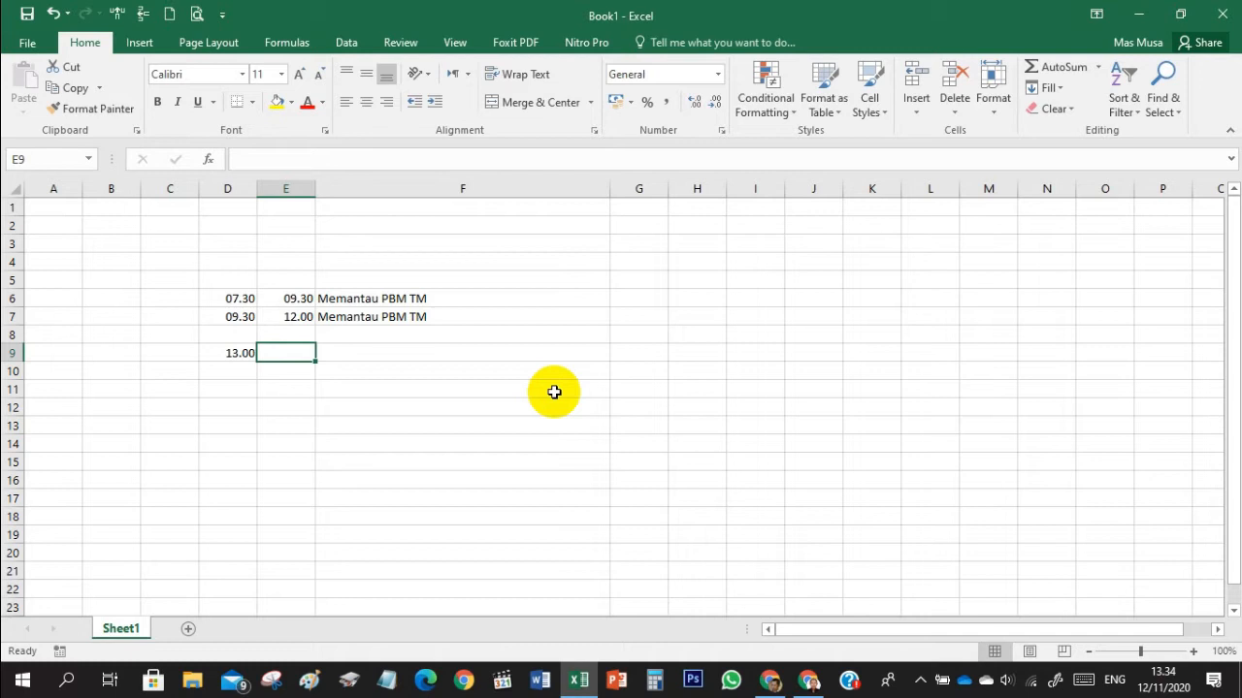
{"action": "type", "text": "14.30"}
{"action": "key", "text": "Tab"}
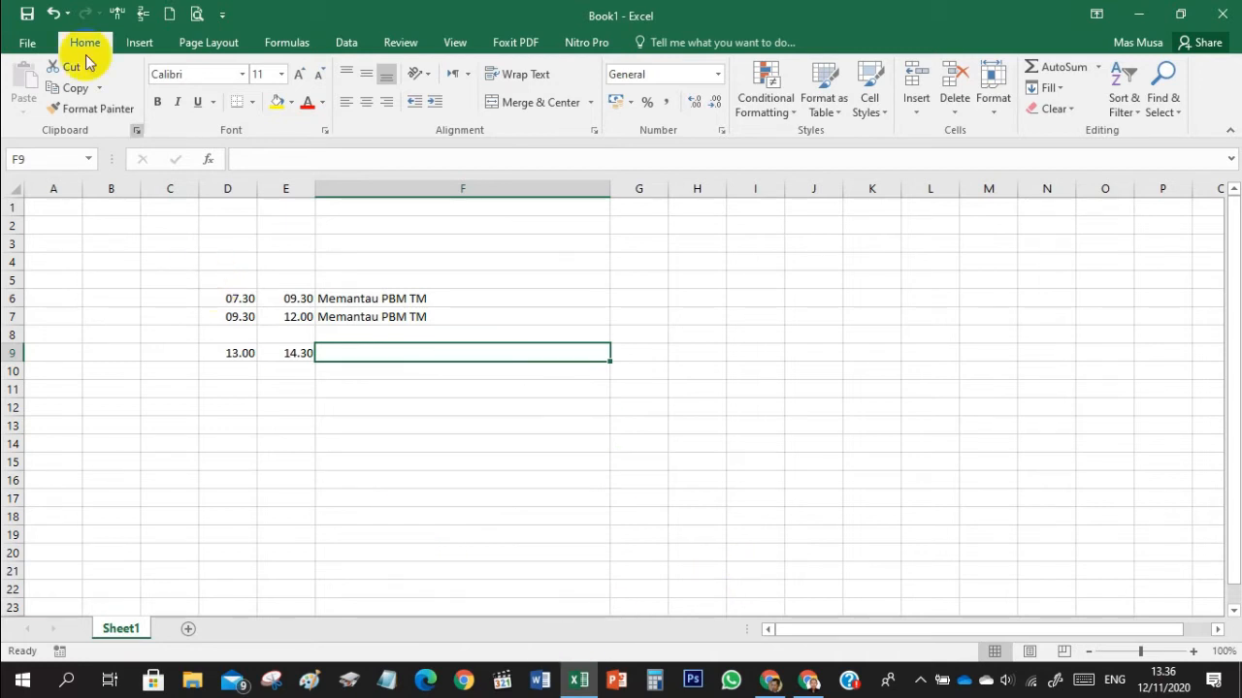
- Open the recent workbook SKP-ekinerja KS.xlsx alongside the schedule draft
{"action": "left_click", "coordinate": [25, 44]}
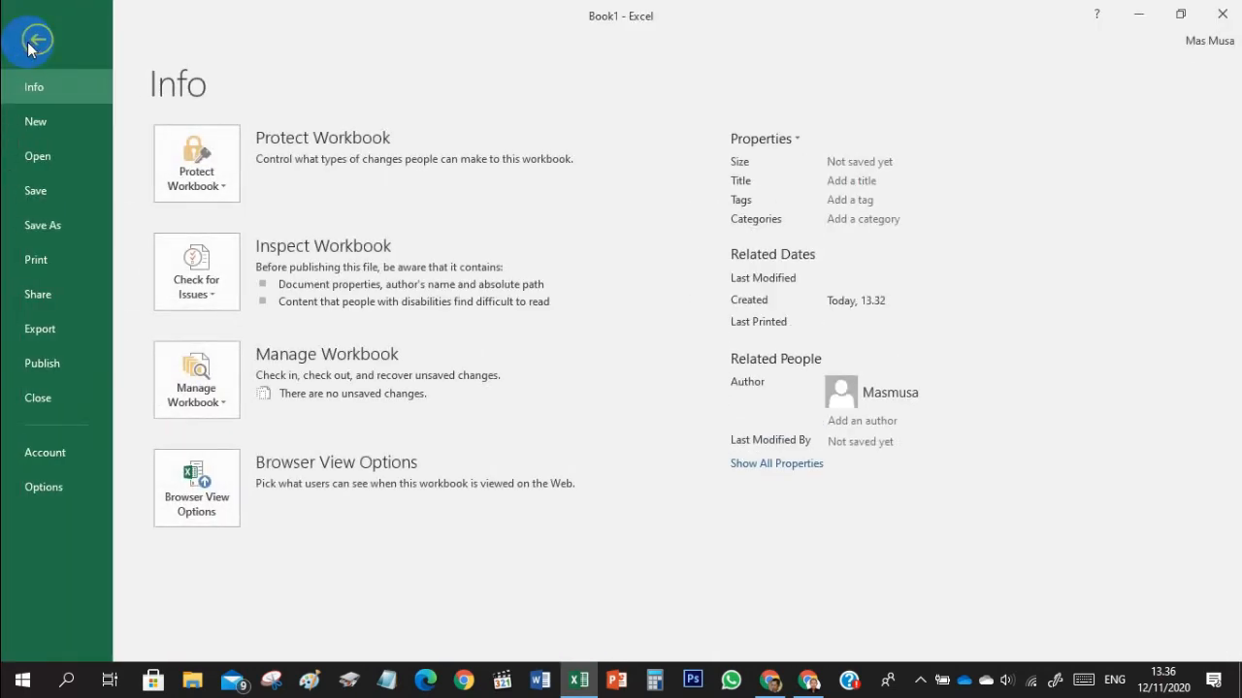
{"action": "left_click", "coordinate": [36, 156]}
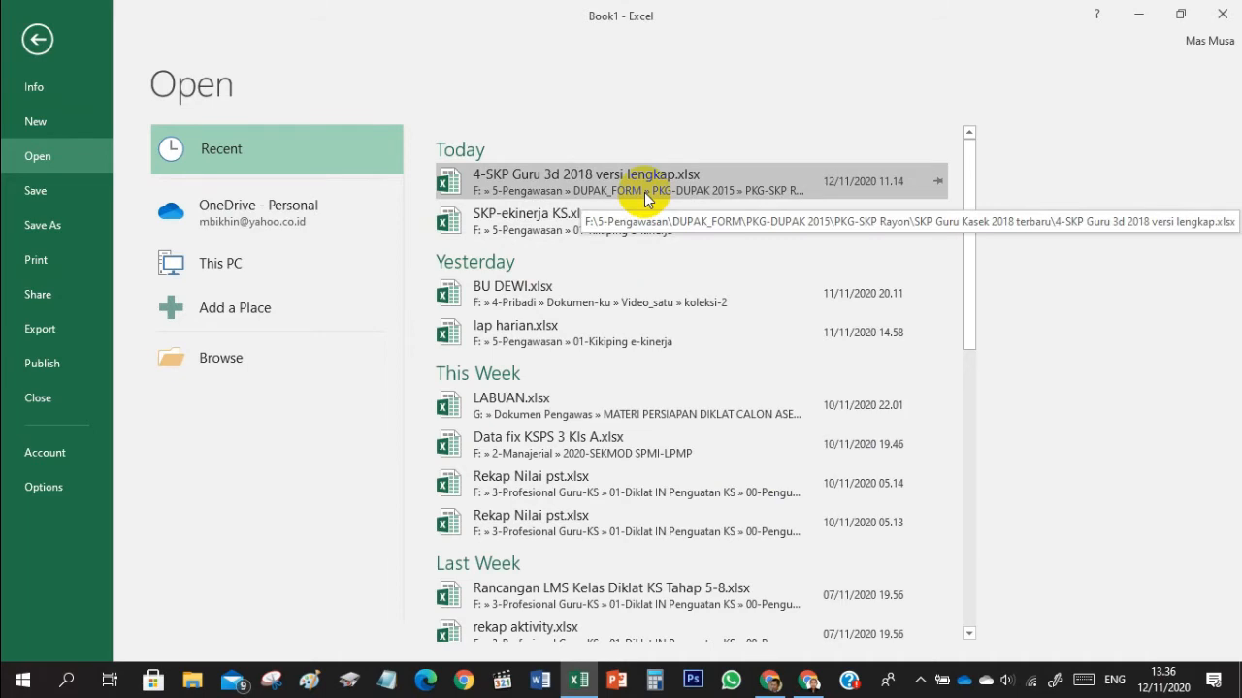
{"action": "left_click", "coordinate": [621, 221]}
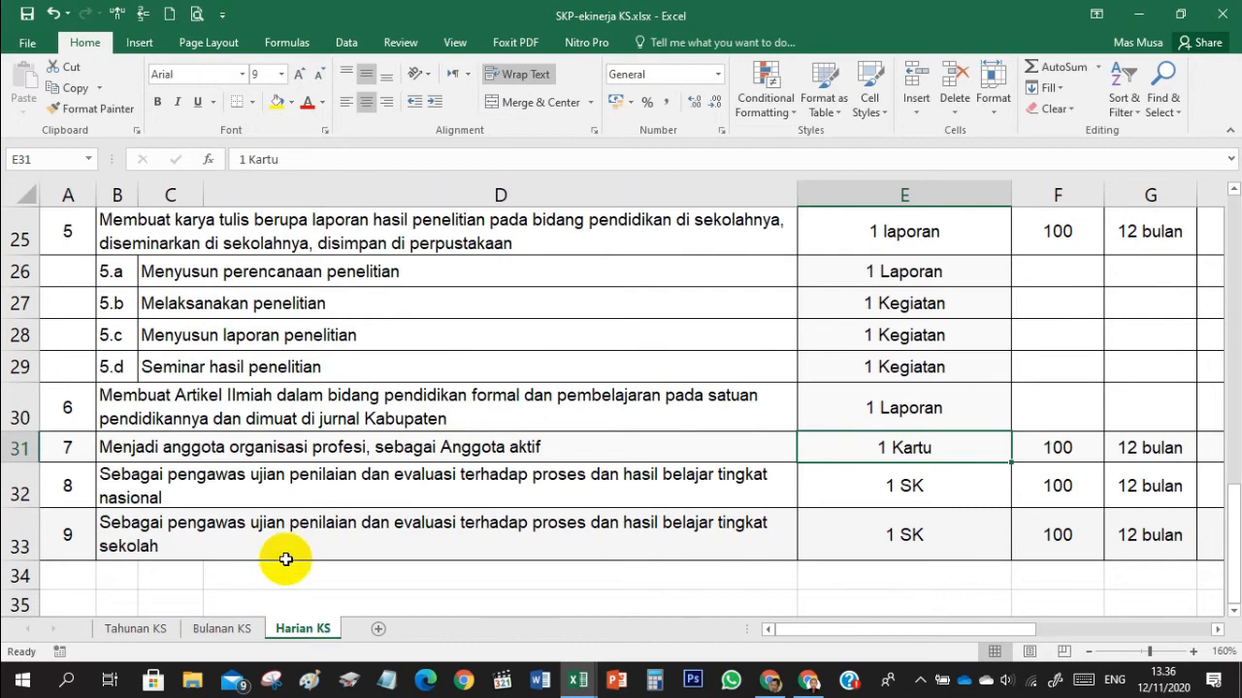
- Look through the SKP activity list on the Harian KS sheet from the final items up to section A Manajerial
{"action": "left_click", "coordinate": [297, 367]}
{"action": "scroll", "coordinate": [293, 374], "scroll_direction": "up", "scroll_amount": 2}
{"action": "scroll", "coordinate": [293, 374], "scroll_direction": "up", "scroll_amount": 1}
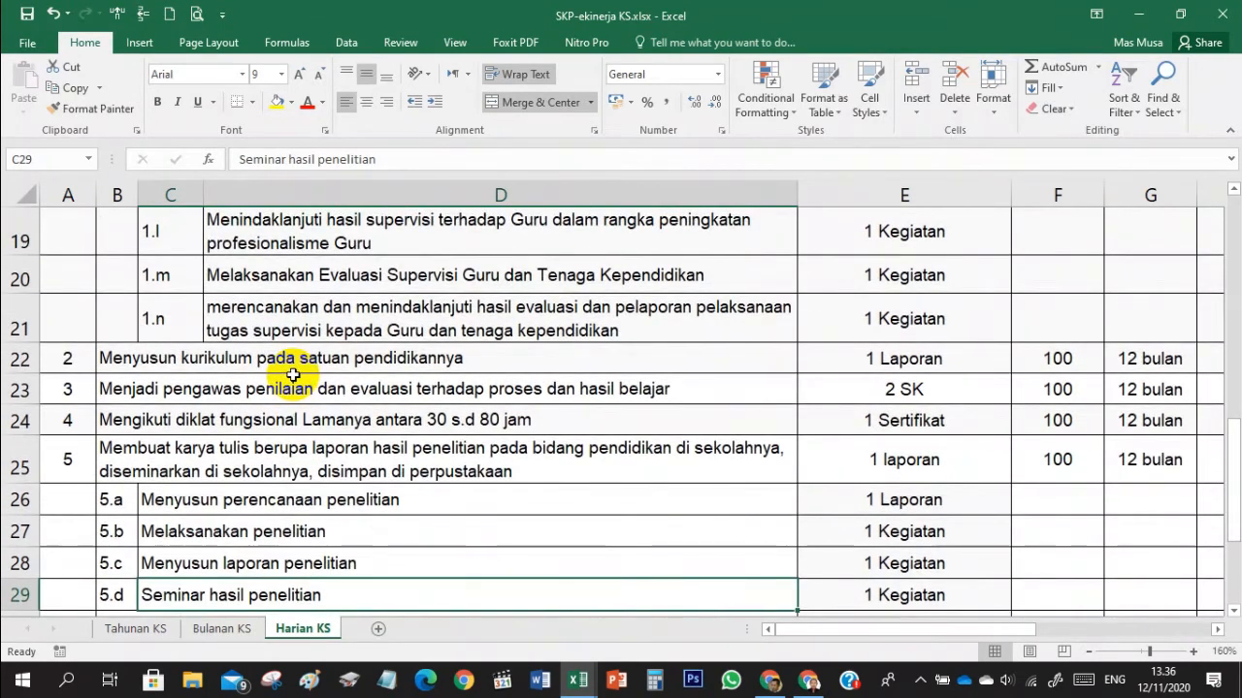
{"action": "scroll", "coordinate": [293, 376], "scroll_direction": "up", "scroll_amount": 2}
{"action": "scroll", "coordinate": [293, 376], "scroll_direction": "up", "scroll_amount": 1}
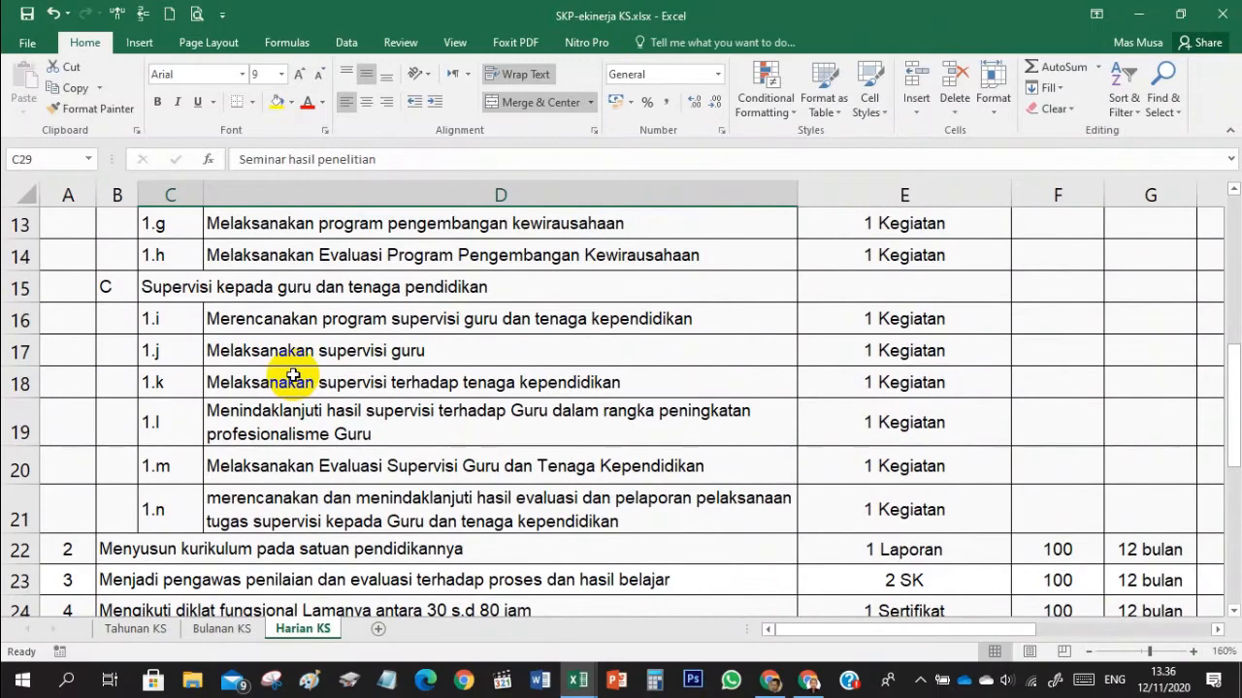
{"action": "scroll", "coordinate": [293, 376], "scroll_direction": "up", "scroll_amount": 1}
{"action": "scroll", "coordinate": [293, 377], "scroll_direction": "up", "scroll_amount": 2}
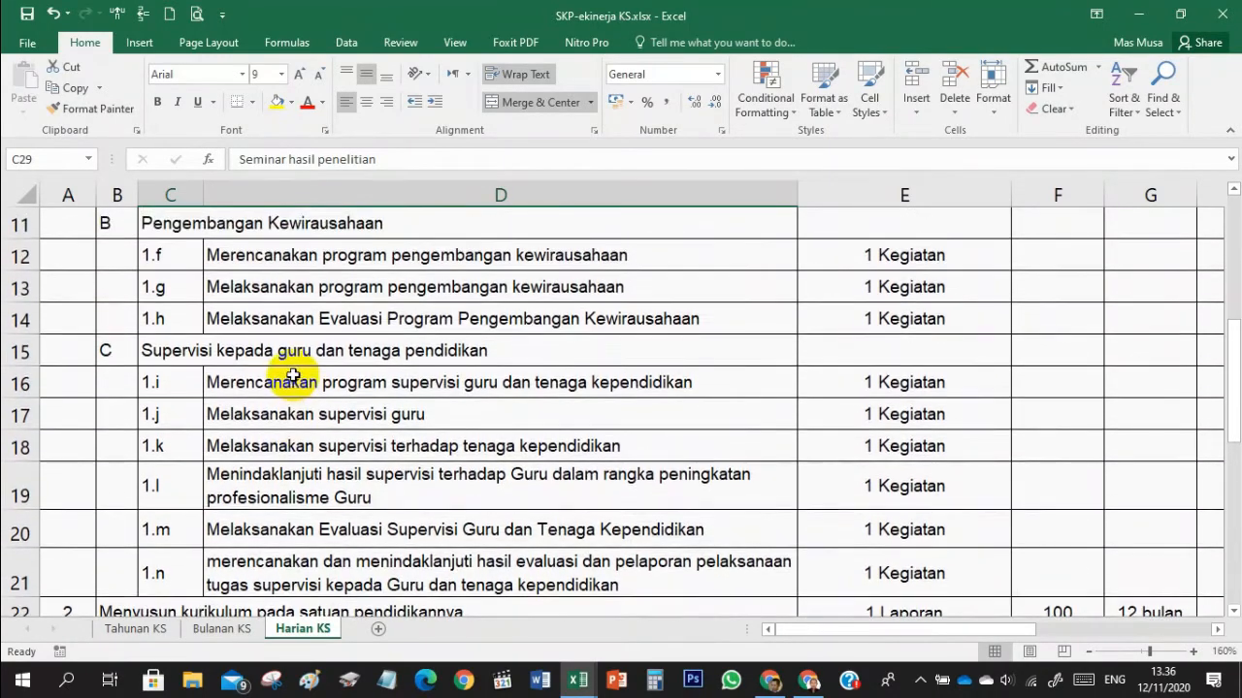
{"action": "scroll", "coordinate": [293, 376], "scroll_direction": "up", "scroll_amount": 3}
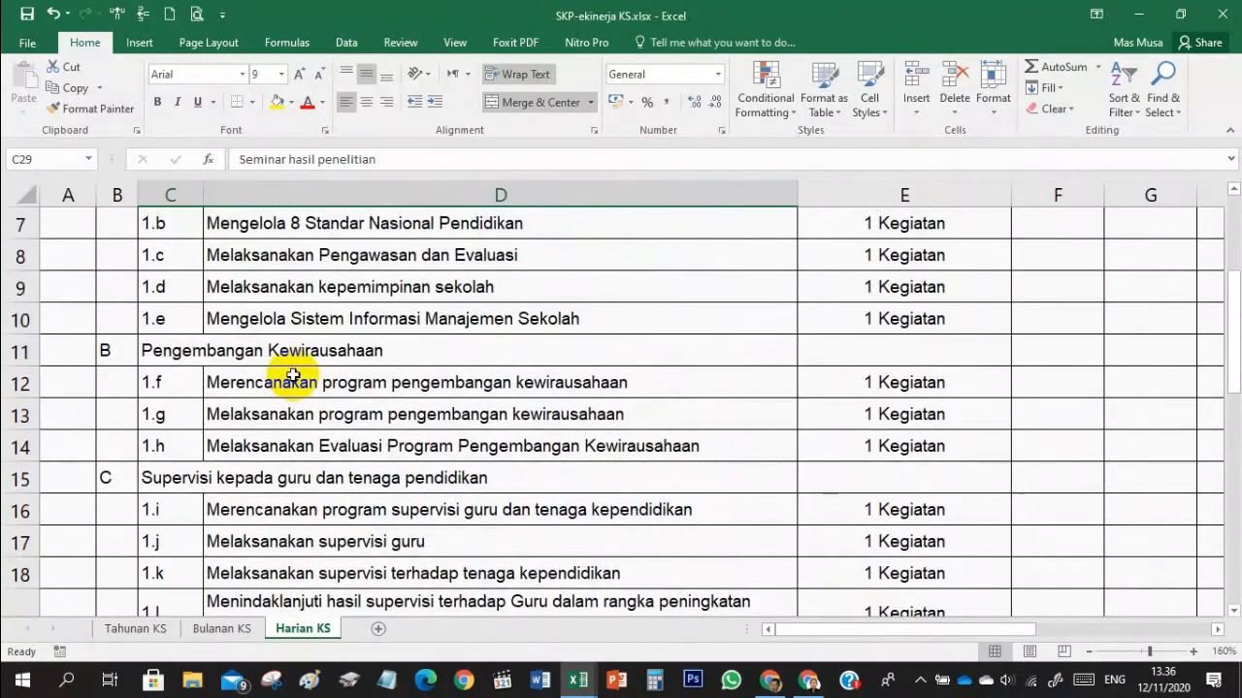
{"action": "scroll", "coordinate": [293, 377], "scroll_direction": "up", "scroll_amount": 2}
- Examine the Manajerial activities 1.b to 1.e for one that suits the afternoon time slot
{"action": "left_click", "coordinate": [609, 399]}
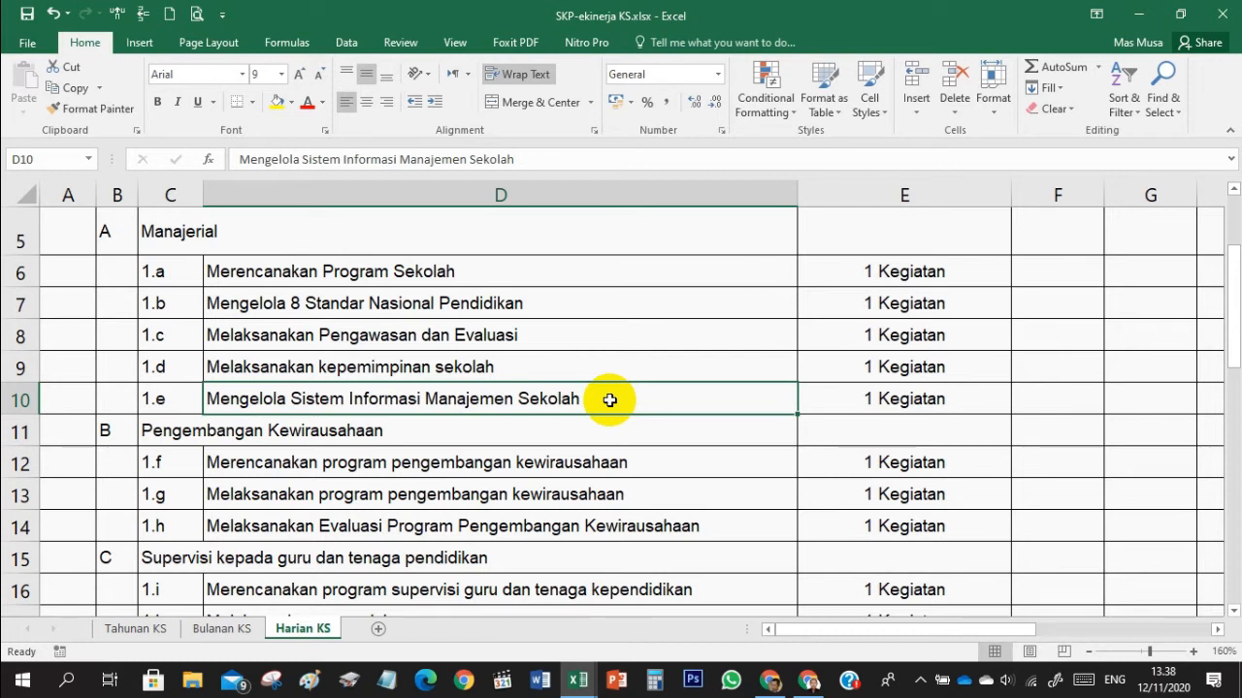
{"action": "left_click", "coordinate": [425, 307]}
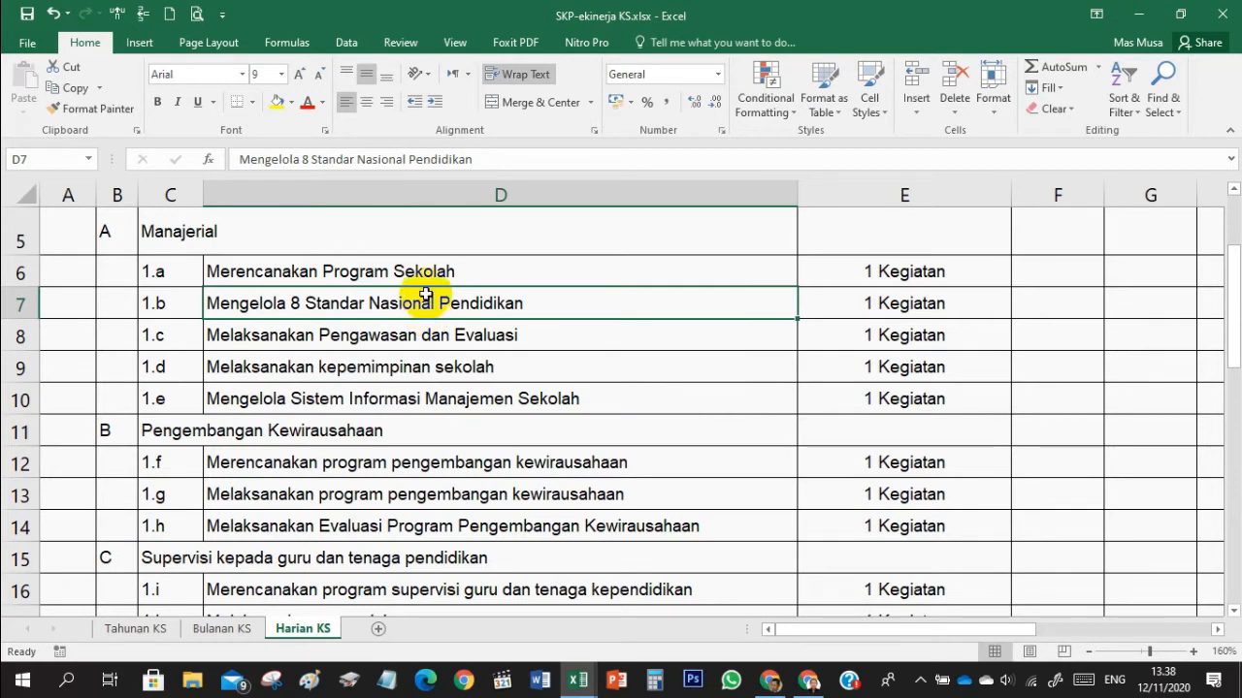
{"action": "left_click", "coordinate": [405, 336]}
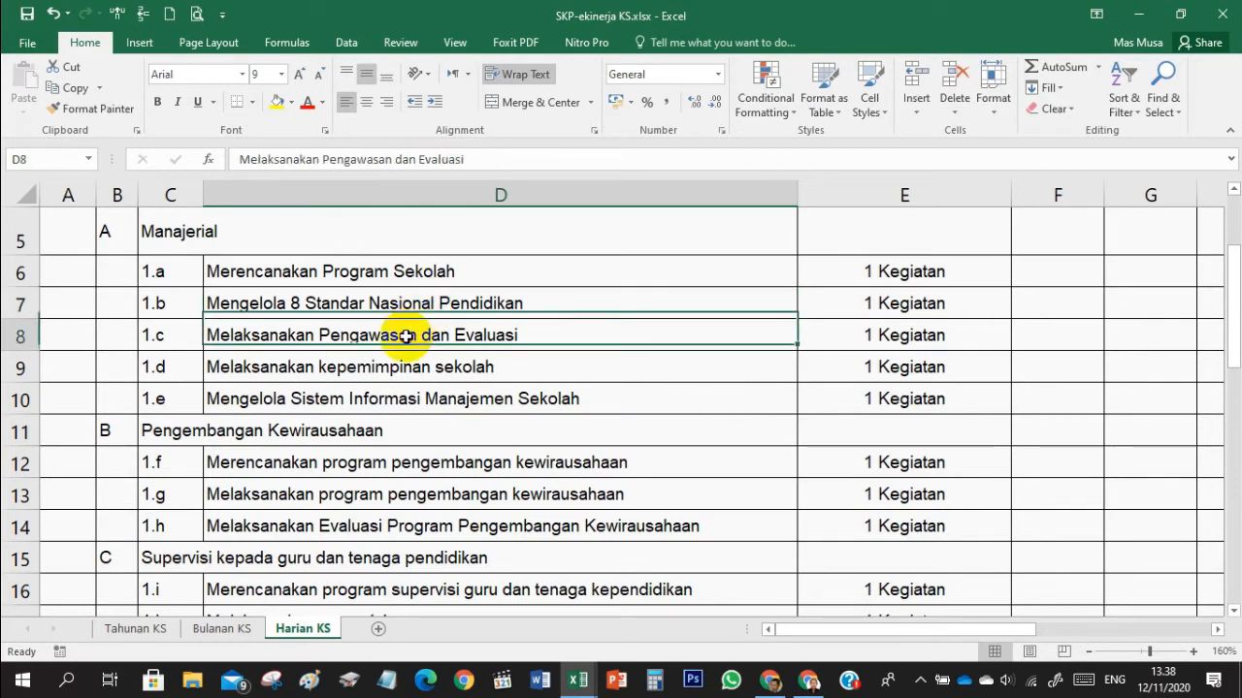
{"action": "scroll", "coordinate": [405, 336], "scroll_direction": "down", "scroll_amount": 1}
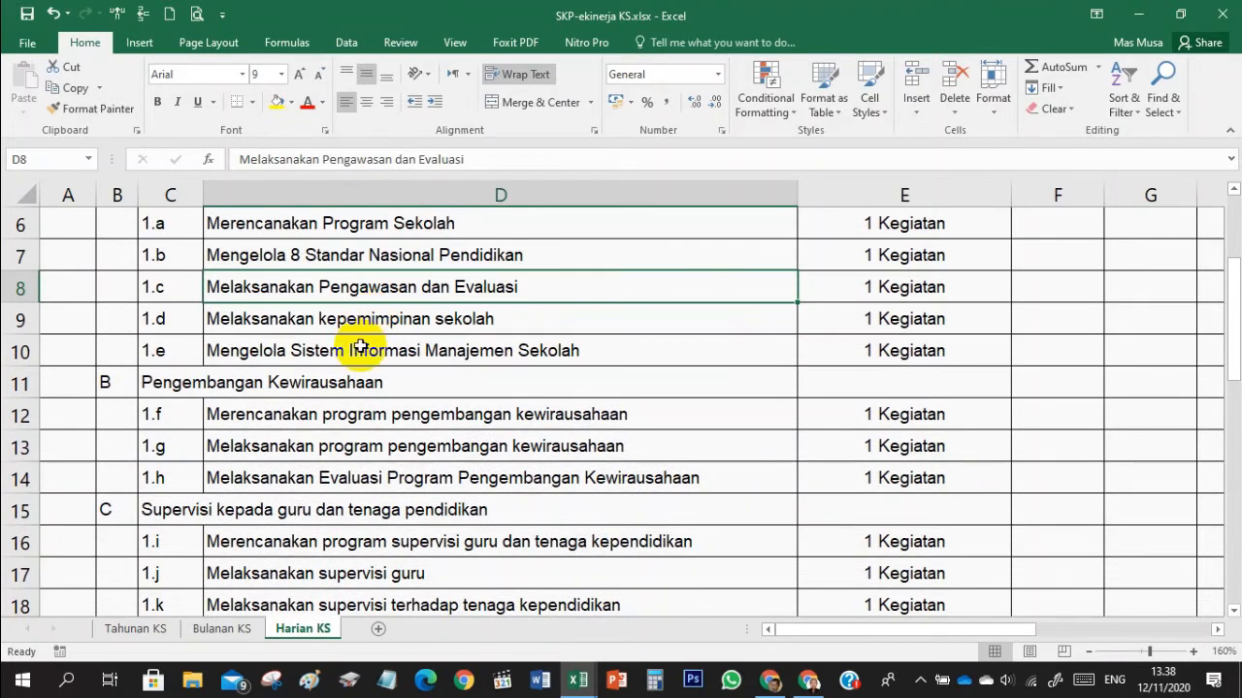
{"action": "left_click", "coordinate": [372, 317]}
{"action": "left_click", "coordinate": [360, 347]}
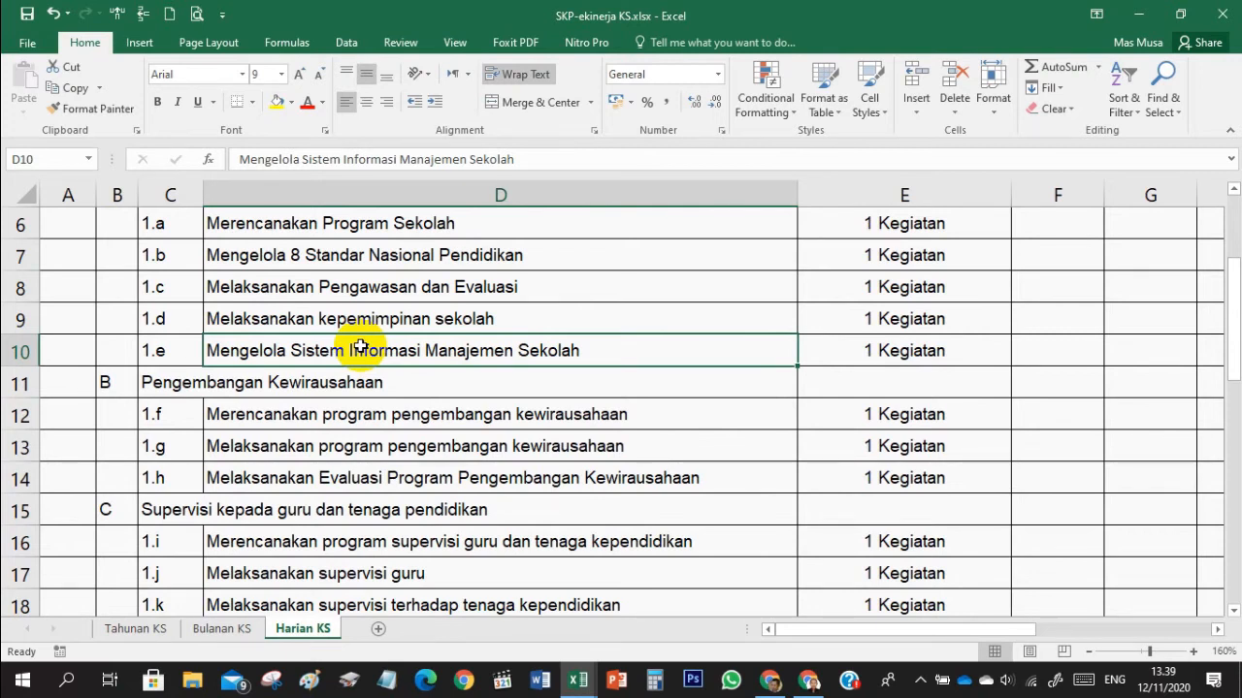
{"action": "scroll", "coordinate": [360, 348], "scroll_direction": "up", "scroll_amount": 1}
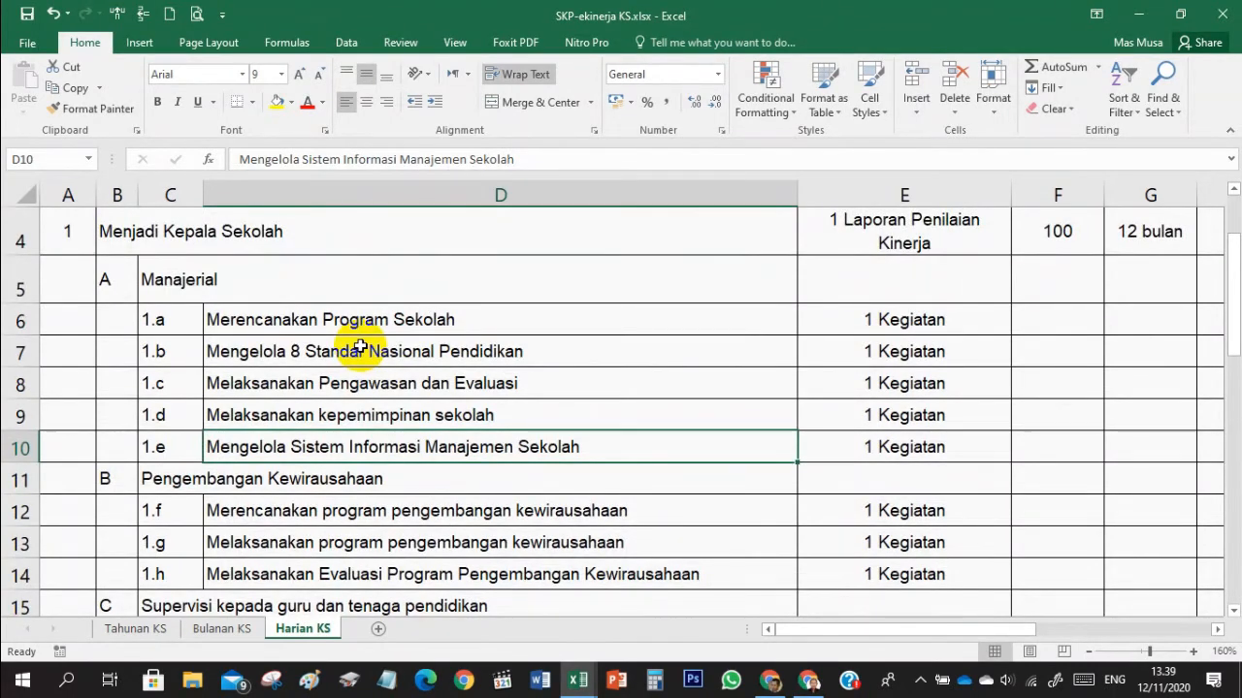
- Return to the Book1 workbook and enter the activity "Memantau OPS dalam input data PMP" in F9
{"action": "left_click", "coordinate": [570, 682]}
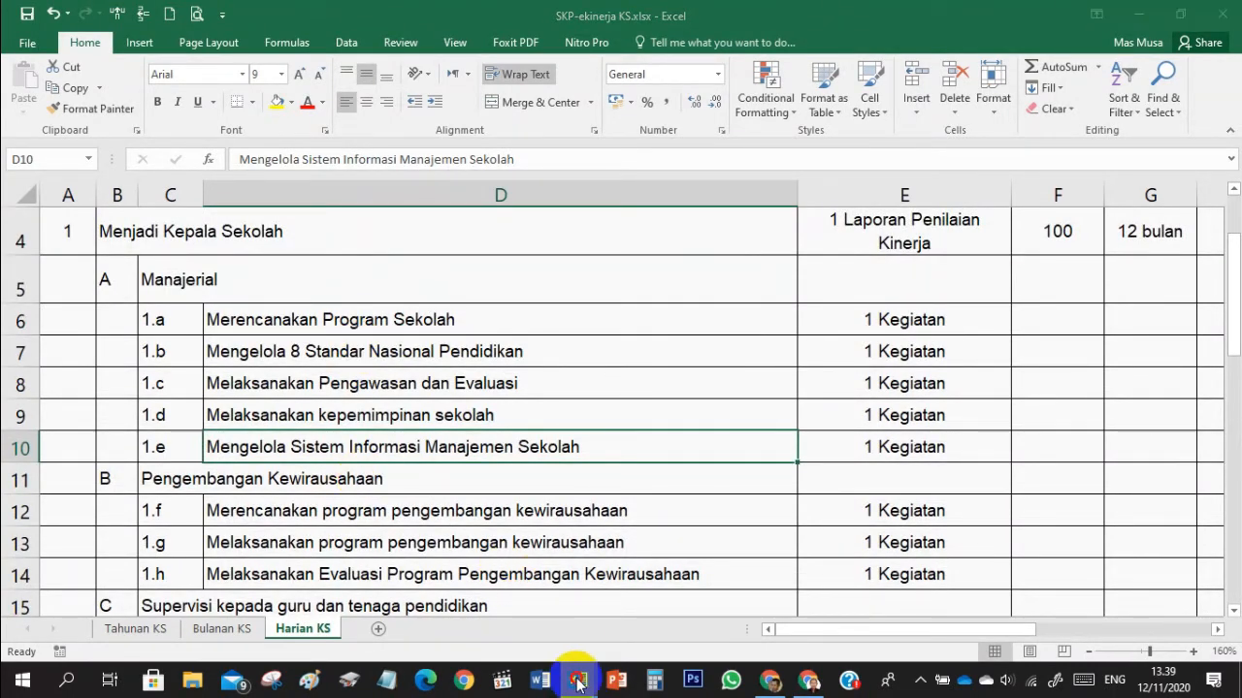
{"action": "left_click", "coordinate": [540, 599]}
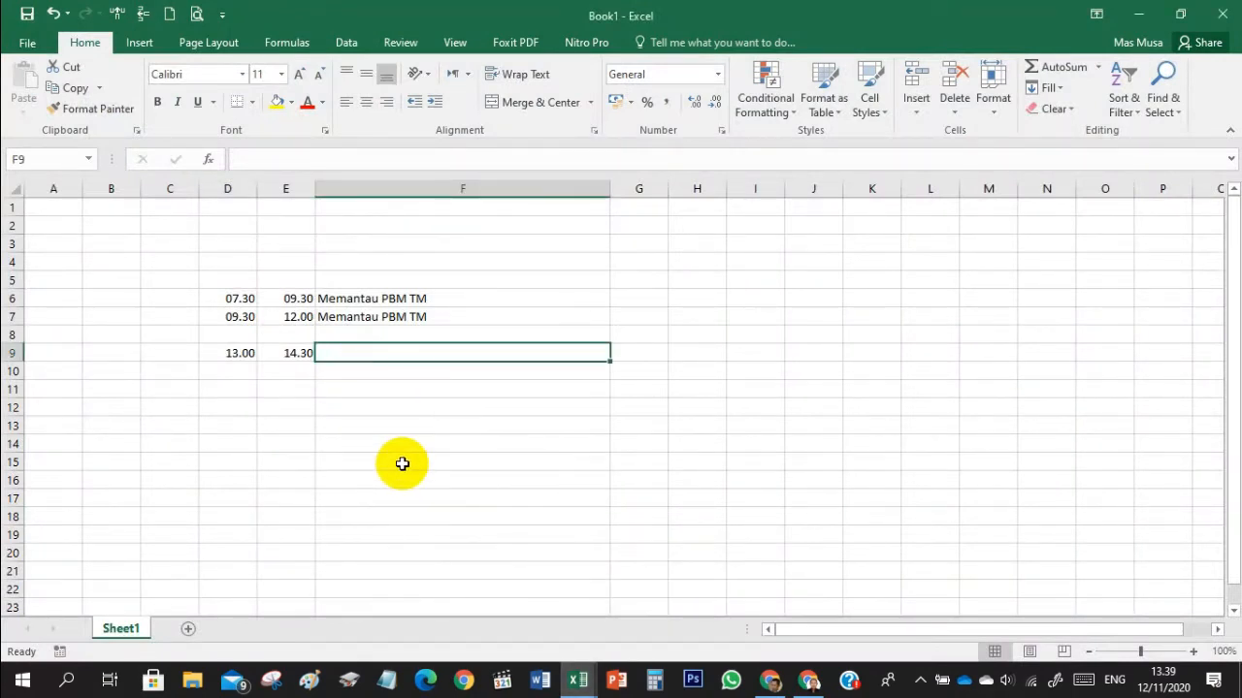
{"action": "type", "text": "Em"}
{"action": "key", "text": "BackSpace"}
{"action": "key", "text": "BackSpace"}
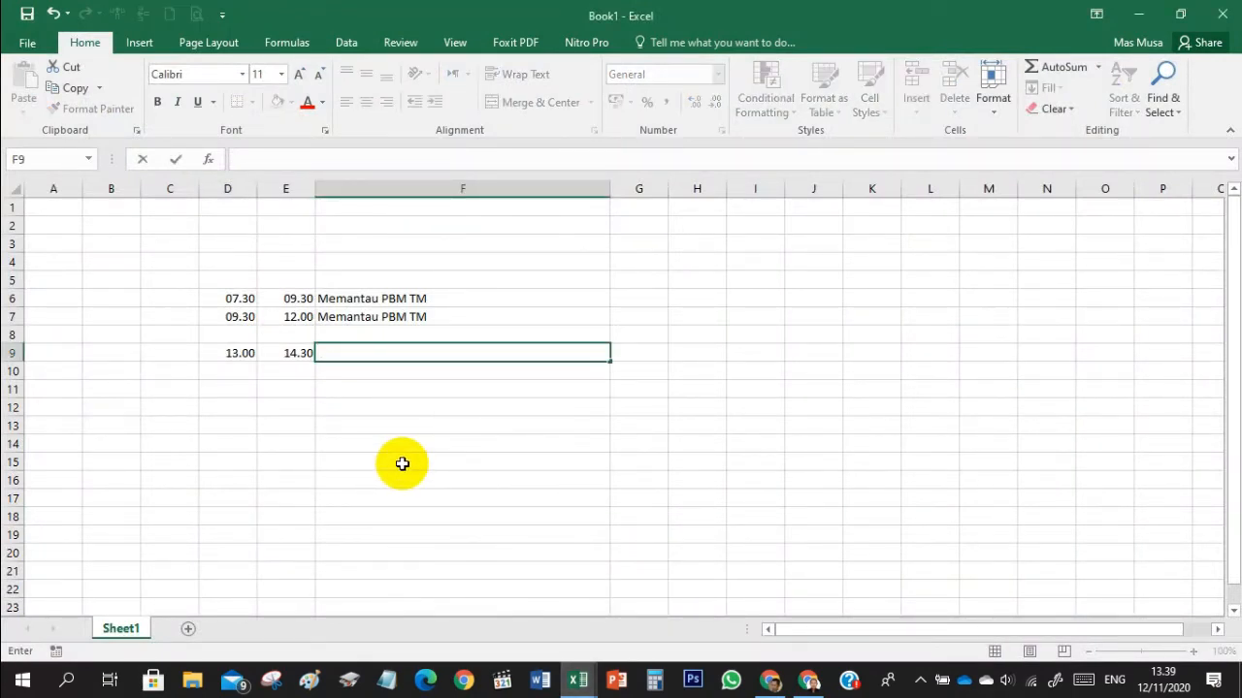
{"action": "type", "text": "M"}
{"action": "type", "text": "e"}
{"action": "type", "text": "mantau "}
{"action": "type", "text": "input"}
{"action": "key", "text": "BackSpace"}
{"action": "key", "text": "BackSpace"}
{"action": "key", "text": "BackSpace"}
{"action": "key", "text": "BackSpace"}
{"action": "key", "text": "BackSpace"}
{"action": "type", "text": "O"}
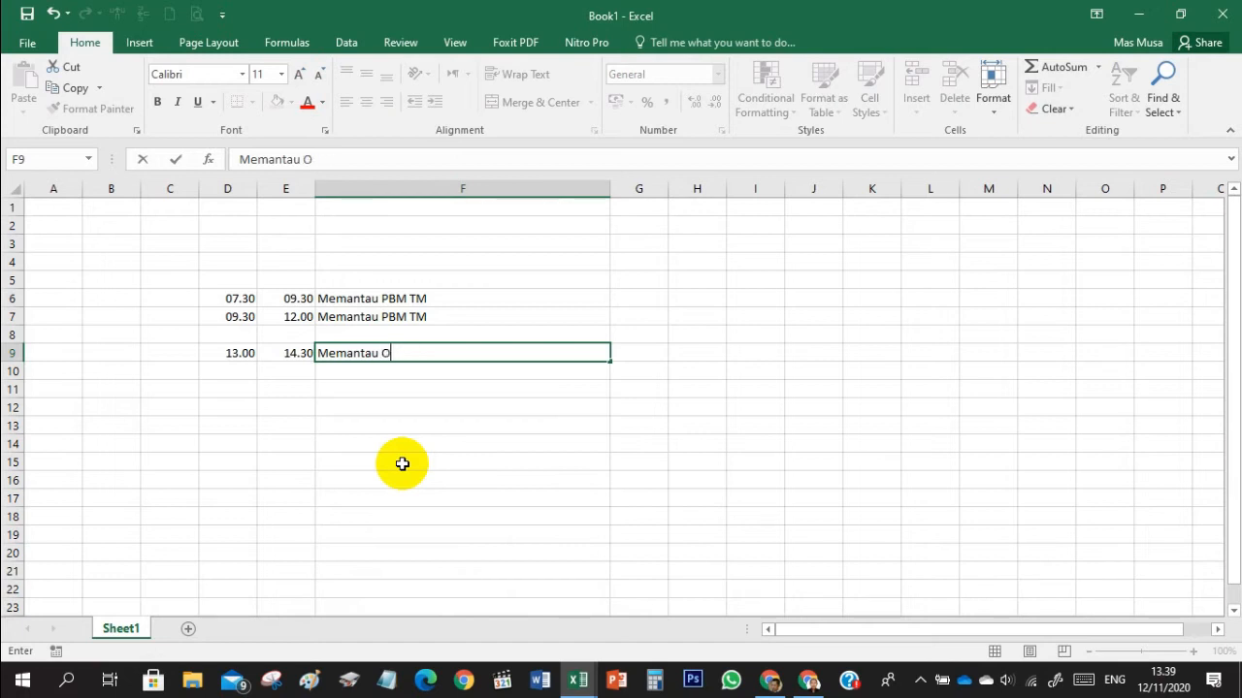
{"action": "type", "text": "PS dalam "}
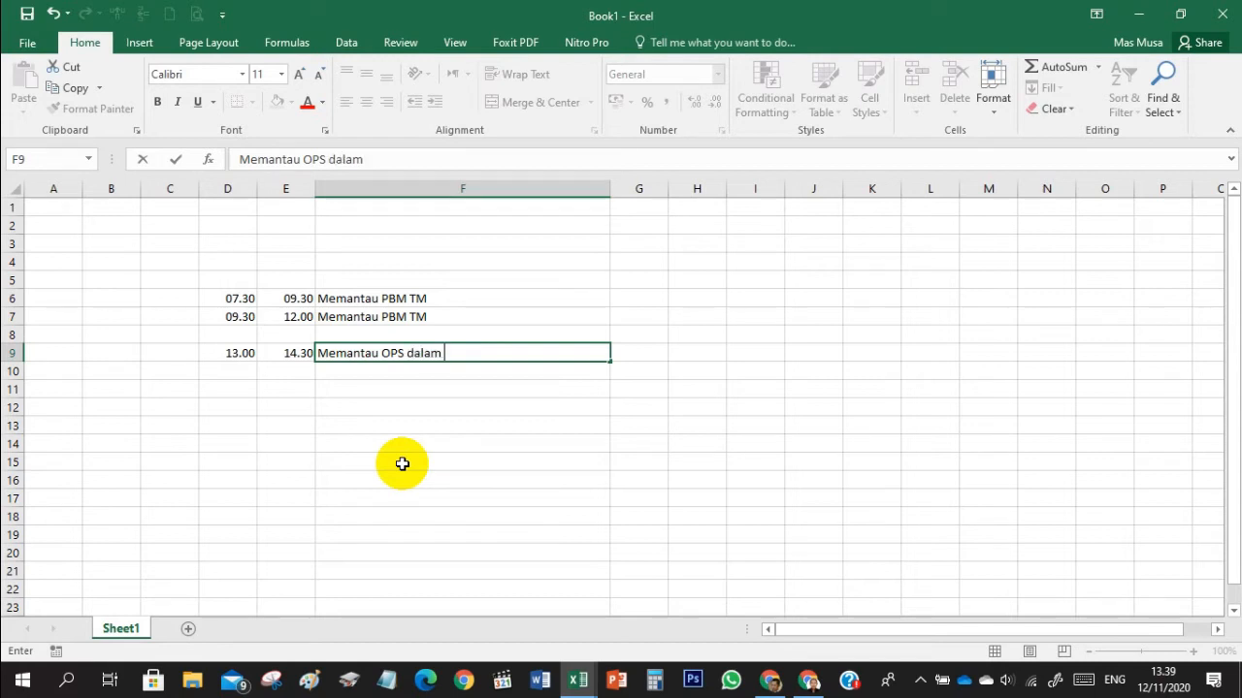
{"action": "type", "text": "input data PMP"}
{"action": "key", "text": "Return"}
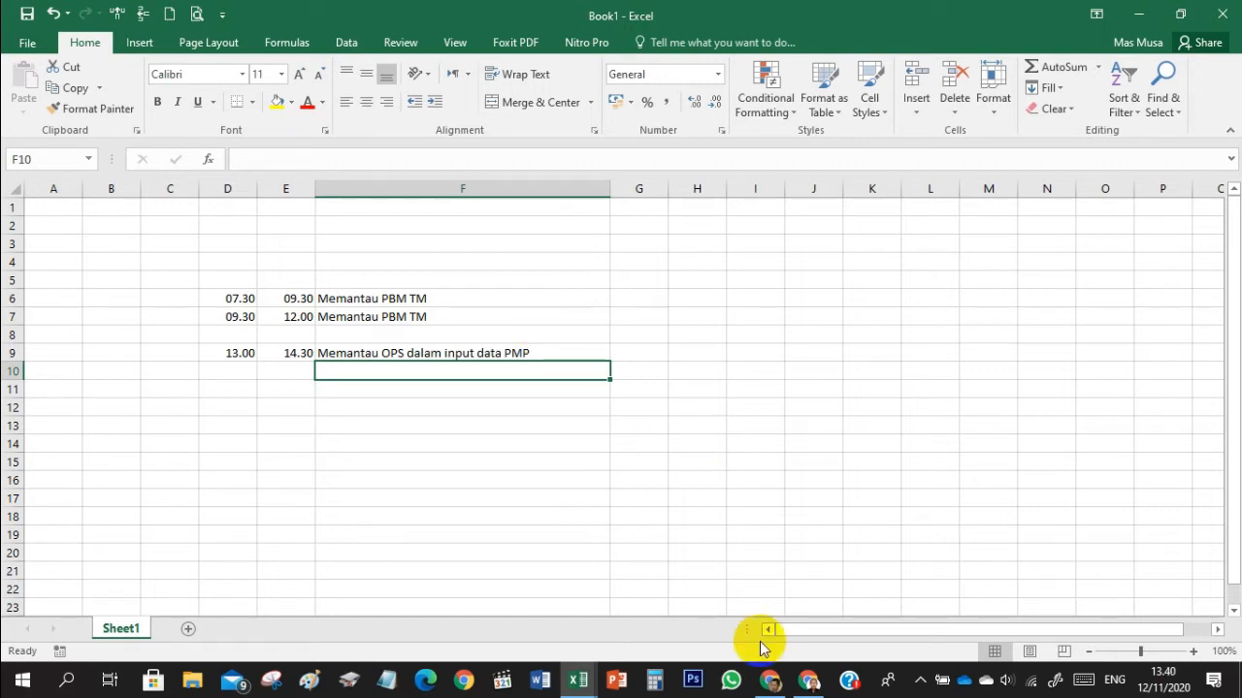
{"action": "left_click", "coordinate": [811, 681]}
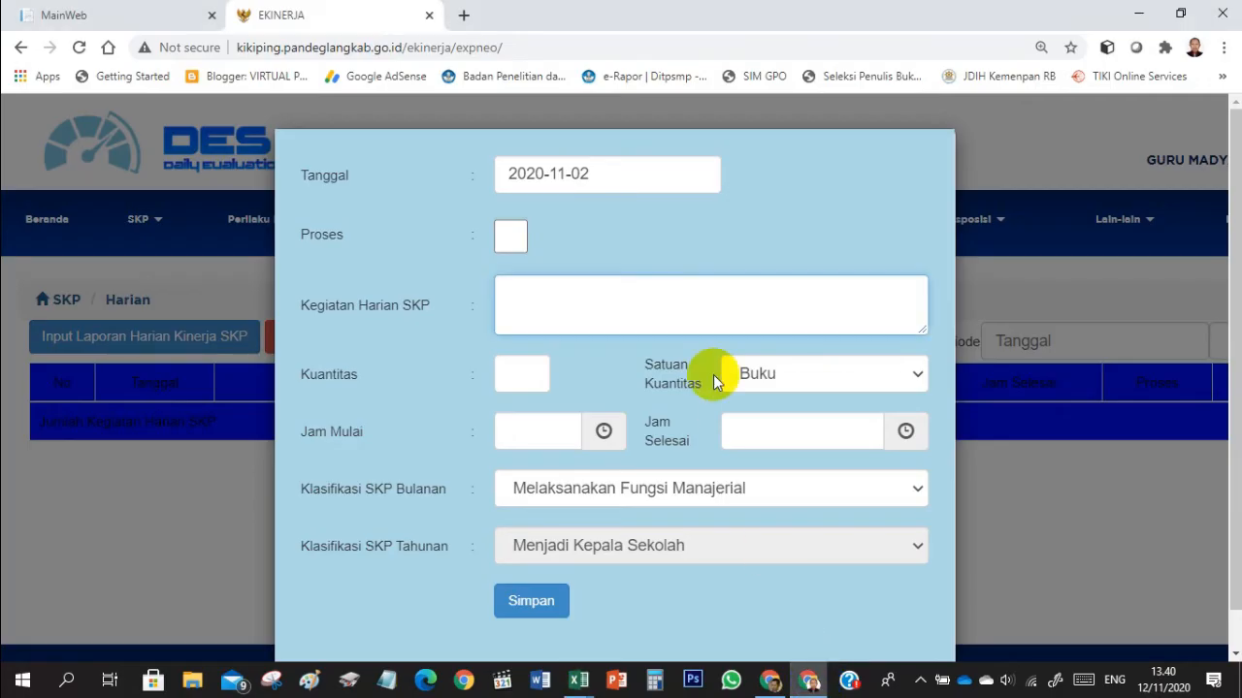
{"action": "left_click", "coordinate": [585, 692]}
{"action": "left_click", "coordinate": [534, 611]}
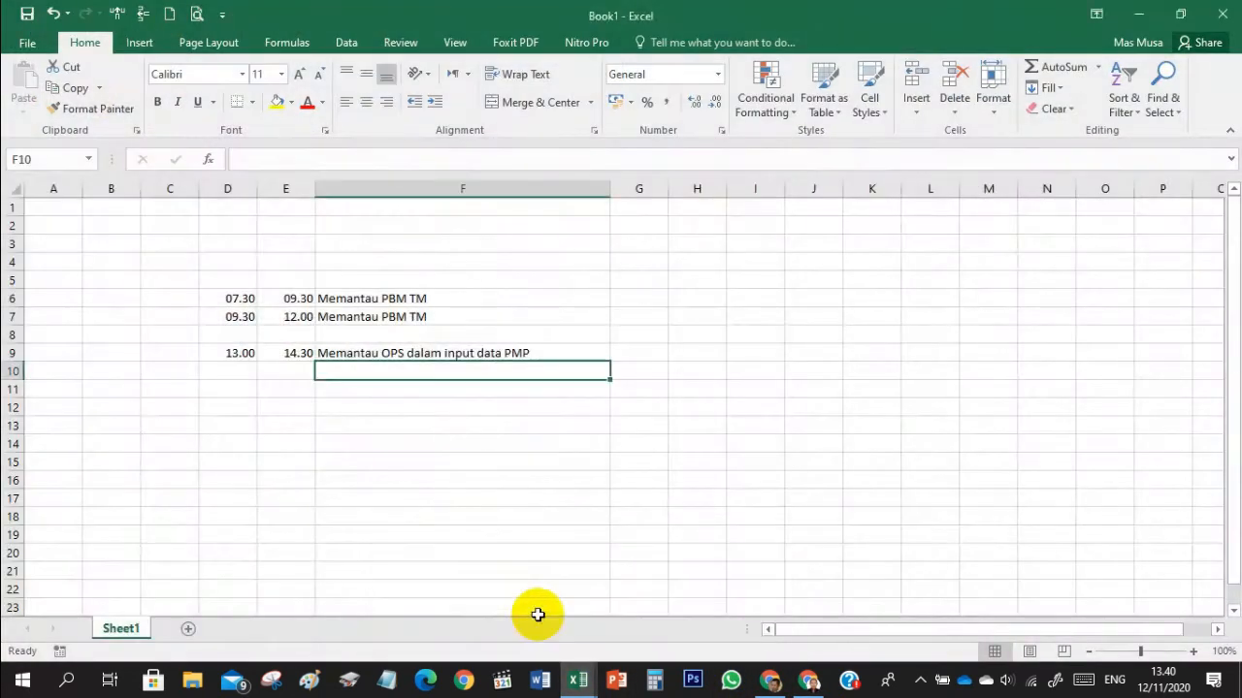
- Copy the activity "Memantau PBM TM" from F6 into the Kegiatan Harian SKP field of the e-Kinerja form in Chrome
{"action": "left_click", "coordinate": [424, 301]}
{"action": "key", "text": "ctrl+c"}
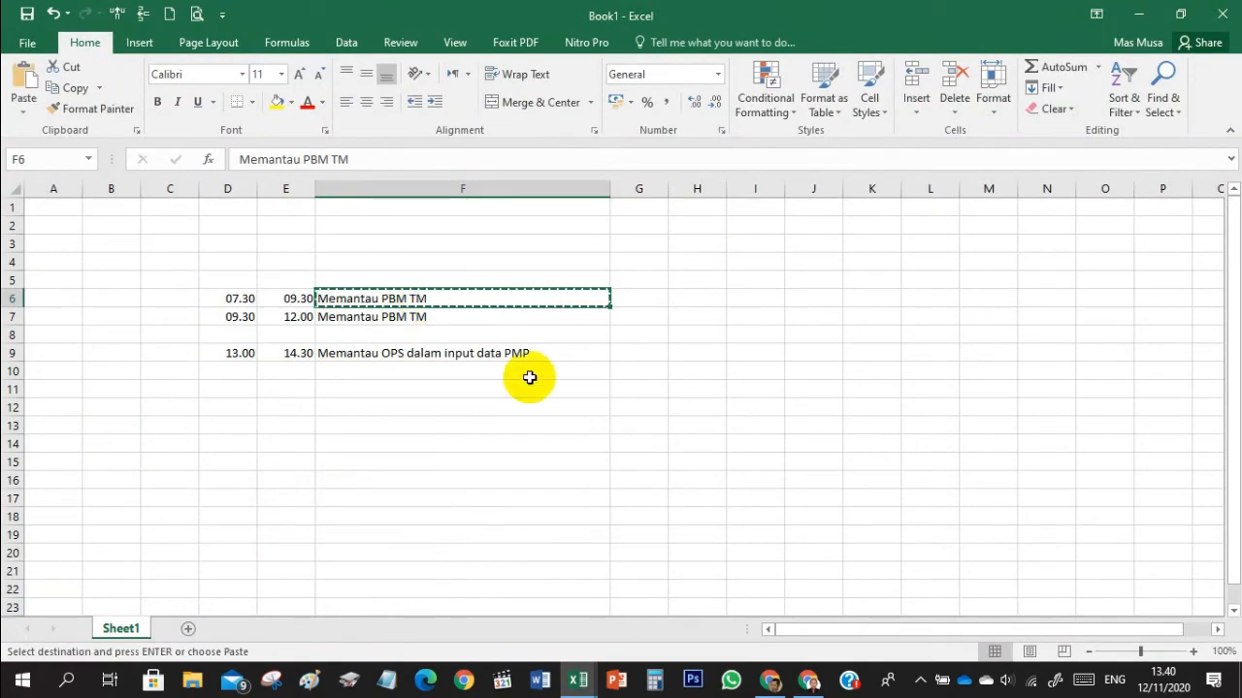
{"action": "left_click", "coordinate": [811, 682]}
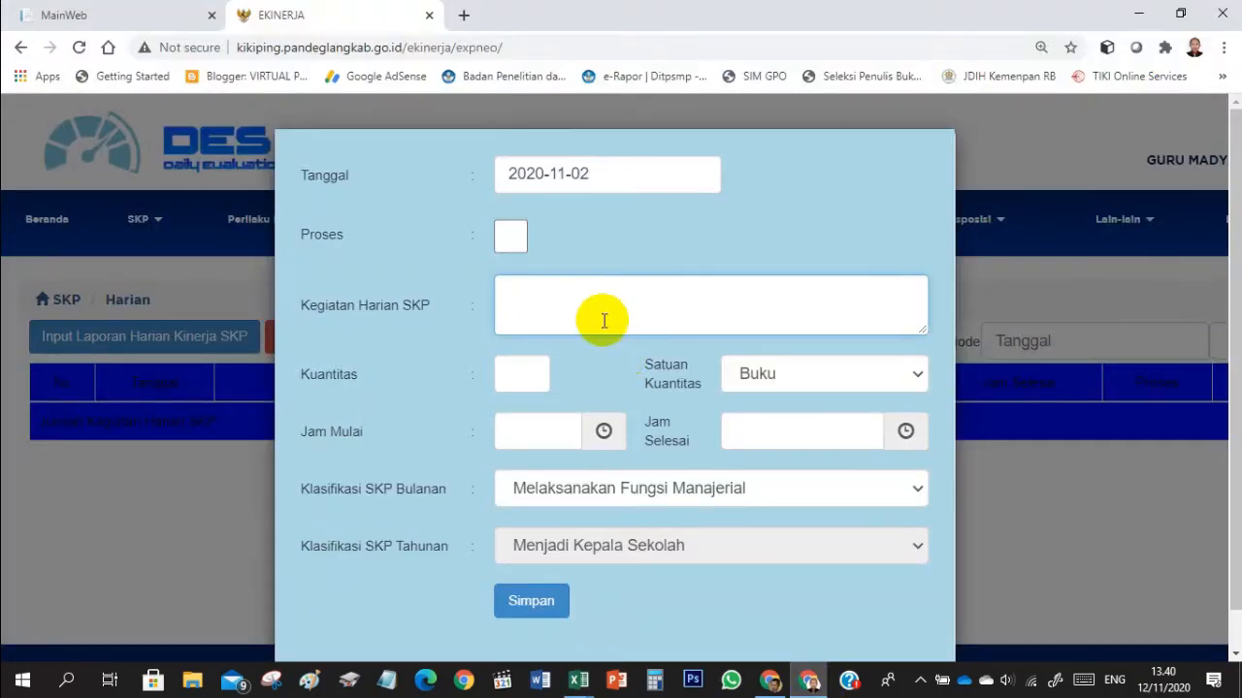
{"action": "left_click", "coordinate": [542, 285]}
{"action": "key", "text": "ctrl+v"}
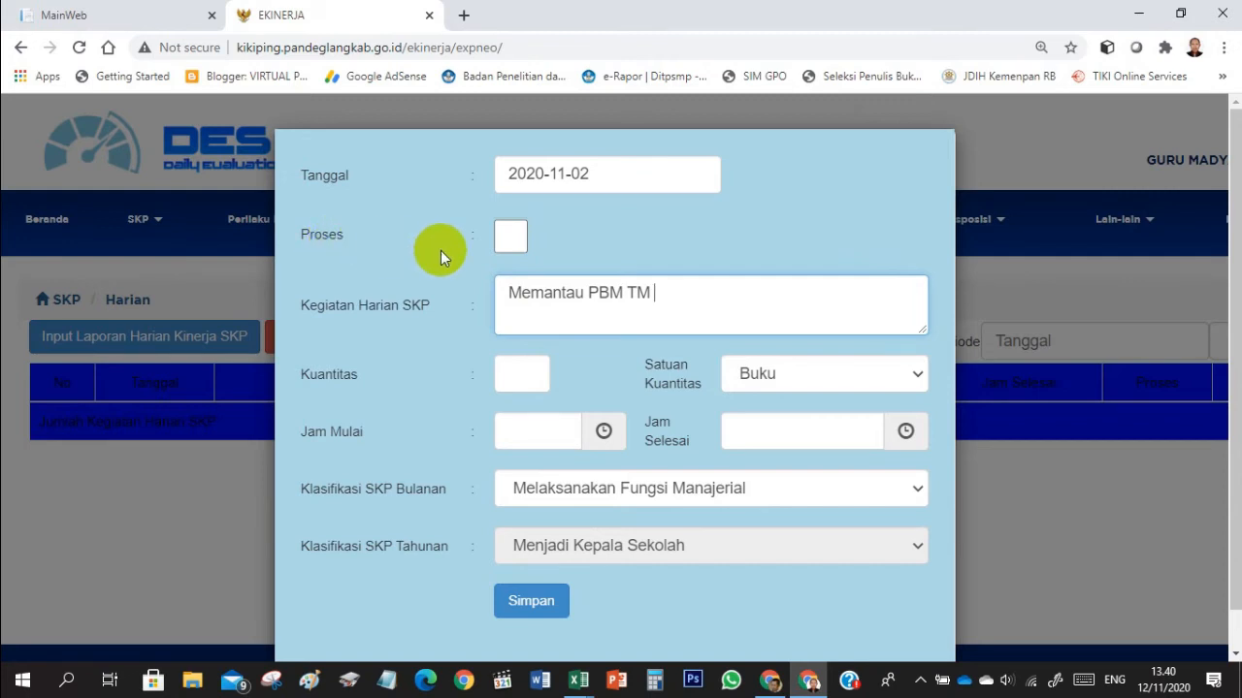
- Mark the daily activity as Proses and set its quantity to 1 with the unit Kegiatan
{"action": "left_click", "coordinate": [514, 244]}
{"action": "left_click", "coordinate": [705, 155]}
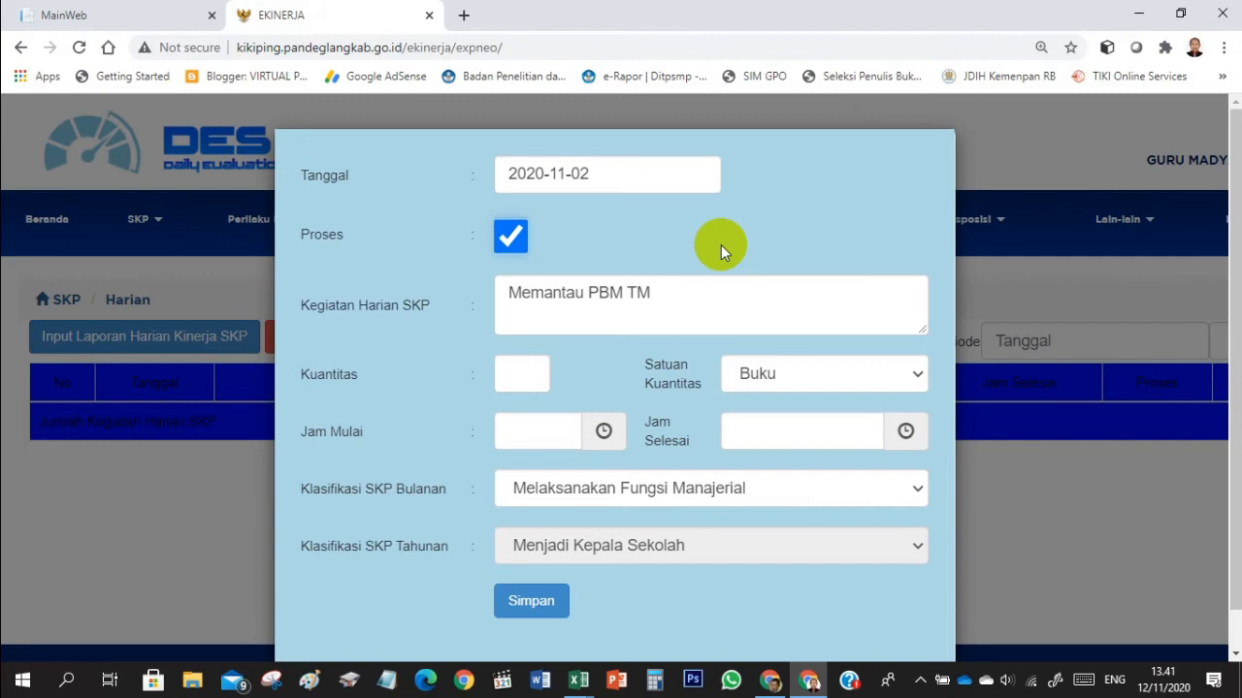
{"action": "left_click", "coordinate": [534, 371]}
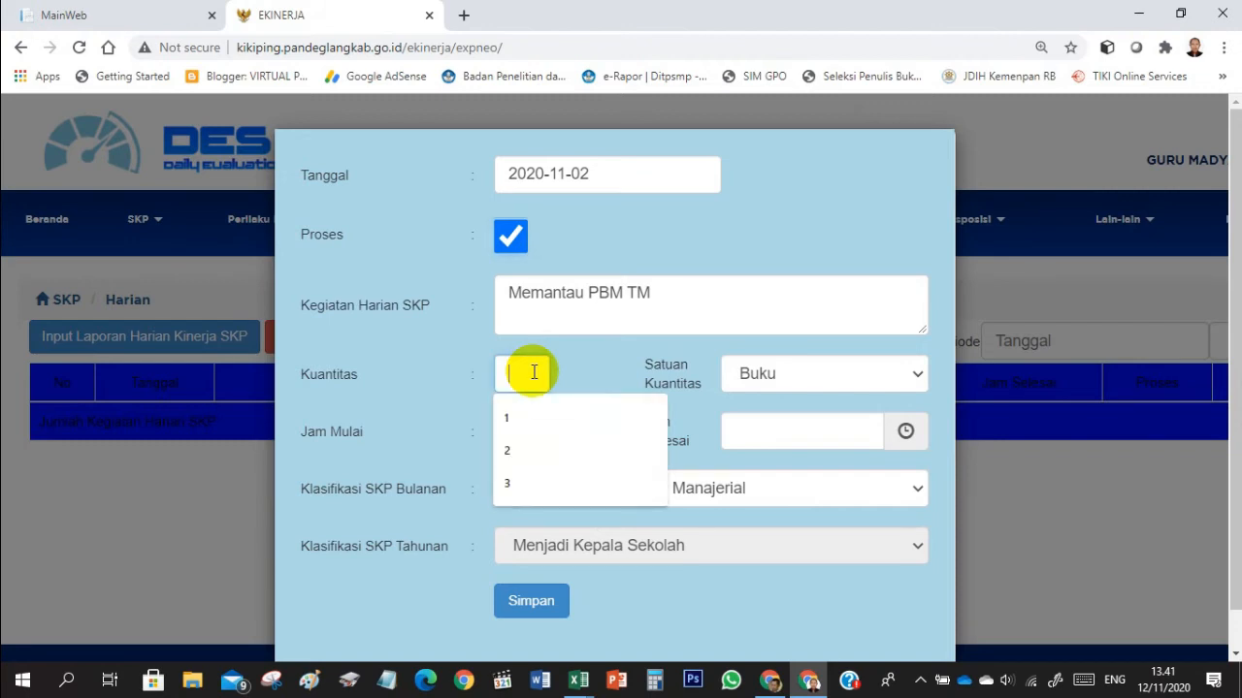
{"action": "left_click", "coordinate": [516, 432]}
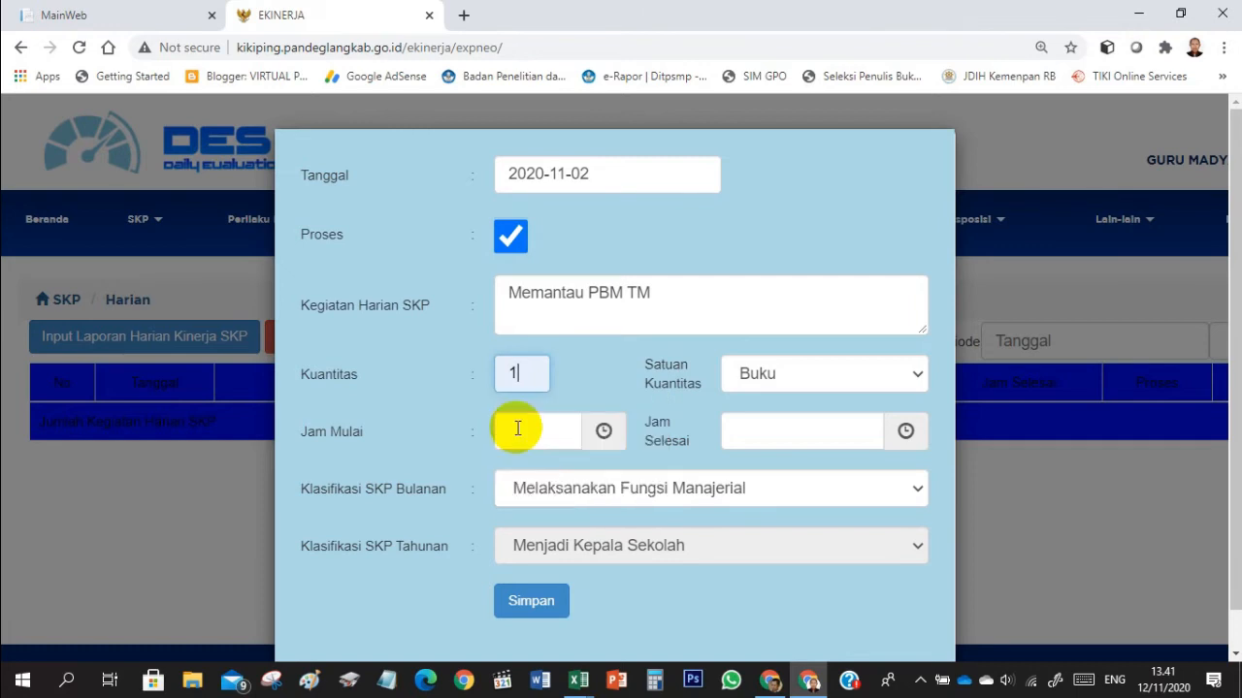
{"action": "left_click", "coordinate": [799, 382]}
{"action": "type", "text": "keg"}
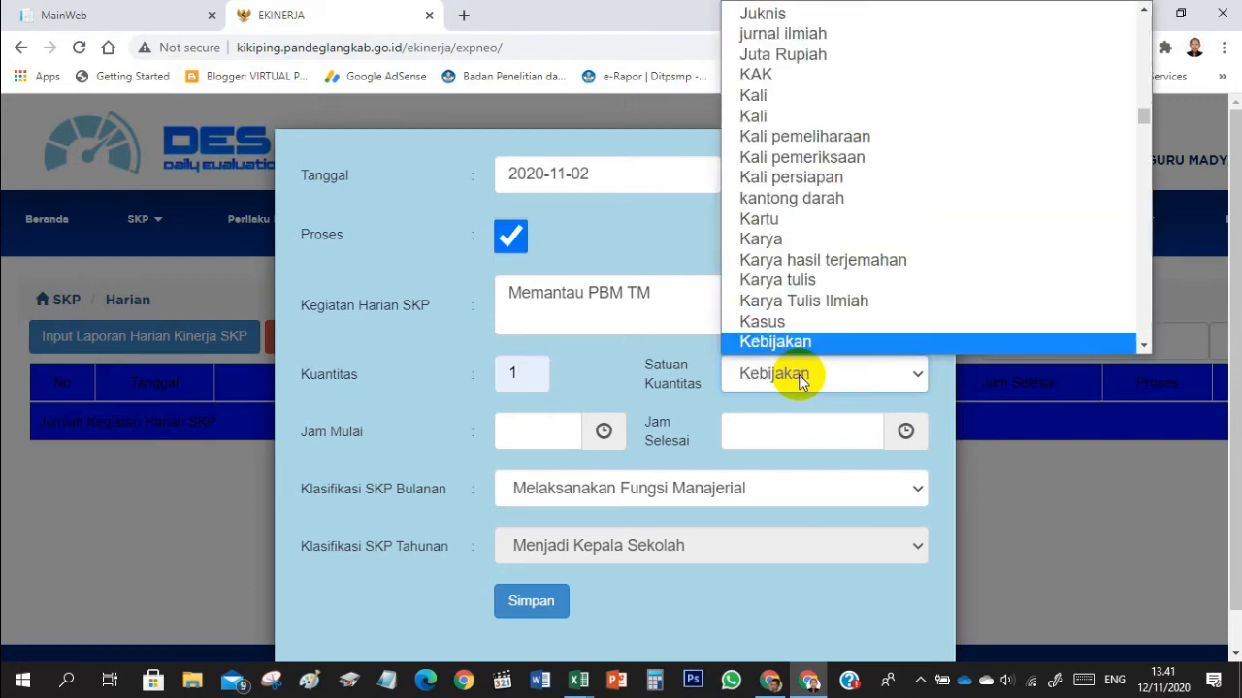
{"action": "key", "text": "Return"}
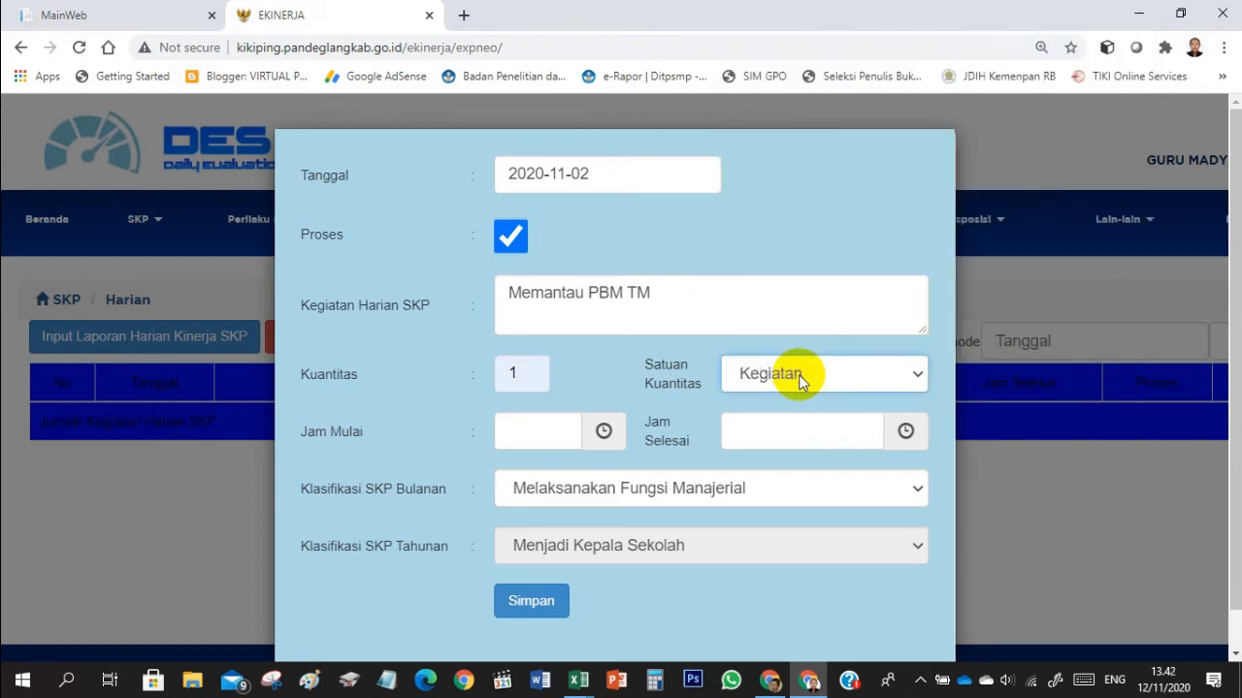
{"action": "left_click", "coordinate": [564, 431]}
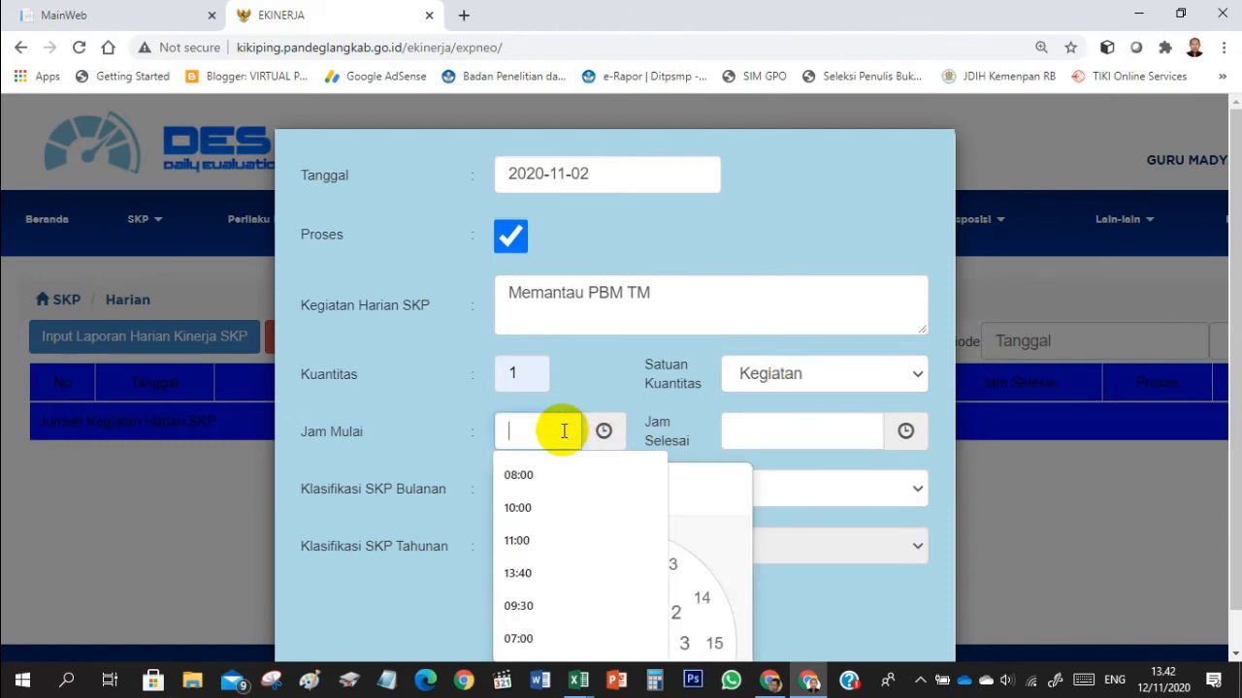
{"action": "type", "text": "07"}
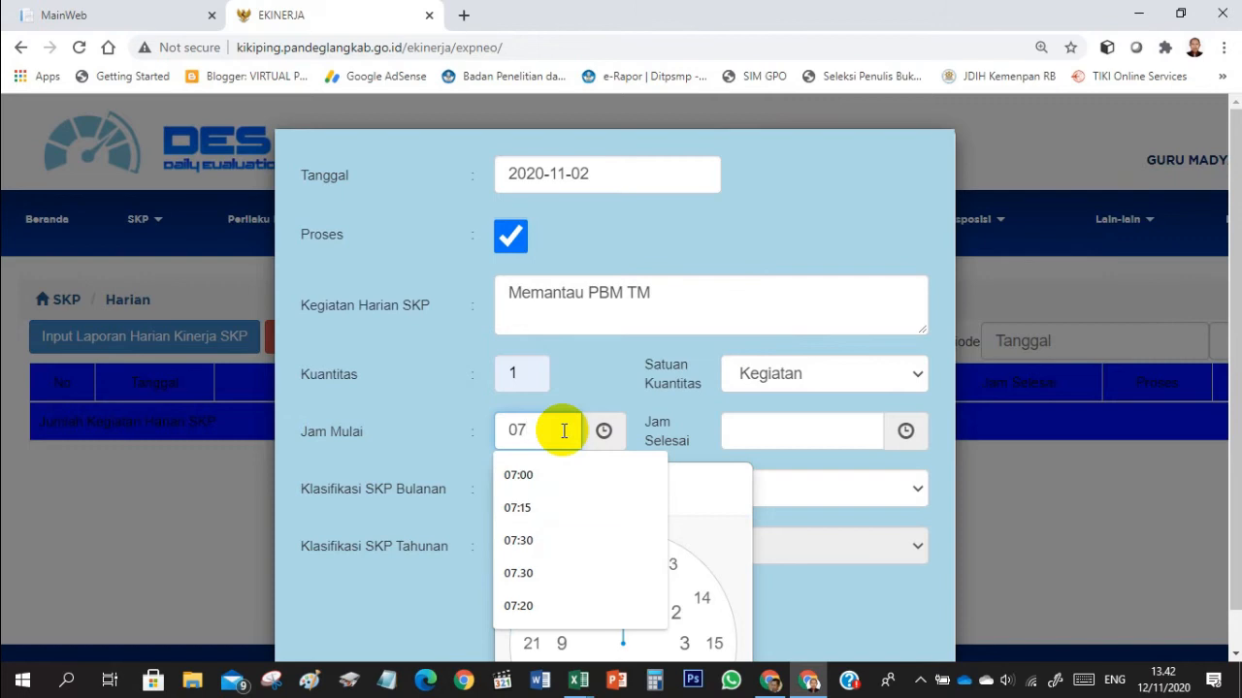
{"action": "key", "text": "BackSpace"}
{"action": "key", "text": "BackSpace"}
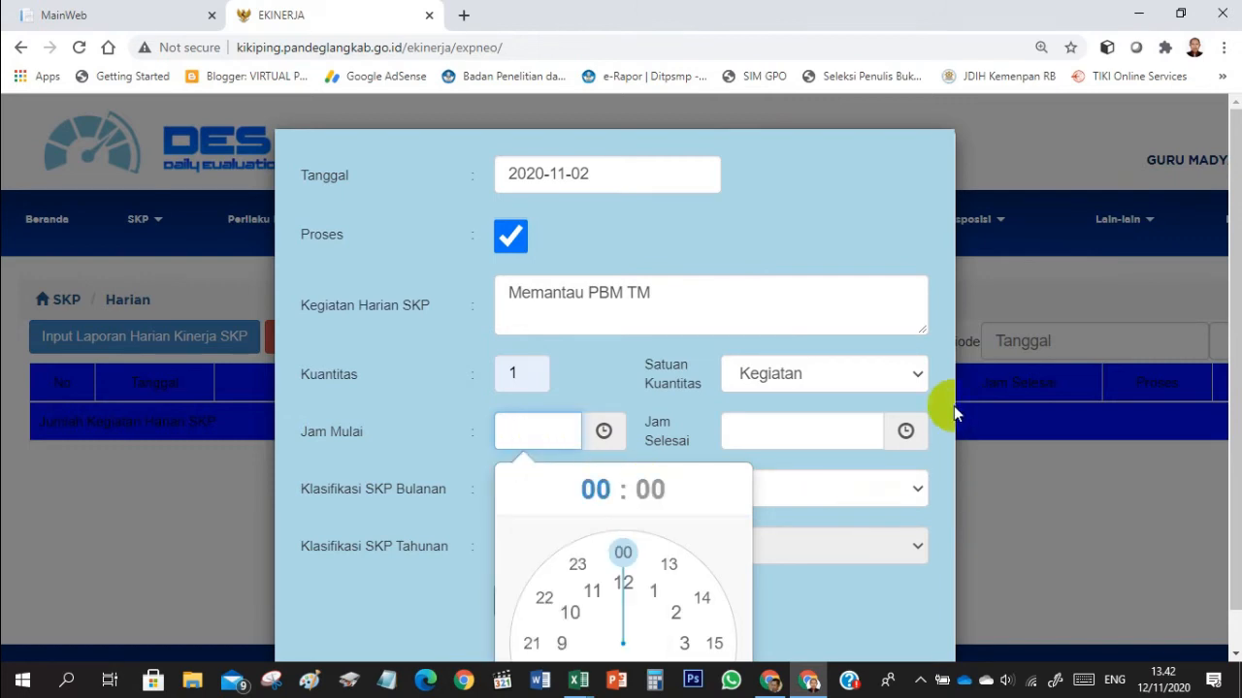
{"action": "left_click", "coordinate": [868, 235]}
- Set the daily activity's Jam Mulai to 07:30 and its Jam Selesai to 12:00
{"action": "key", "text": "ctrl+minus"}
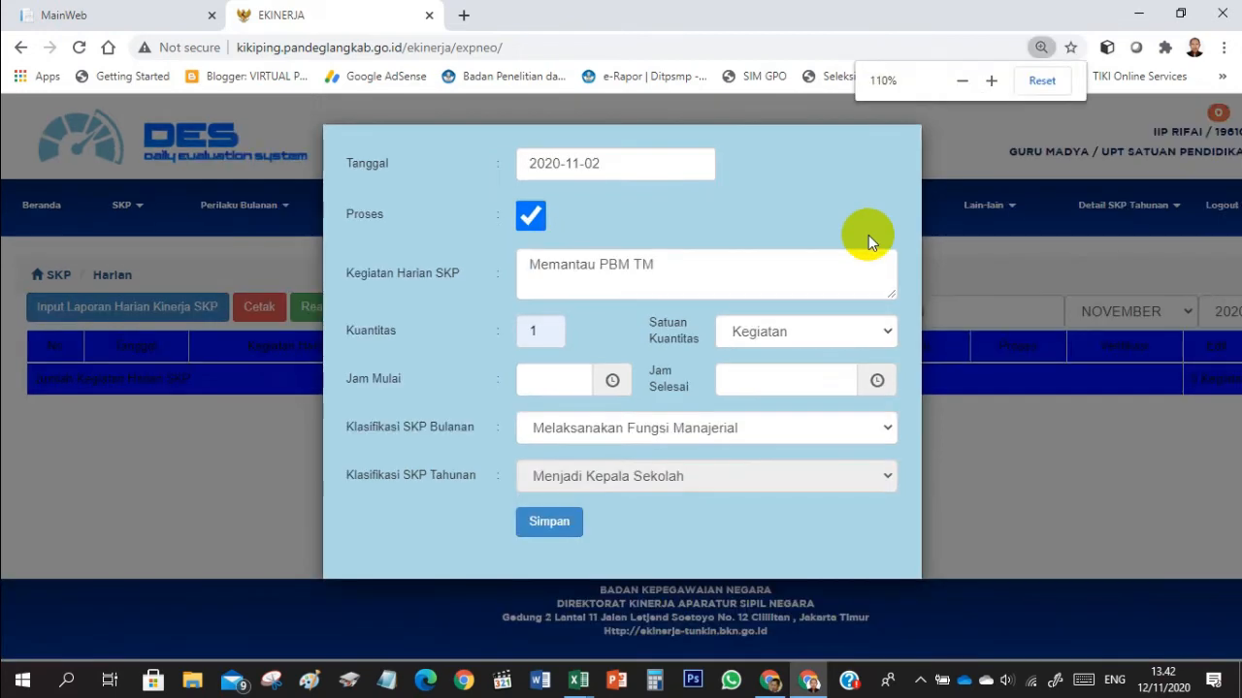
{"action": "left_click", "coordinate": [543, 384]}
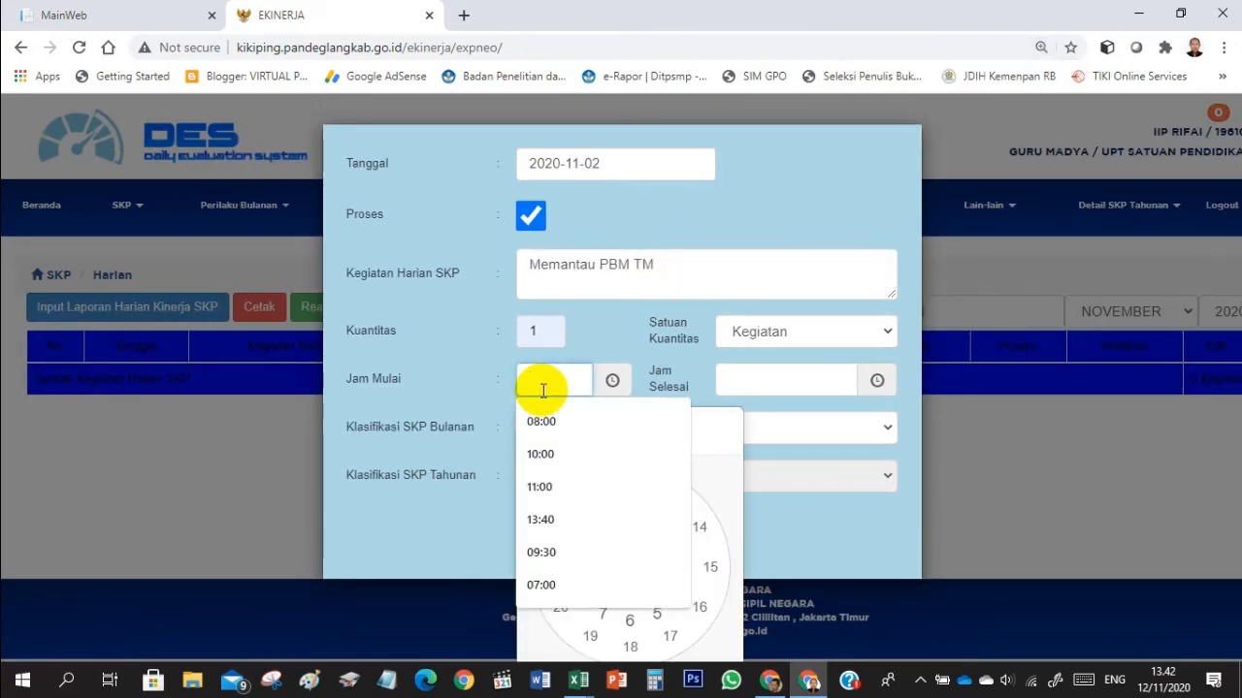
{"action": "left_click", "coordinate": [723, 451]}
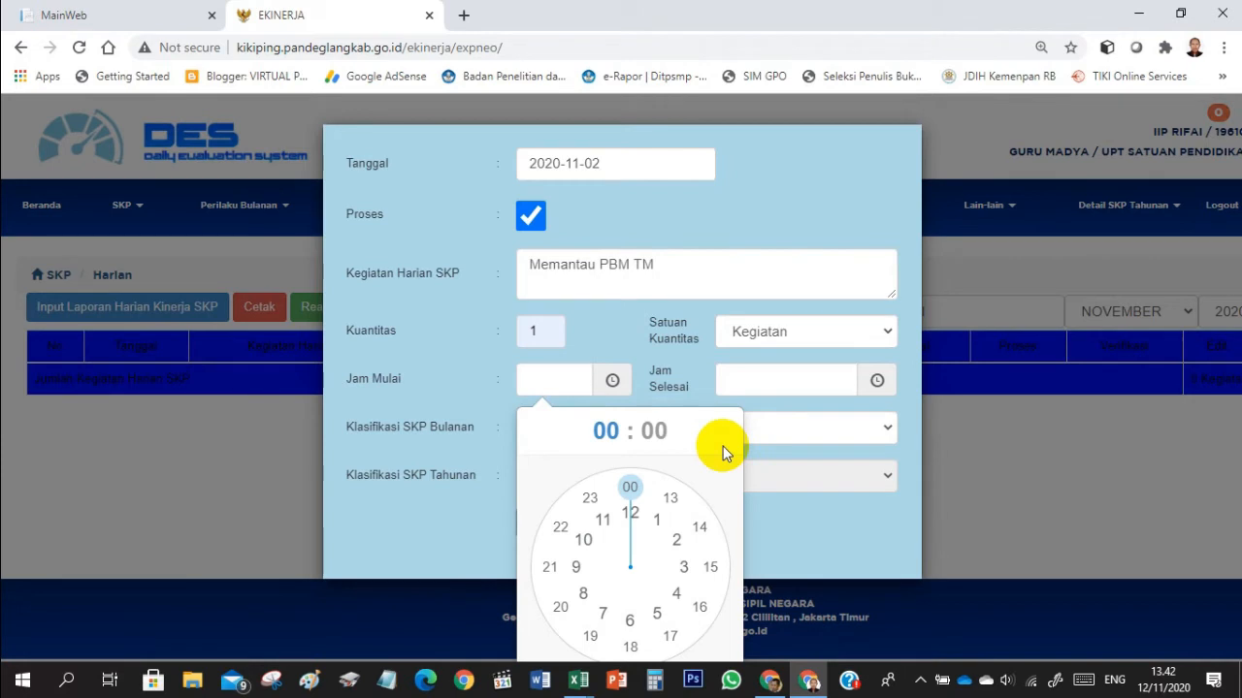
{"action": "left_click", "coordinate": [604, 617]}
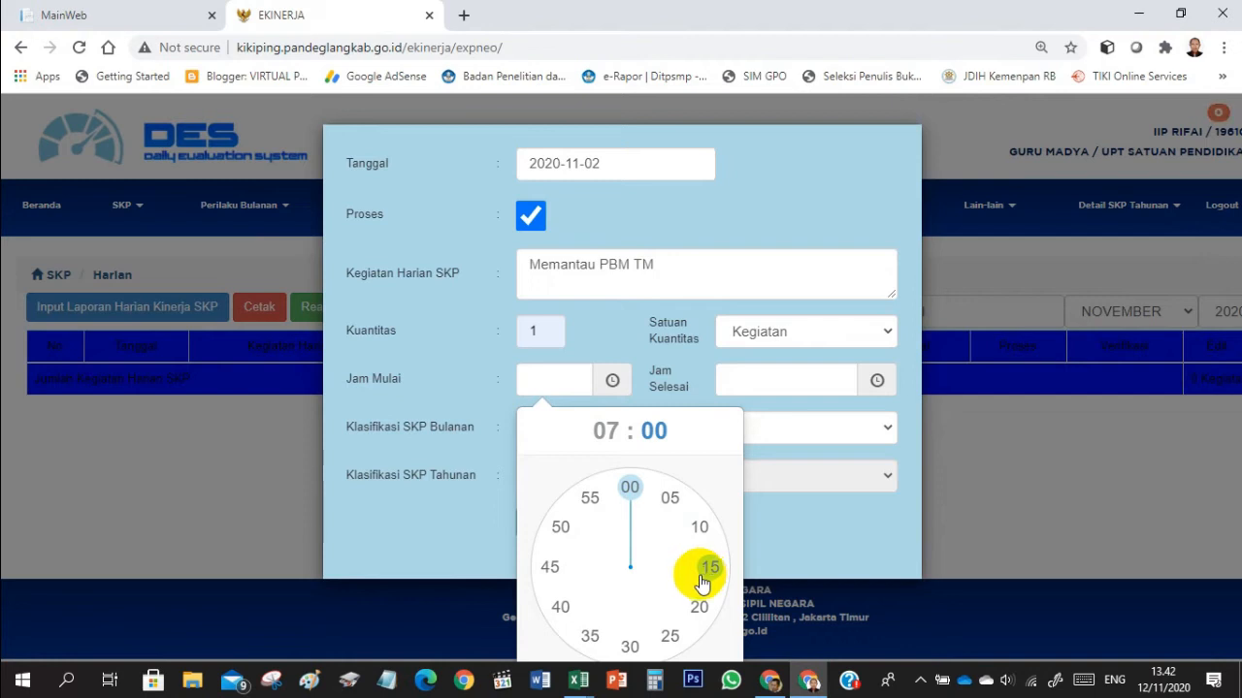
{"action": "left_click", "coordinate": [631, 648]}
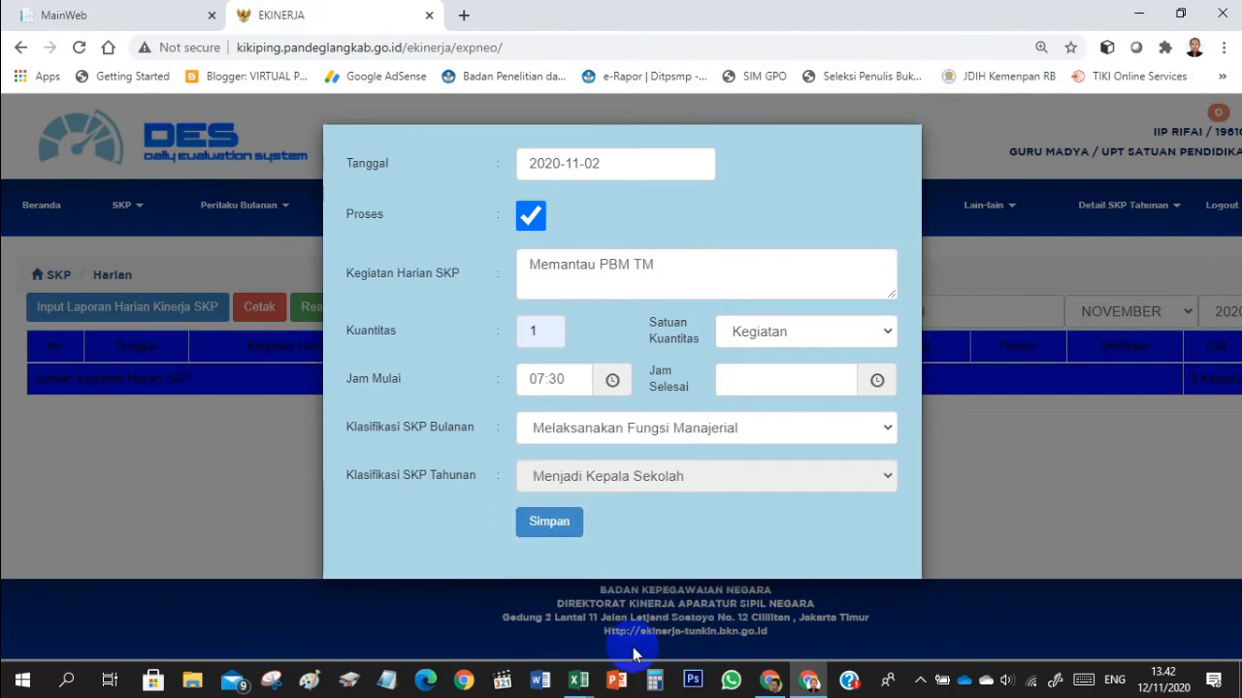
{"action": "left_click", "coordinate": [740, 386]}
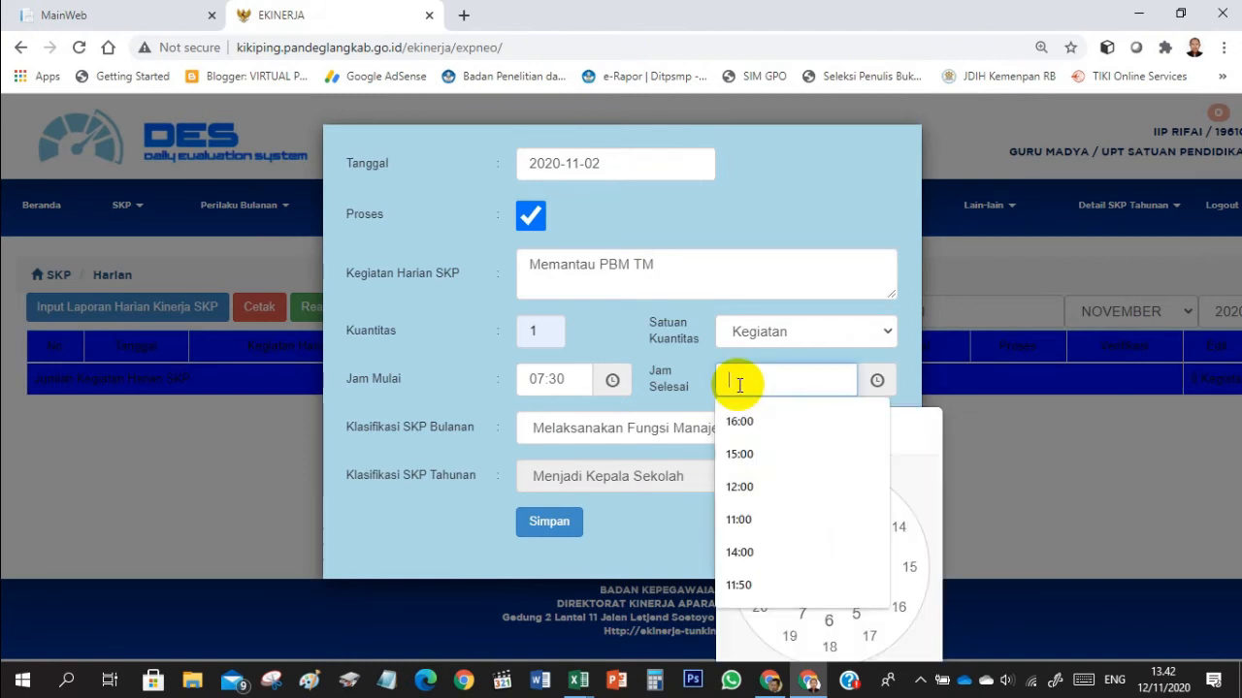
{"action": "left_click", "coordinate": [877, 380]}
{"action": "left_click", "coordinate": [829, 512]}
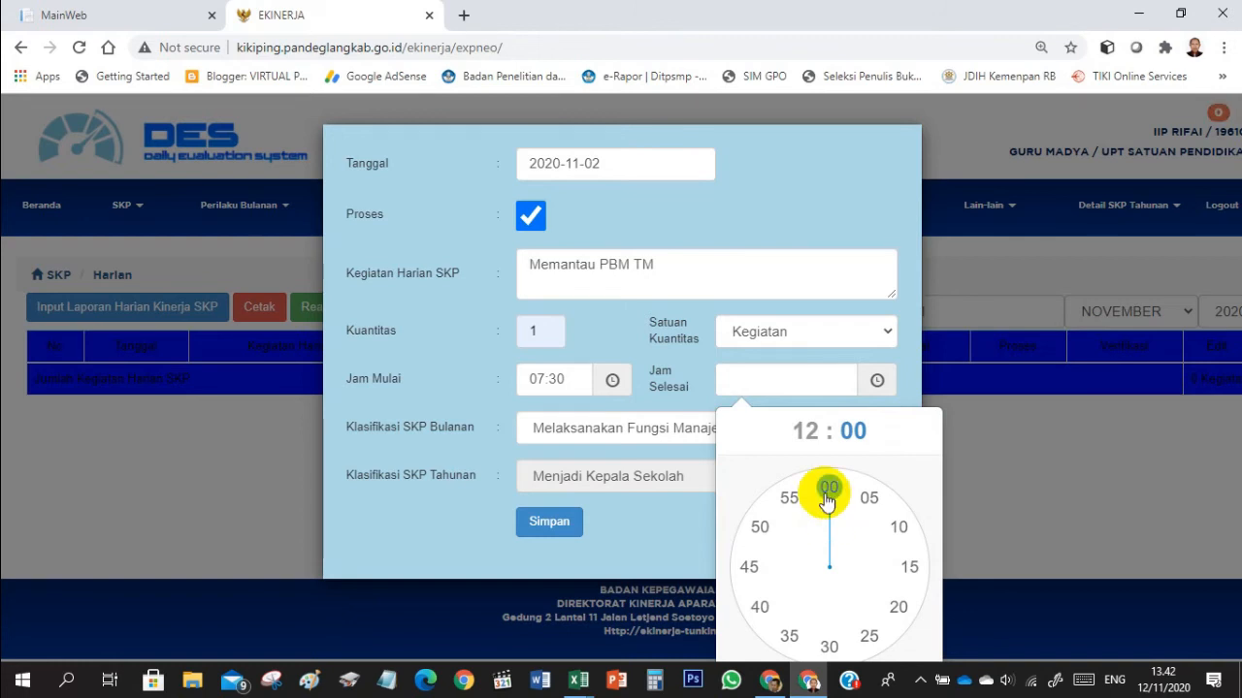
{"action": "left_click", "coordinate": [827, 492]}
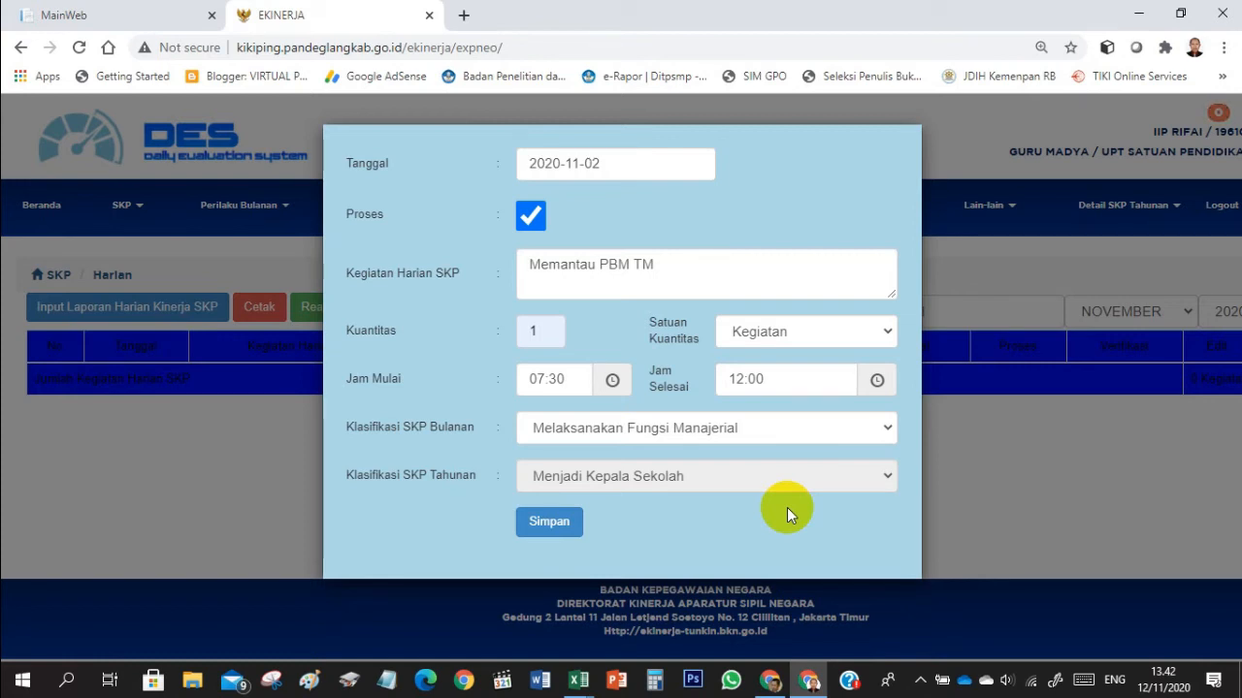
- Choose Melaksanakan Fungsi Manajerial as the activity's Klasifikasi SKP Bulanan
{"action": "left_click", "coordinate": [541, 330]}
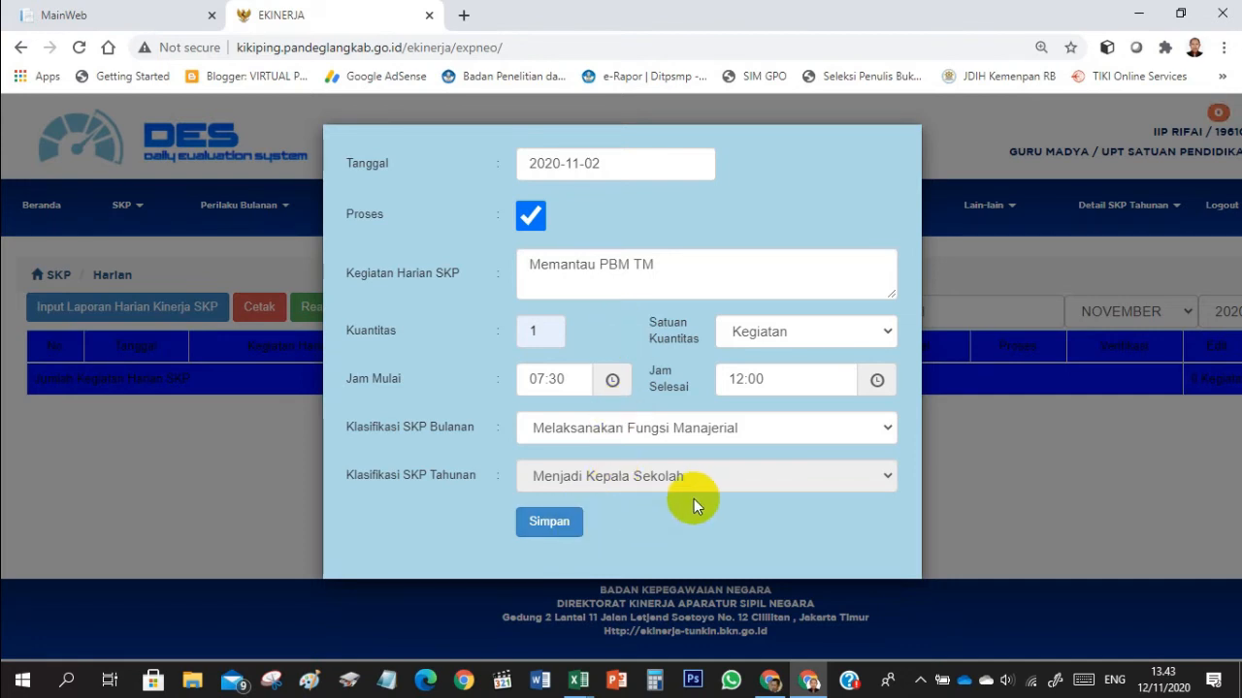
{"action": "left_click", "coordinate": [736, 433]}
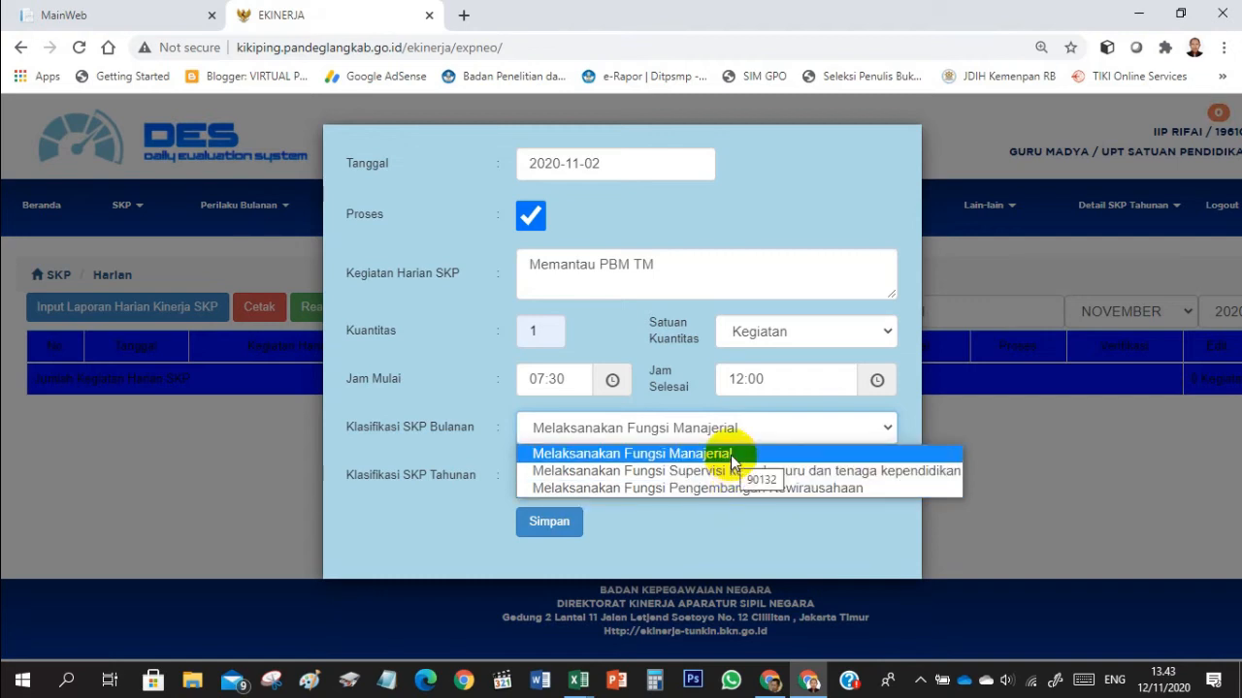
{"action": "left_click", "coordinate": [731, 455]}
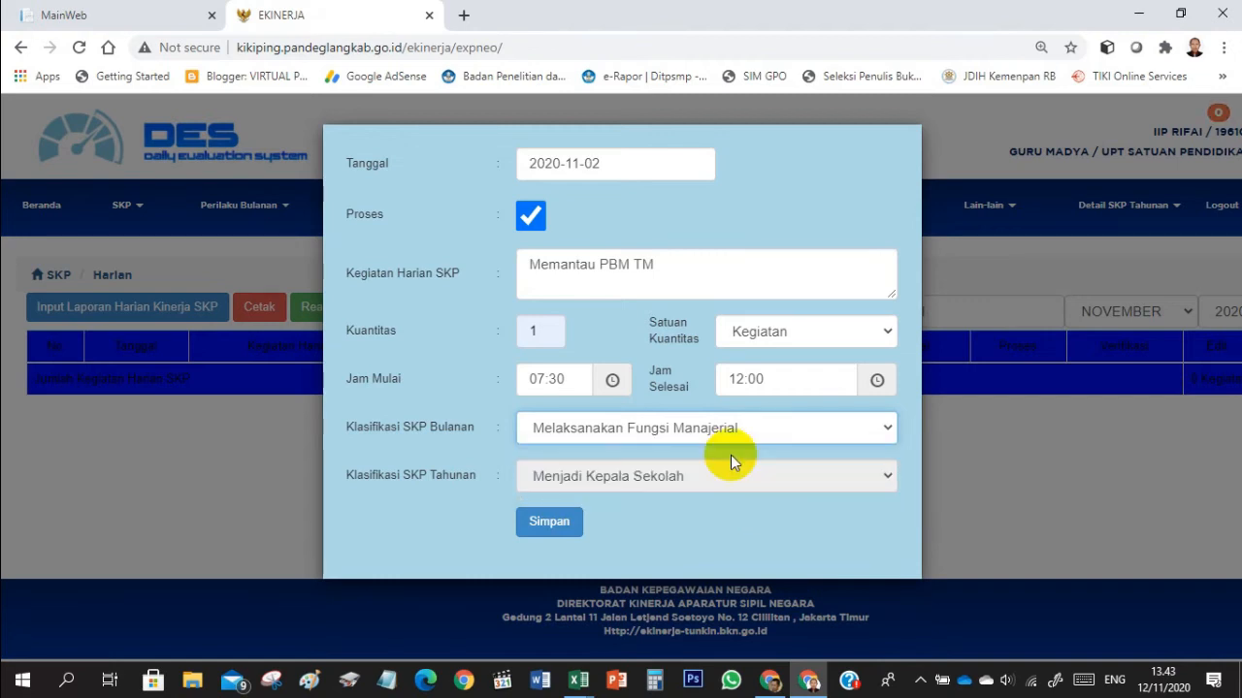
- Examine the Manajerial, Kewirausahaan and Supervisi activities in the Harian KS sheet of the SKP-ekinerja KS workbook in Excel to check the classification
{"action": "left_click", "coordinate": [578, 679]}
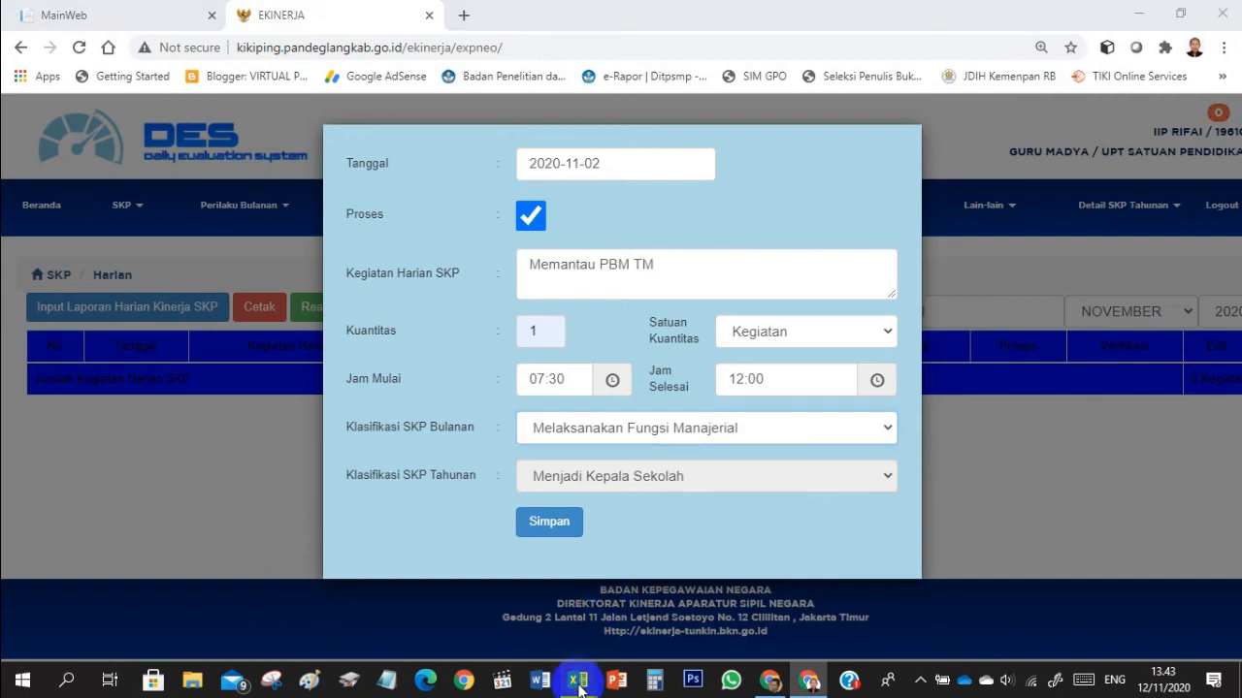
{"action": "left_click", "coordinate": [617, 606]}
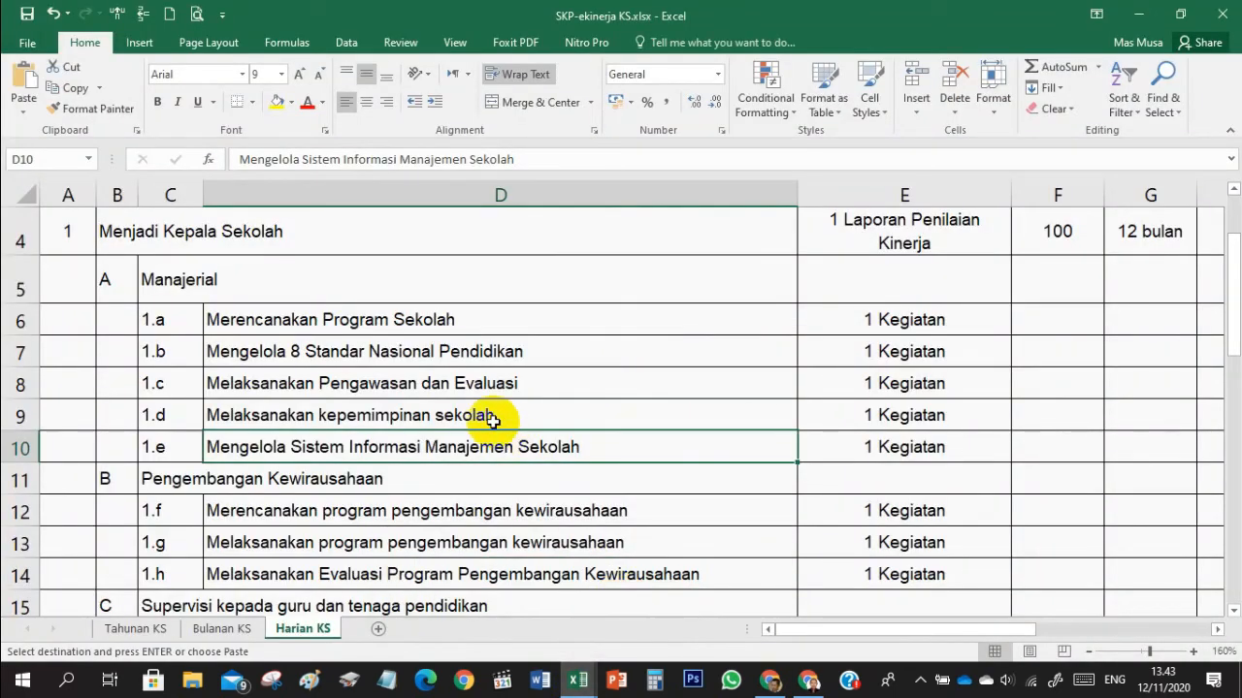
{"action": "left_click", "coordinate": [456, 382]}
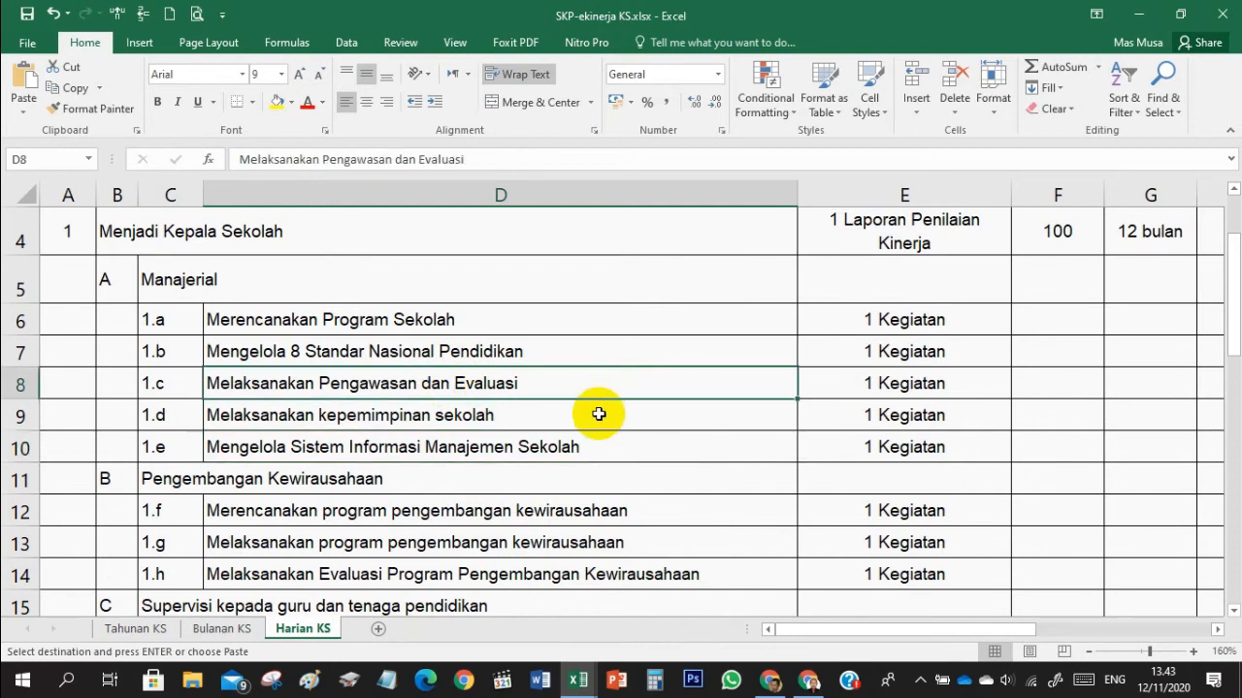
{"action": "left_click", "coordinate": [569, 447]}
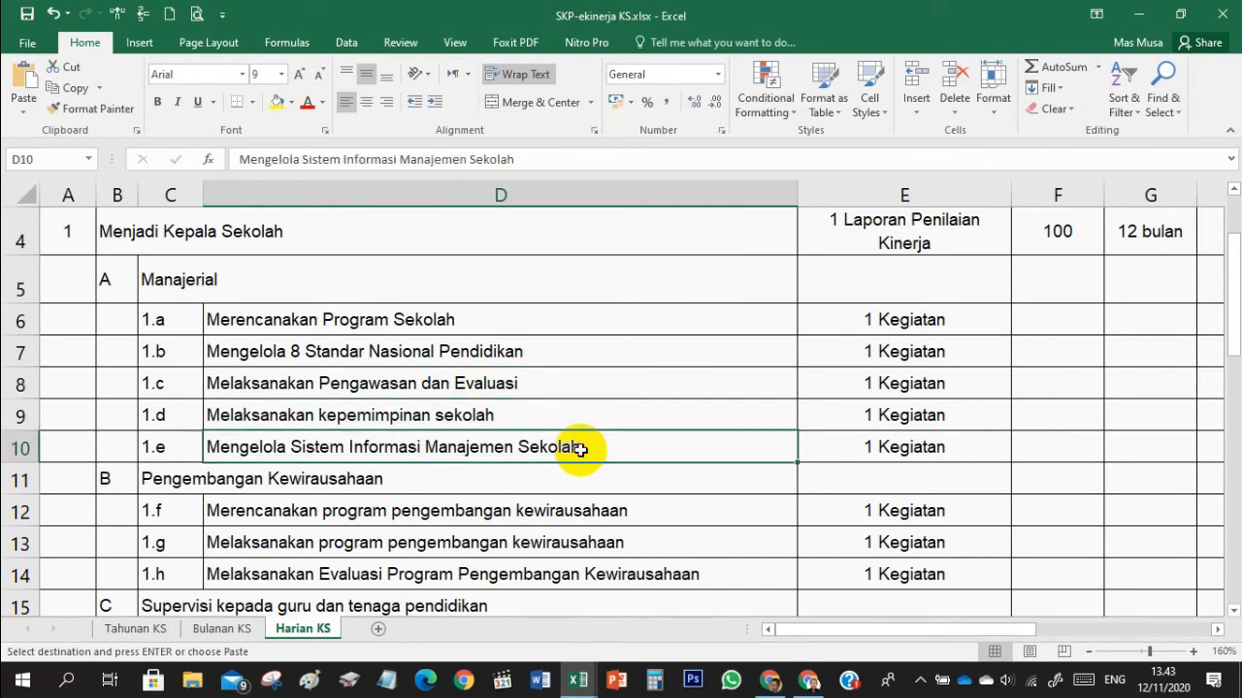
{"action": "scroll", "coordinate": [574, 443], "scroll_direction": "down", "scroll_amount": 2}
{"action": "scroll", "coordinate": [580, 449], "scroll_direction": "down", "scroll_amount": 1}
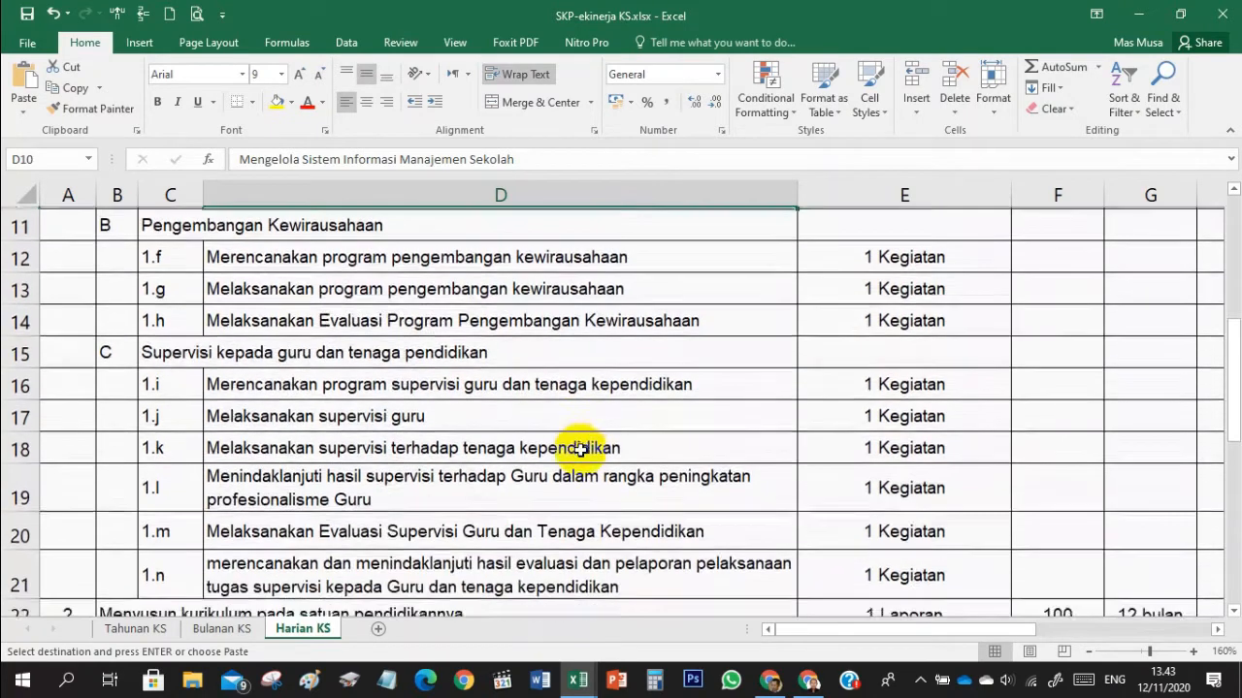
{"action": "scroll", "coordinate": [580, 449], "scroll_direction": "down", "scroll_amount": 1}
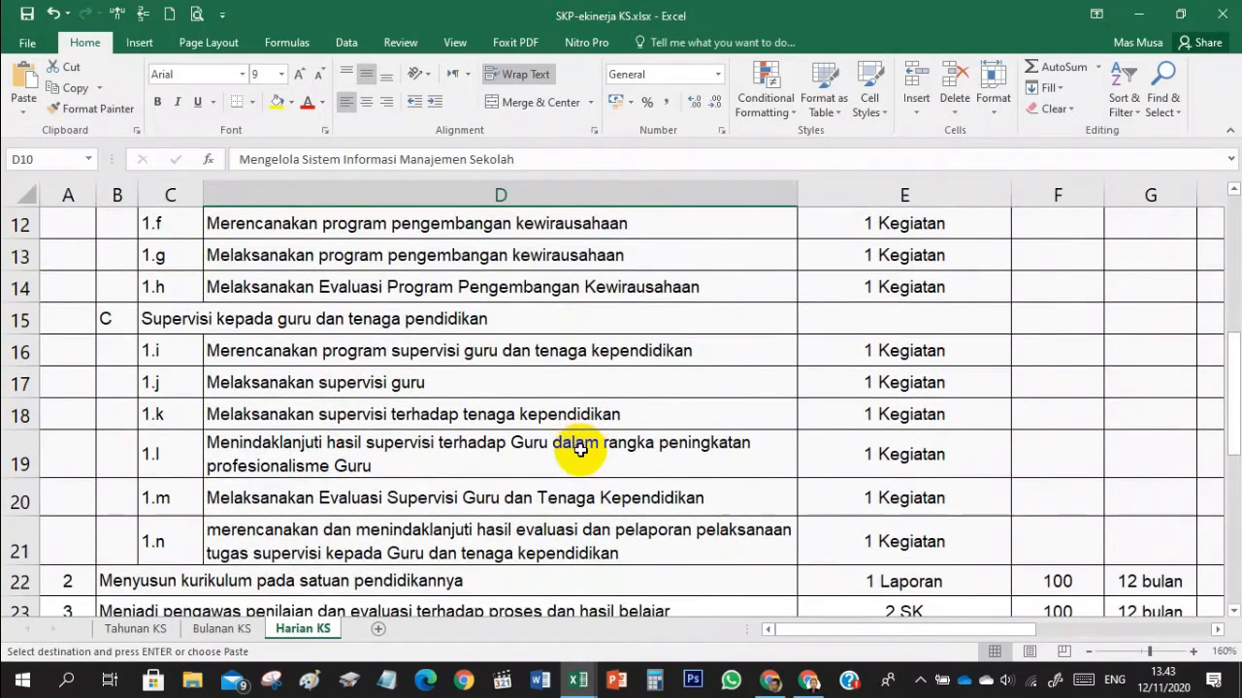
{"action": "left_click", "coordinate": [481, 414]}
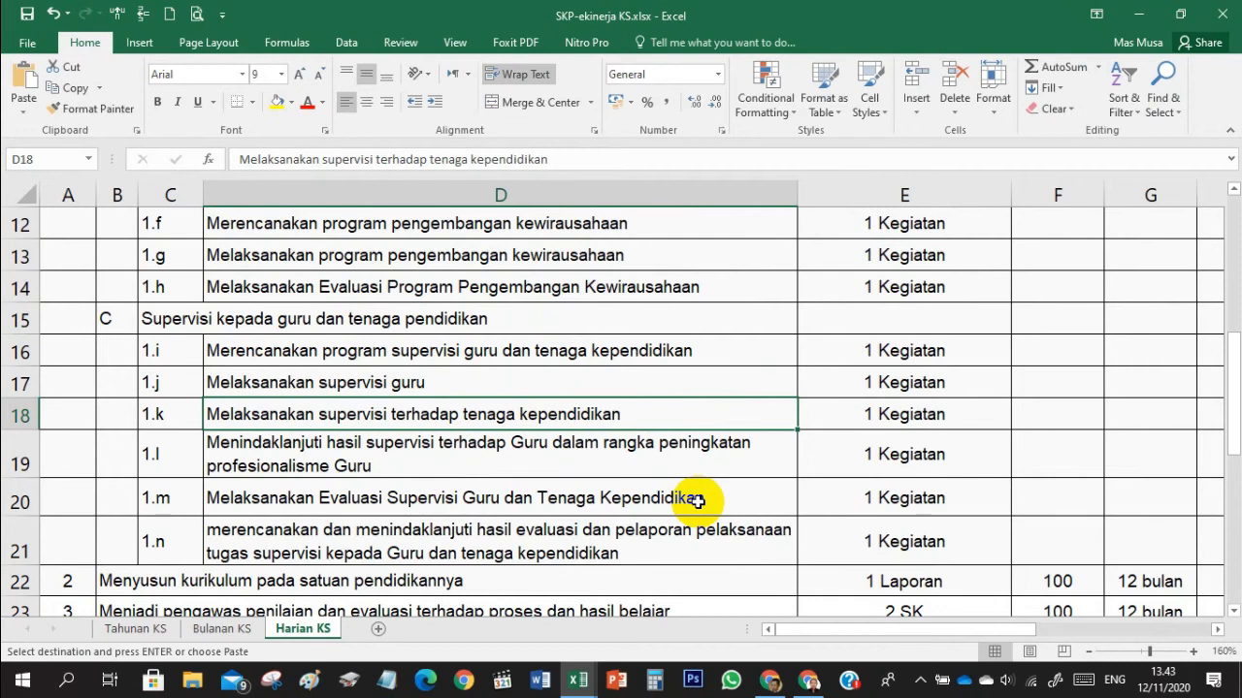
- Return to the e-Kinerja form in Chrome and save the daily SKP report for "Memantau PBM TM"
{"action": "left_click", "coordinate": [811, 685]}
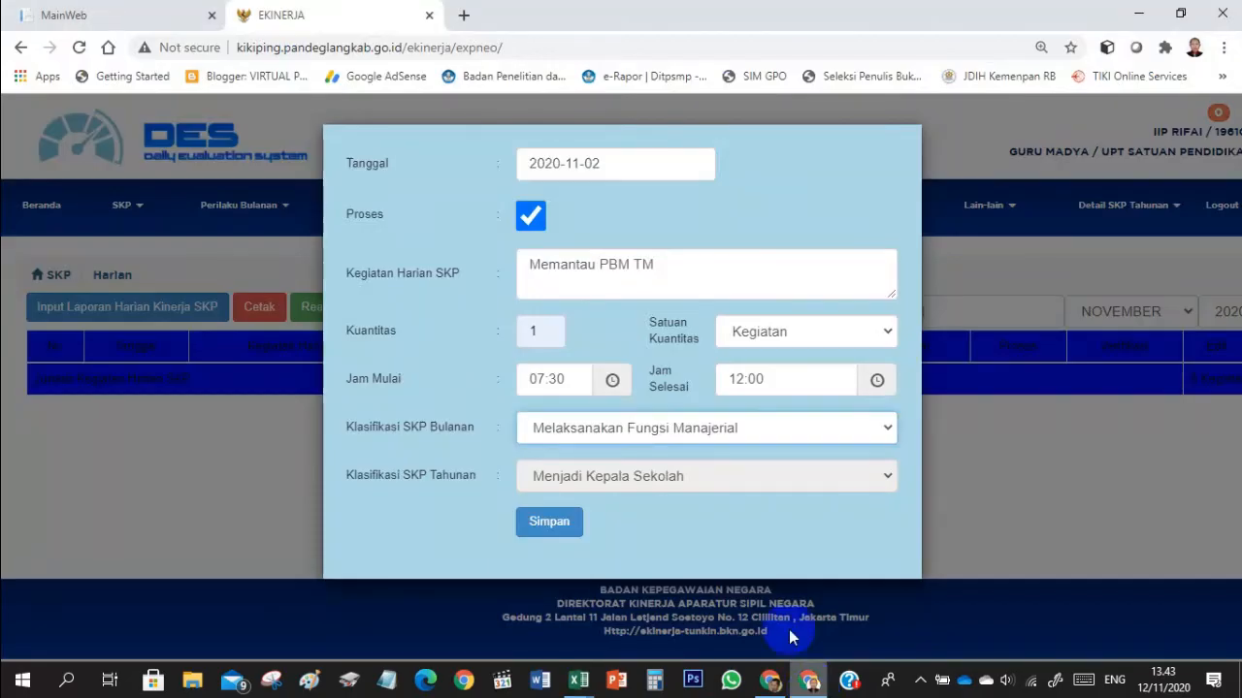
{"action": "left_click", "coordinate": [567, 523]}
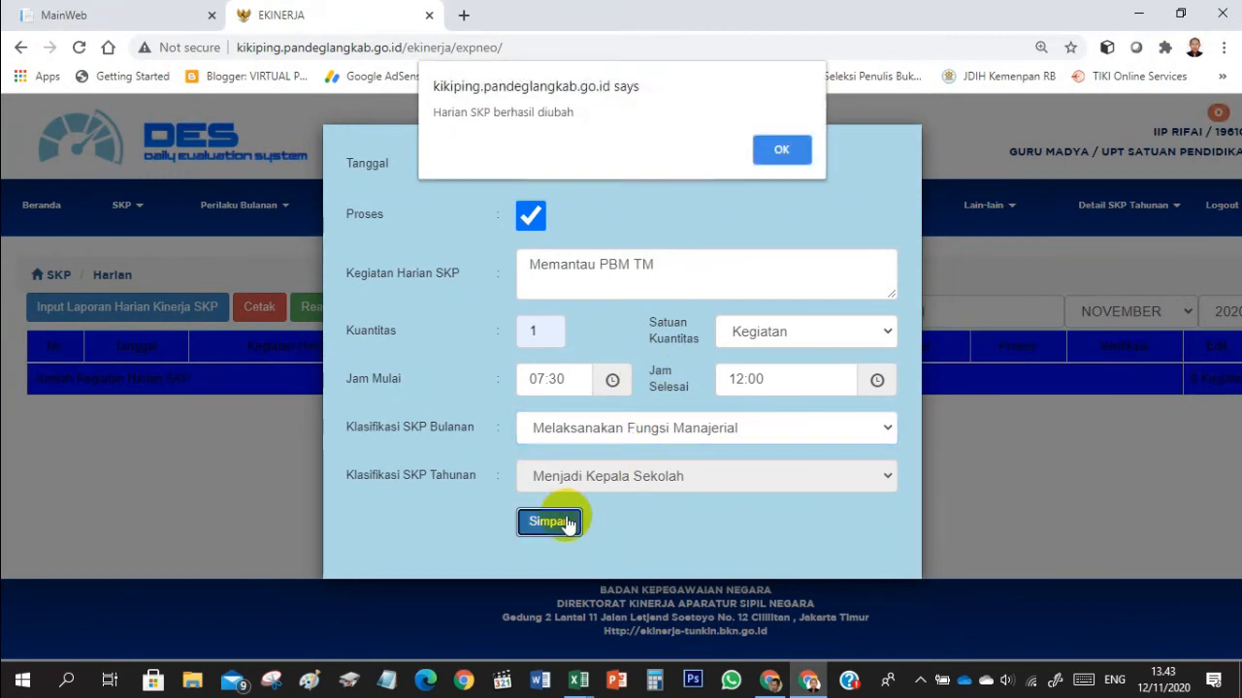
{"action": "left_click", "coordinate": [779, 153]}
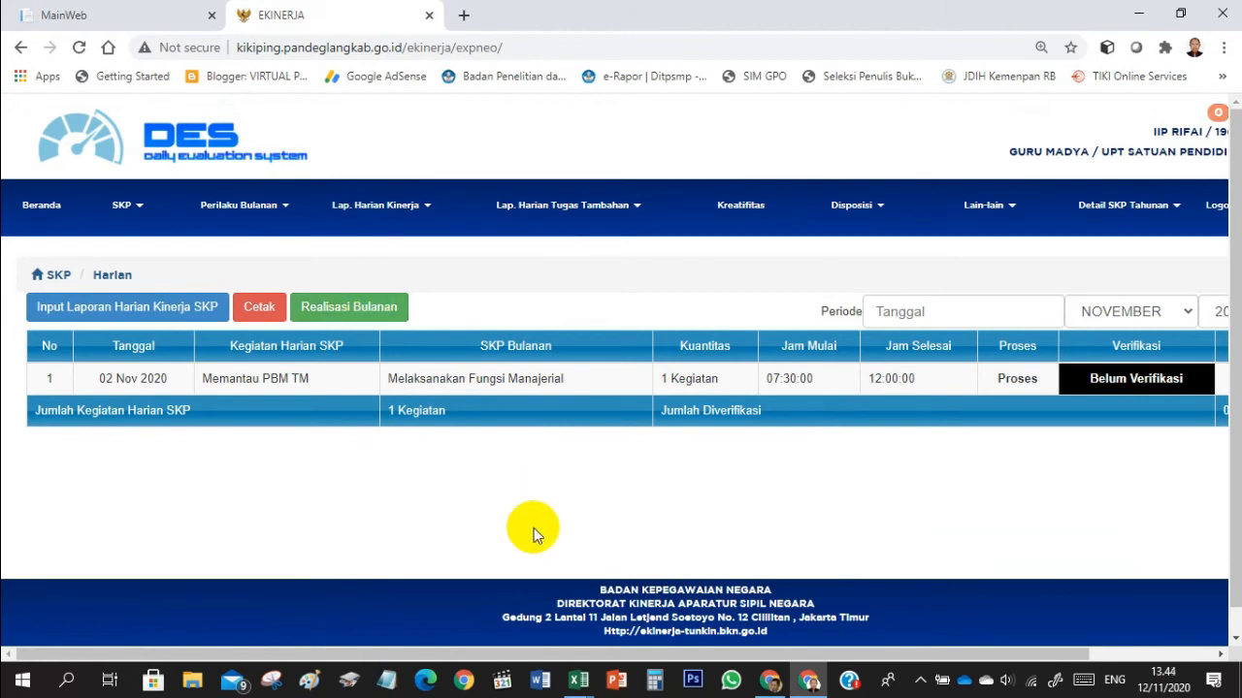
- Start a new daily SKP report and copy "Memantau OPS dalam input data PMP" from F9 of Book1 in Excel into its Kegiatan Harian SKP field in Chrome
{"action": "left_click", "coordinate": [72, 316]}
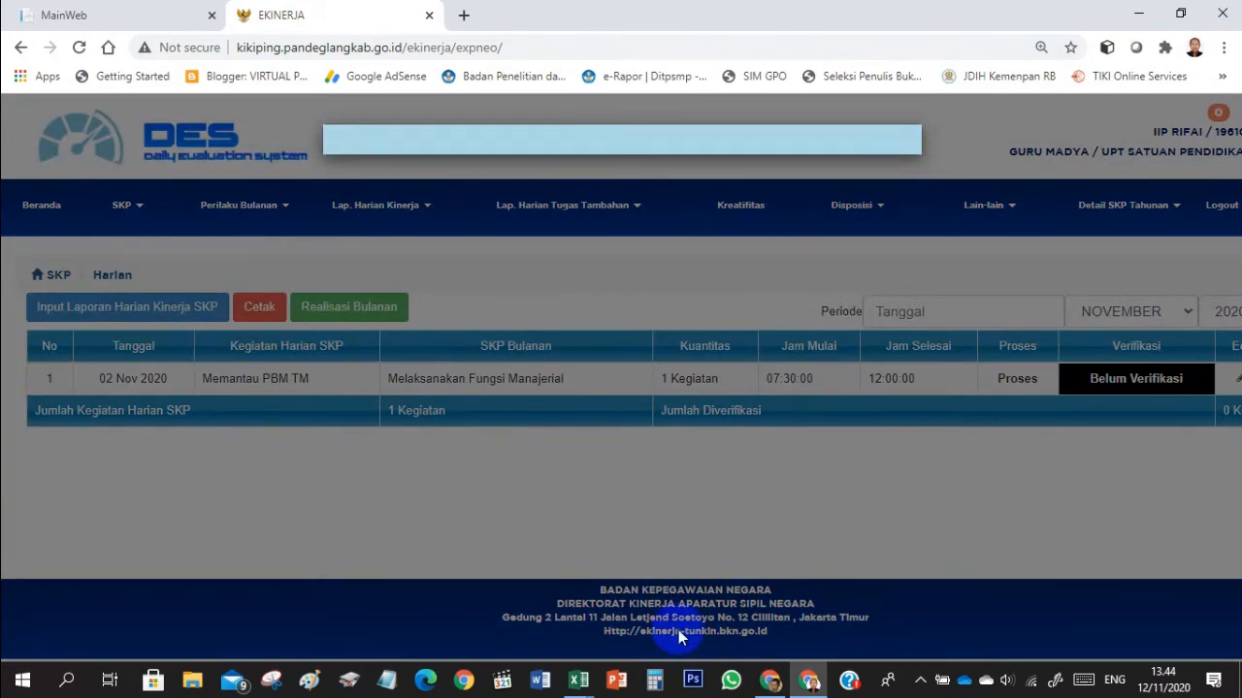
{"action": "mouse_move", "coordinate": [578, 680]}
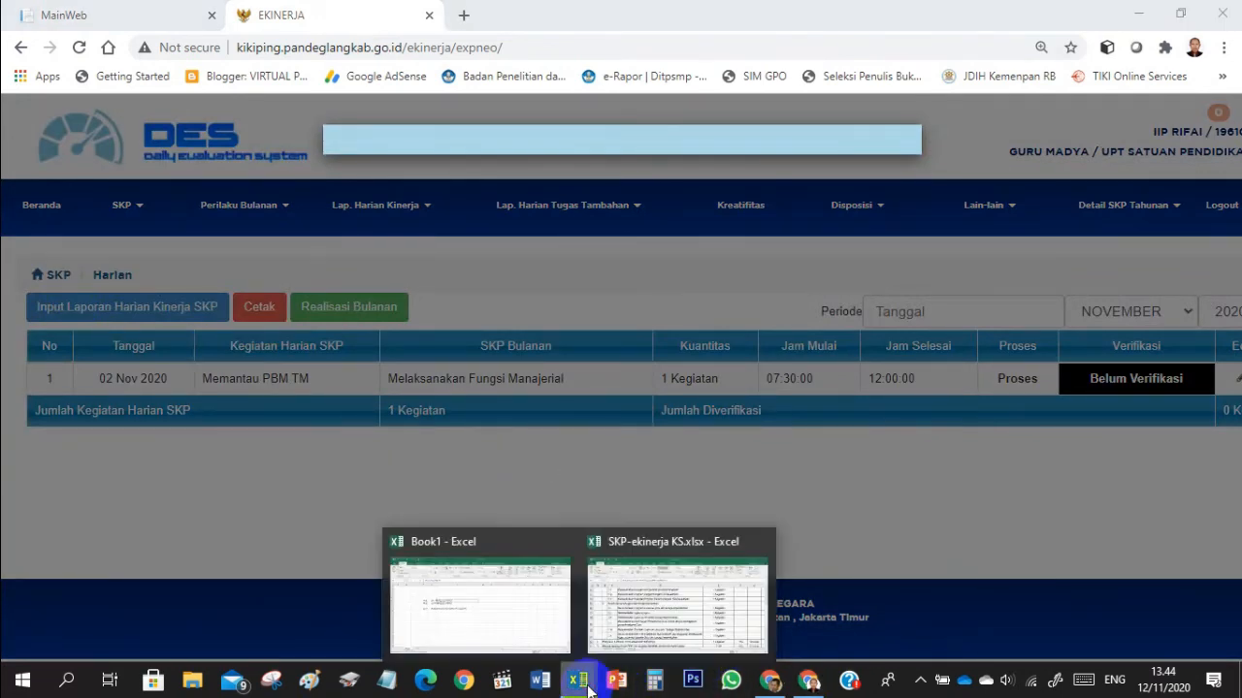
{"action": "left_click", "coordinate": [444, 624]}
{"action": "left_click", "coordinate": [419, 355]}
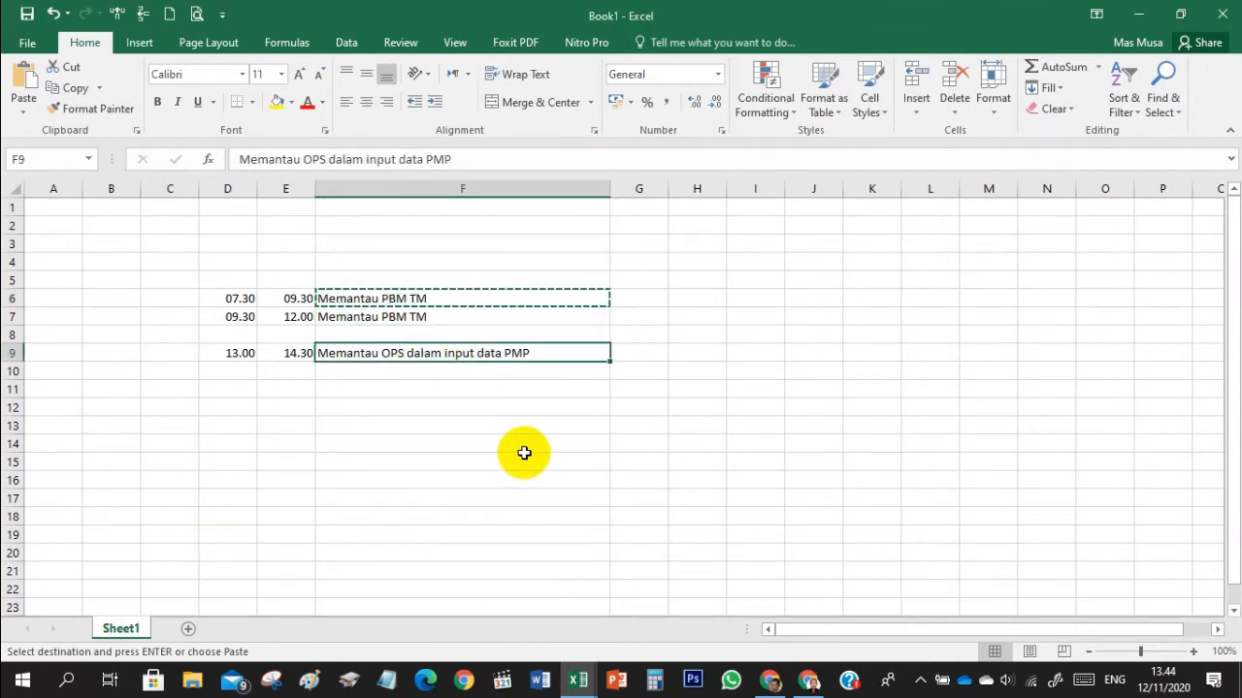
{"action": "key", "text": "ctrl+c"}
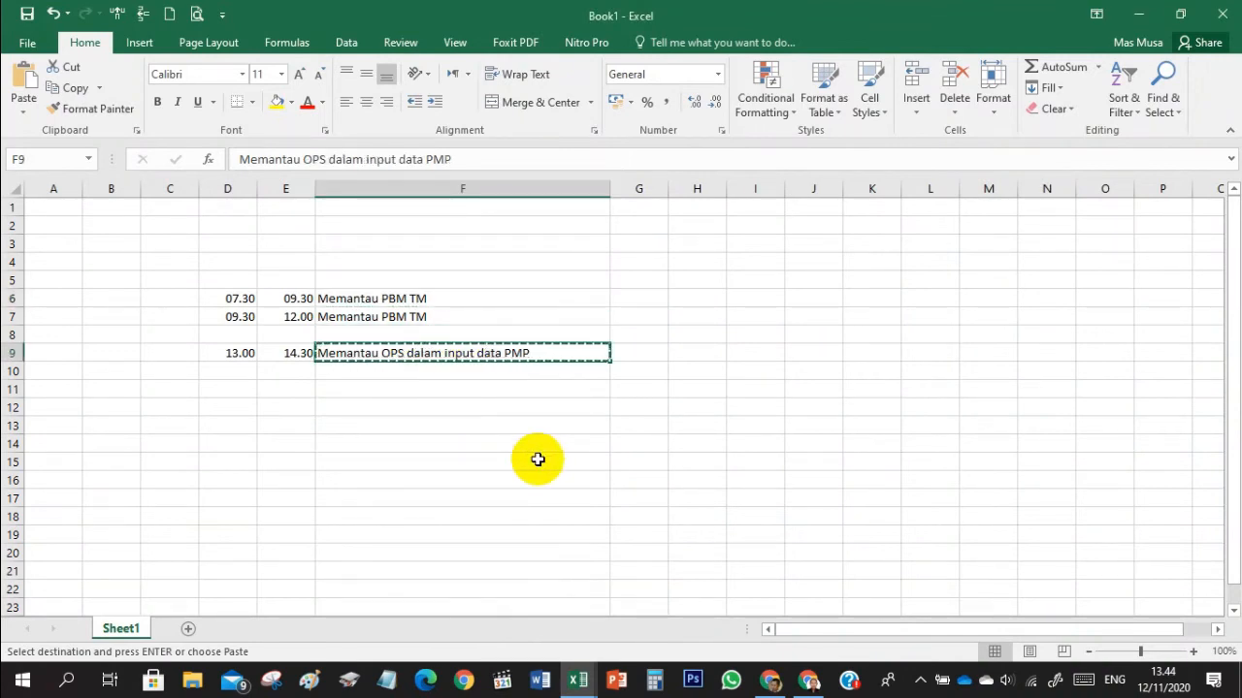
{"action": "left_click", "coordinate": [538, 459]}
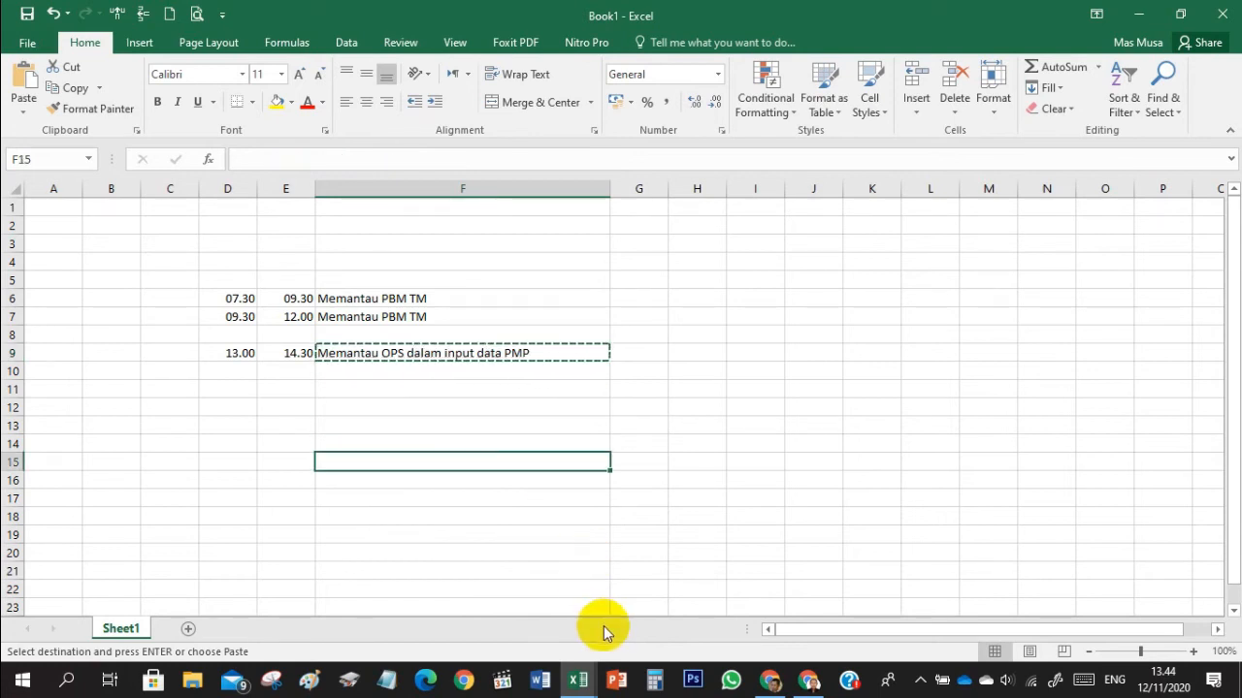
{"action": "mouse_move", "coordinate": [583, 678]}
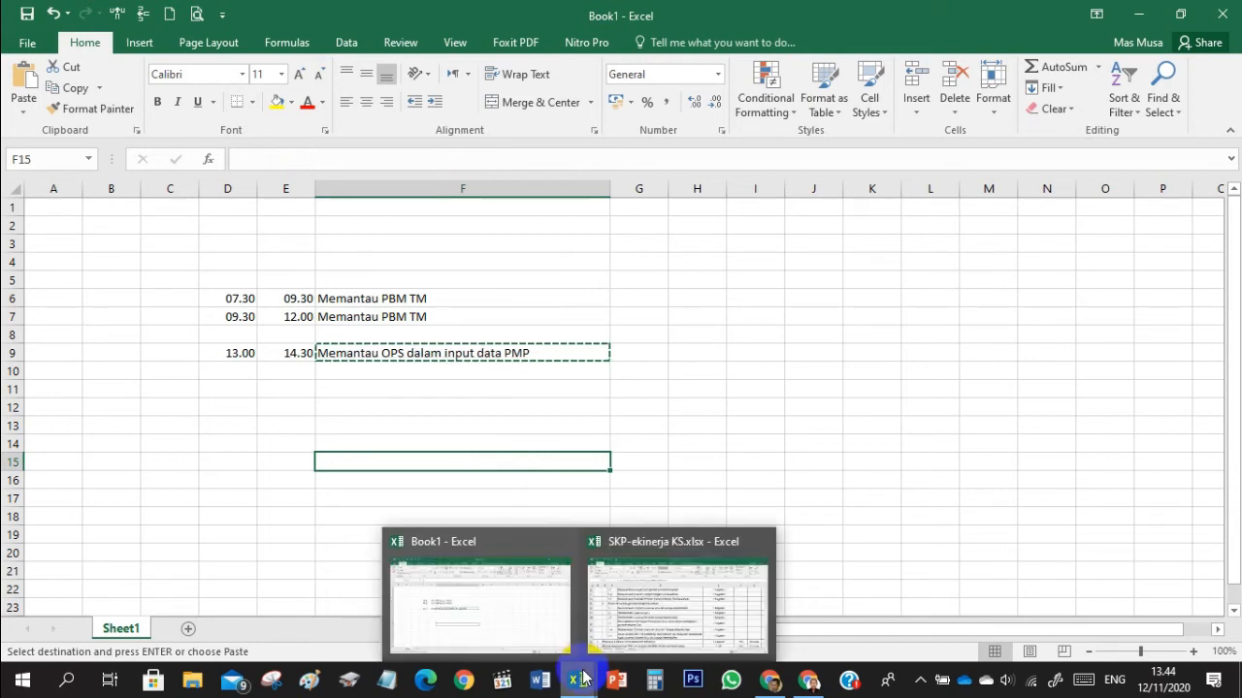
{"action": "left_click", "coordinate": [638, 431]}
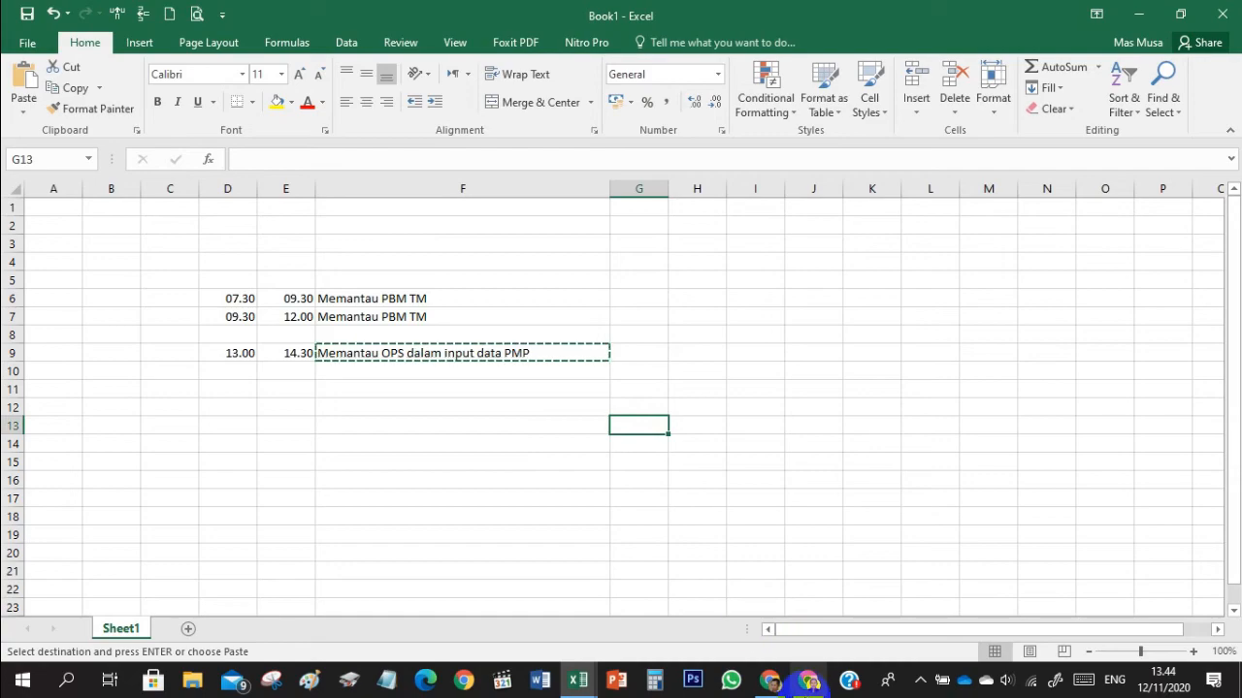
{"action": "left_click", "coordinate": [808, 679]}
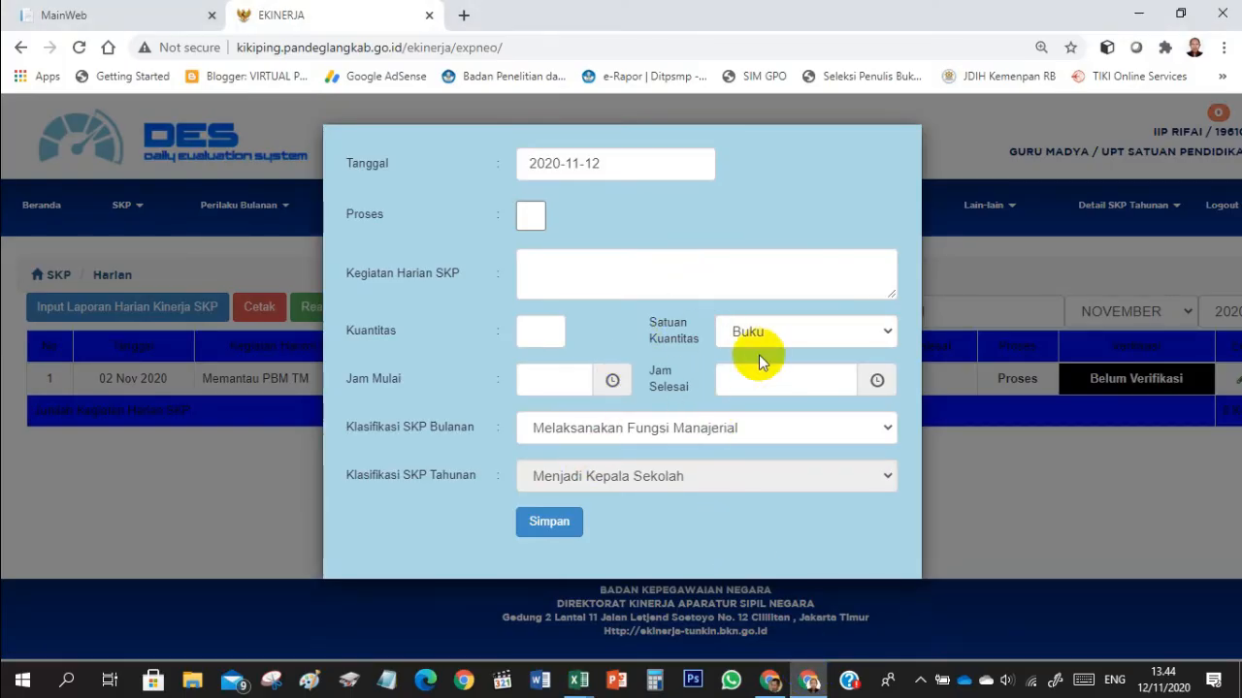
{"action": "left_click", "coordinate": [623, 257]}
{"action": "key", "text": "ctrl+v"}
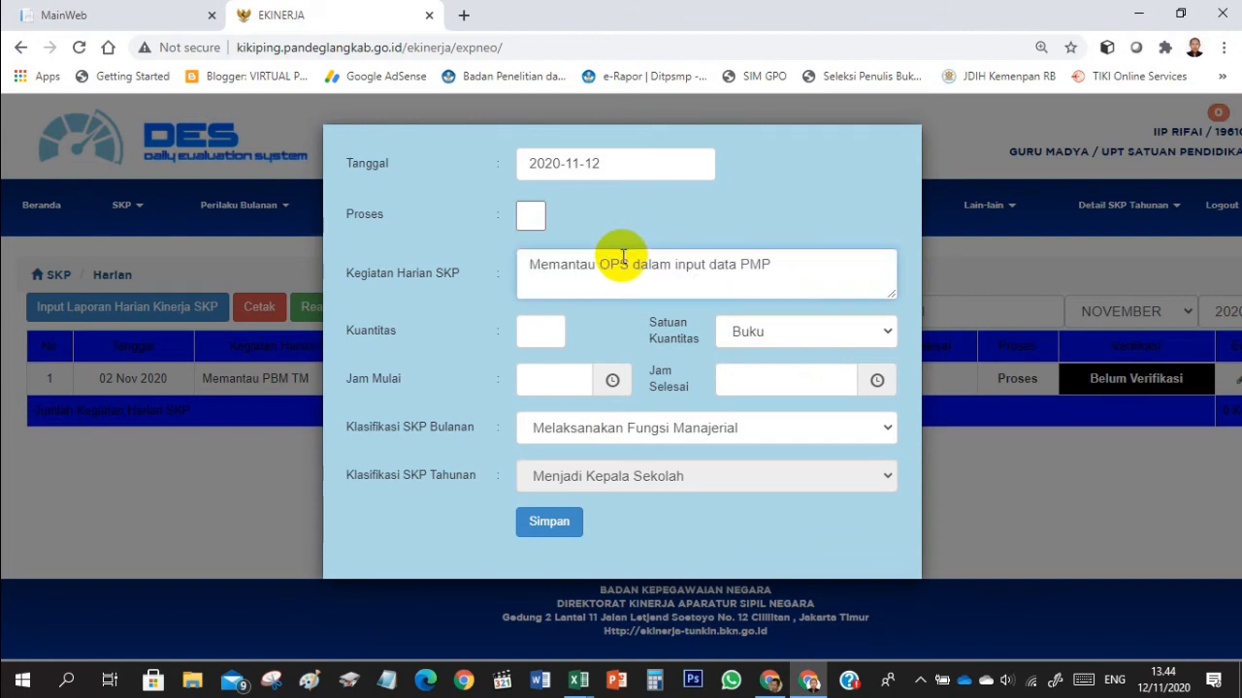
- Mark the "Memantau OPS dalam input data PMP" activity as Proses and set its quantity to 1 with the unit Kegiatan
{"action": "left_click", "coordinate": [525, 222]}
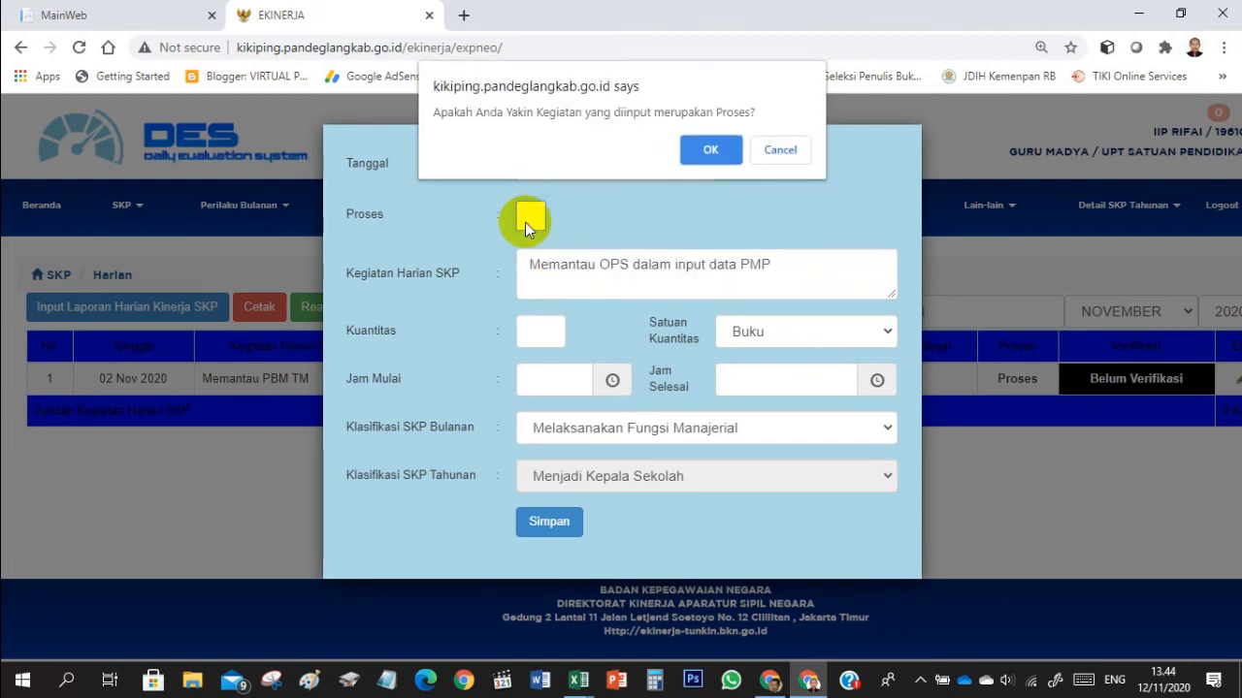
{"action": "left_click", "coordinate": [708, 148]}
{"action": "left_click", "coordinate": [549, 342]}
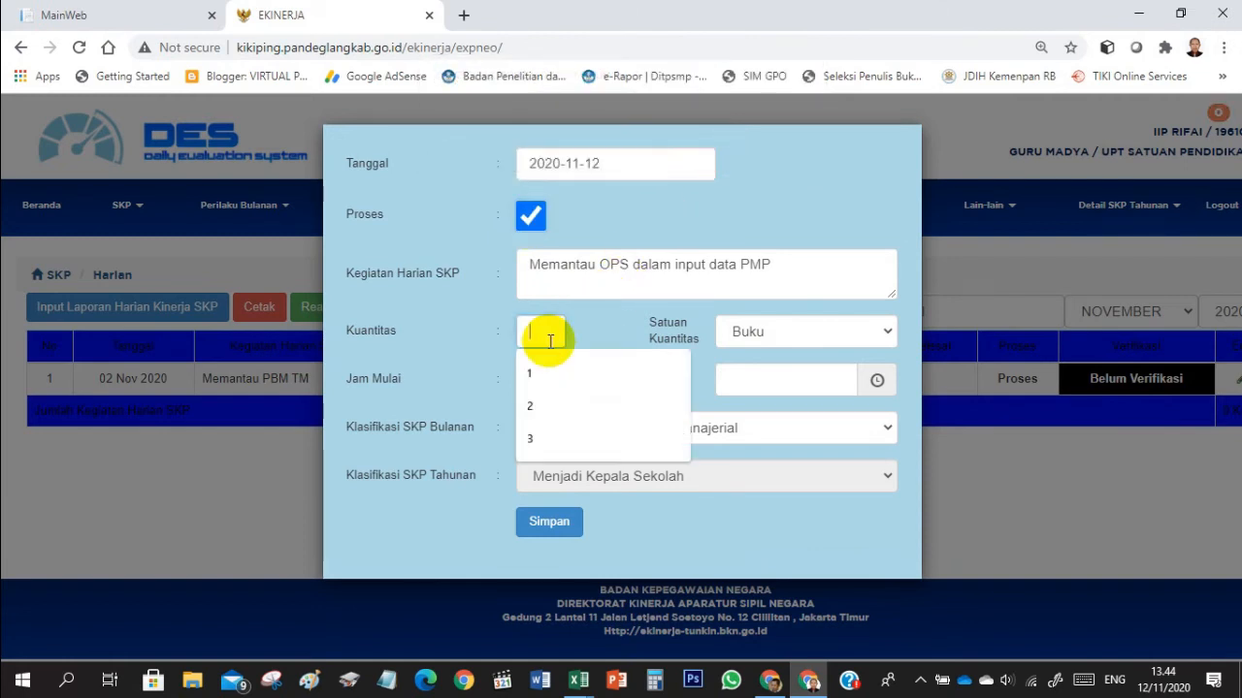
{"action": "left_click", "coordinate": [546, 368]}
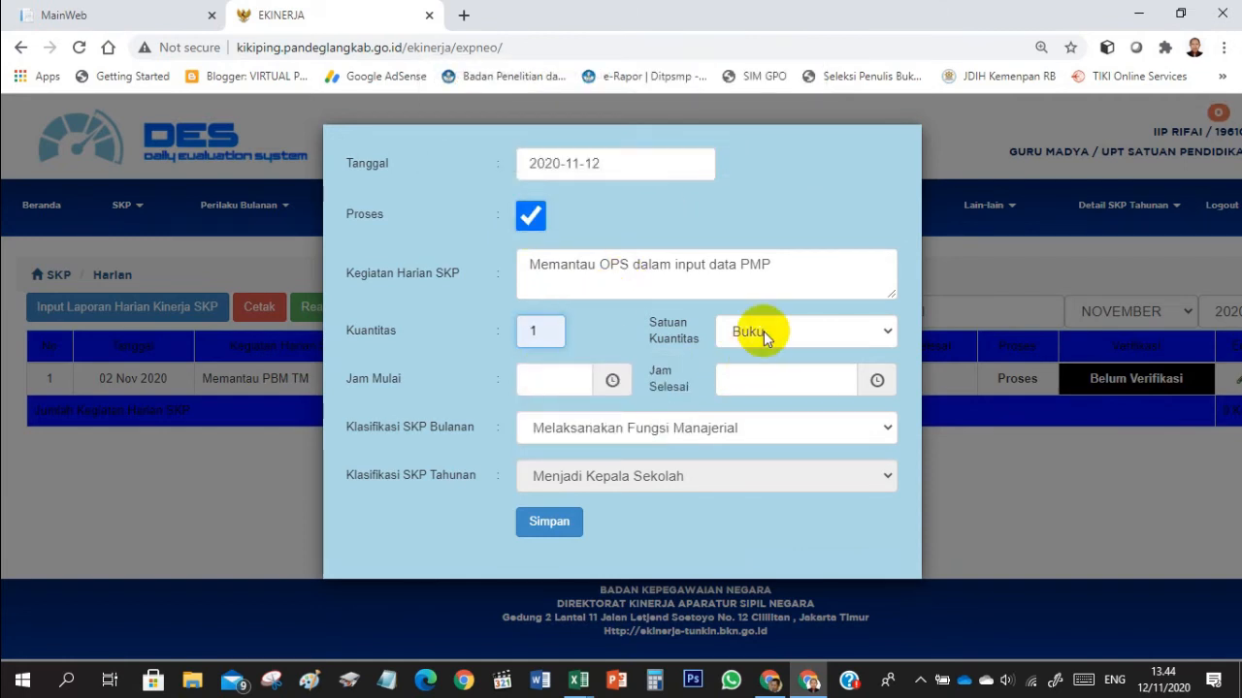
{"action": "left_click", "coordinate": [764, 332]}
{"action": "type", "text": "keg"}
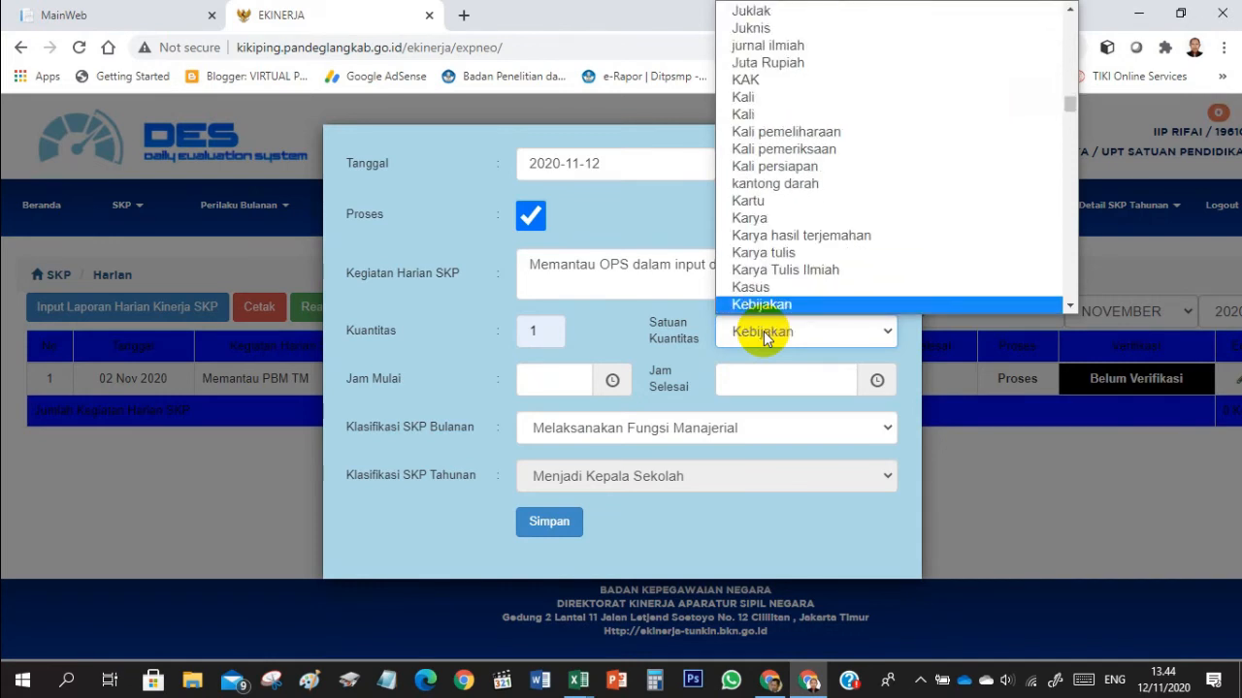
{"action": "key", "text": "Return"}
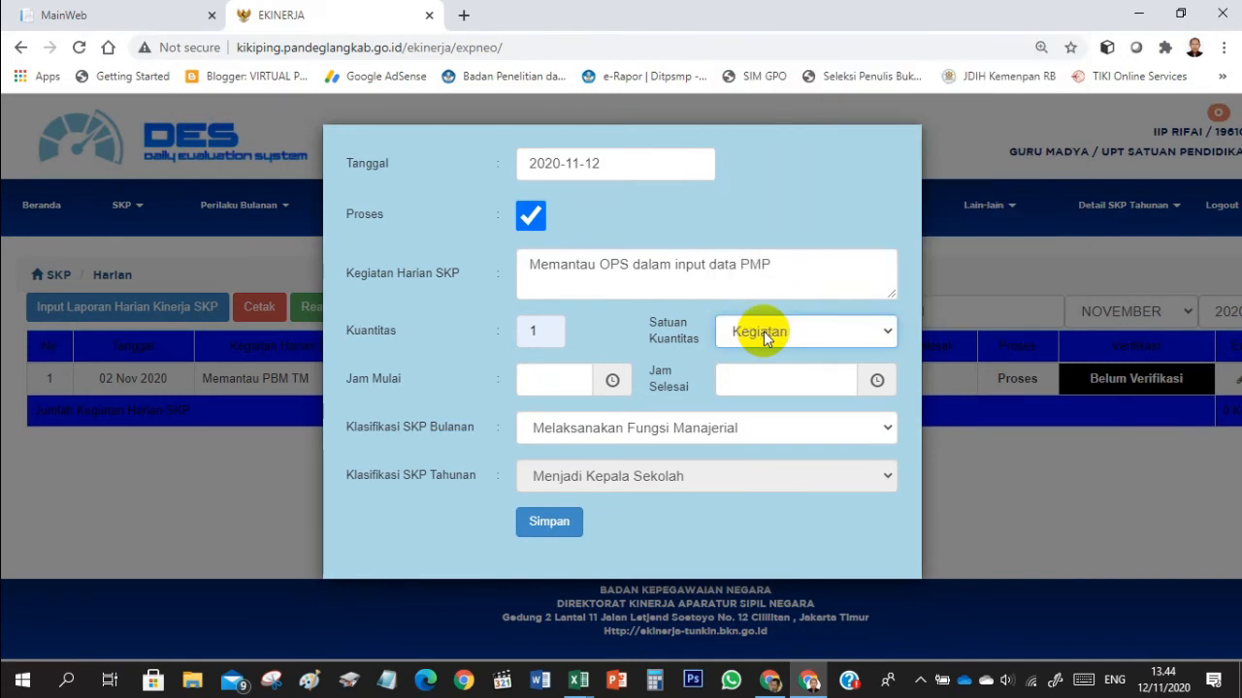
- Set the start time to 13:00 and end time to 14:30 for "Memantau OPS dalam input data PMP" and save the report
{"action": "left_click", "coordinate": [545, 384]}
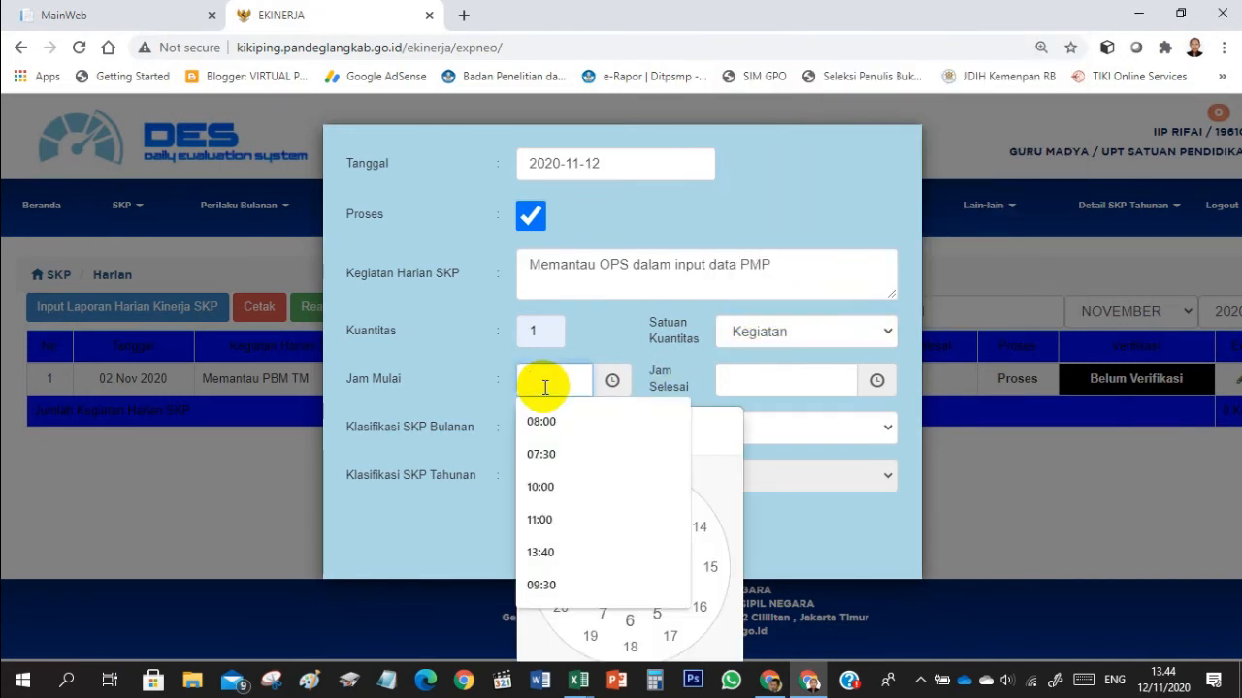
{"action": "left_click", "coordinate": [738, 487]}
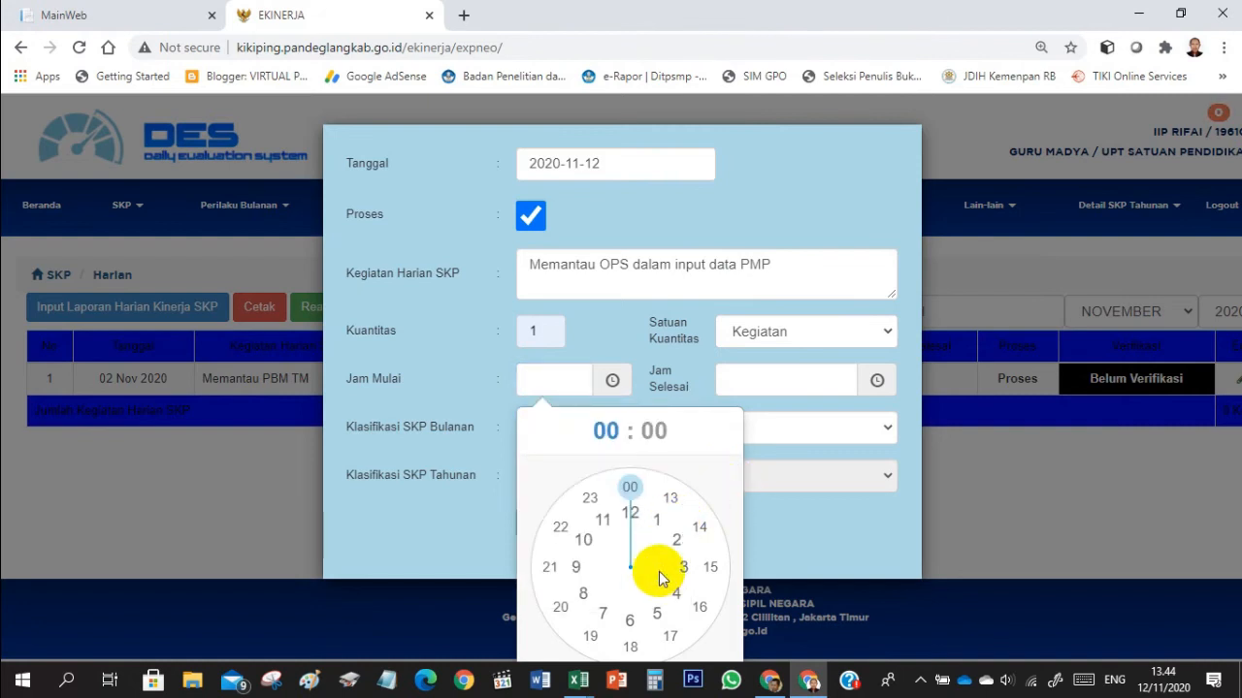
{"action": "left_click", "coordinate": [671, 498]}
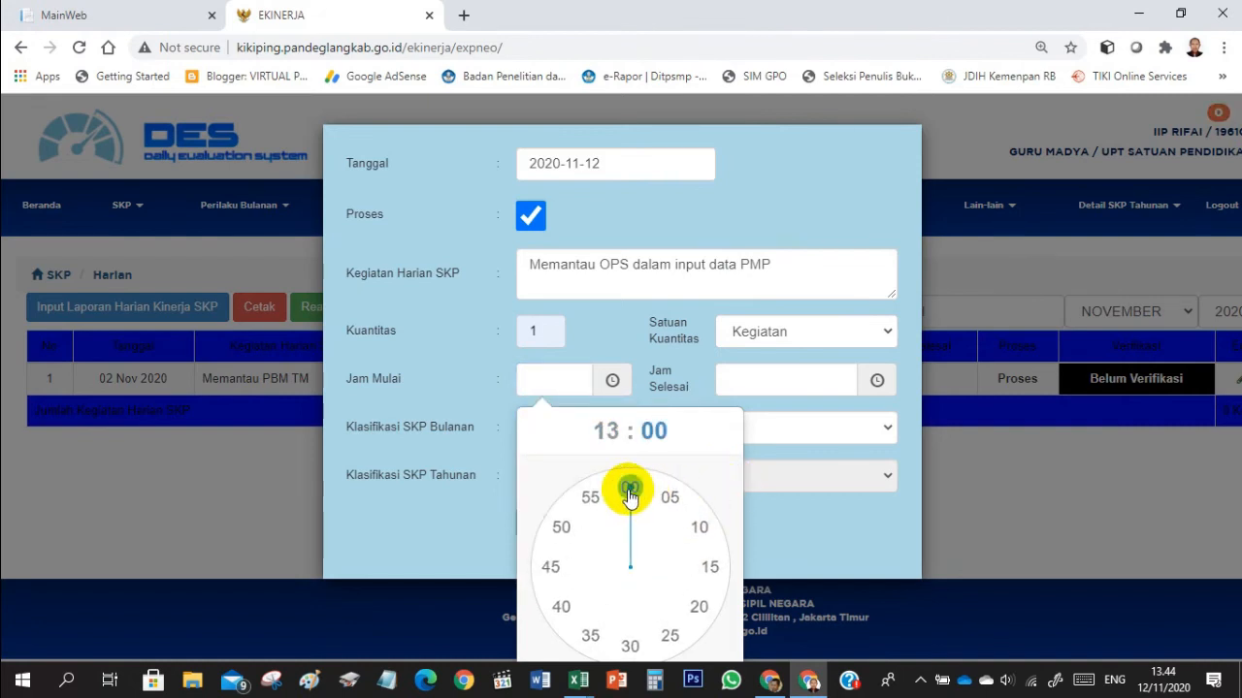
{"action": "left_click", "coordinate": [630, 494]}
{"action": "left_click", "coordinate": [745, 394]}
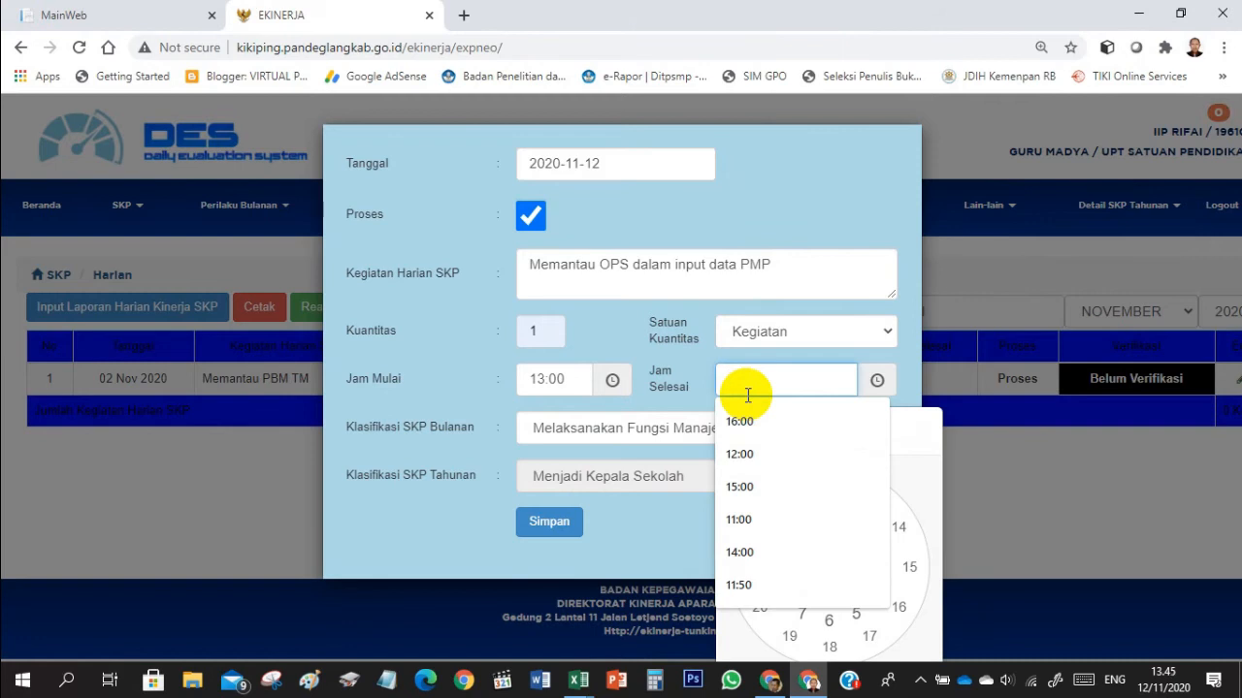
{"action": "left_click", "coordinate": [923, 474]}
{"action": "left_click", "coordinate": [894, 528]}
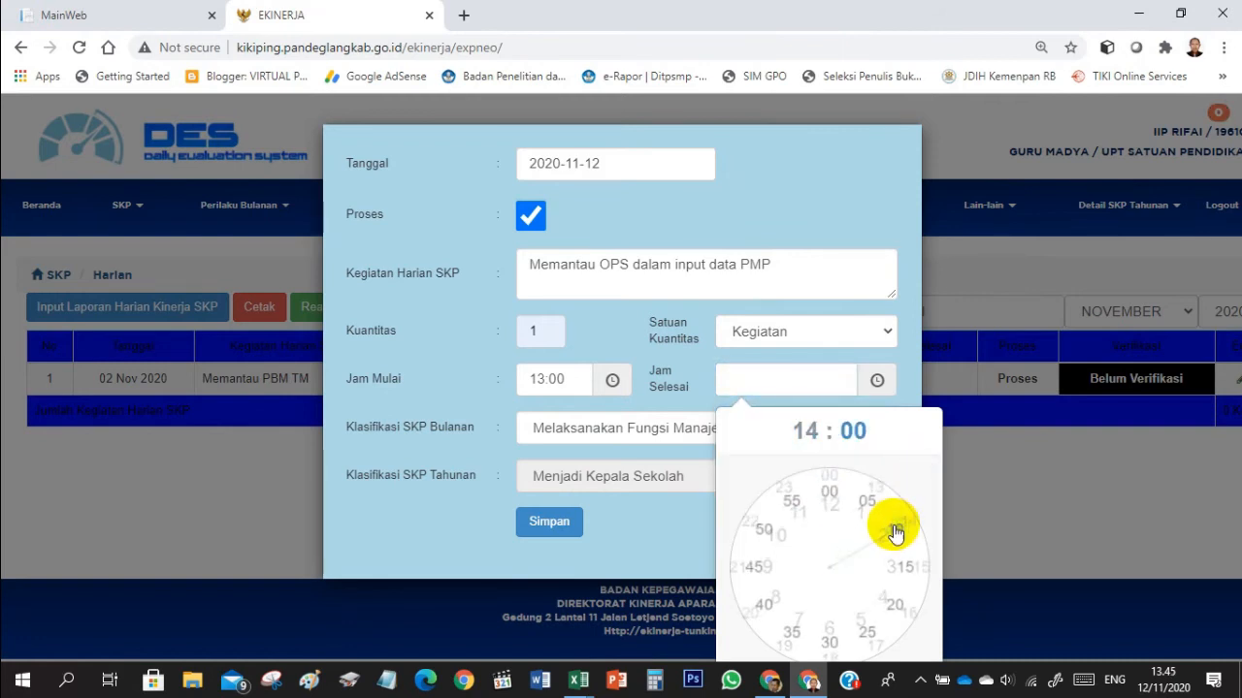
{"action": "left_click", "coordinate": [832, 646]}
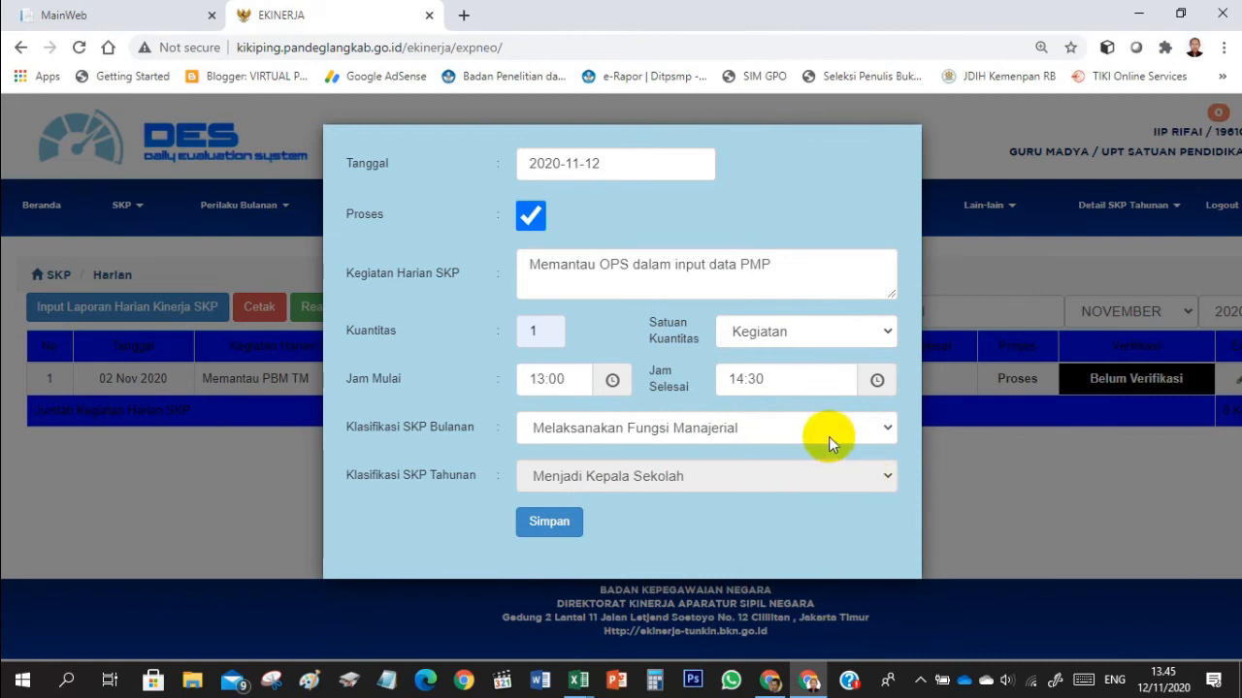
{"action": "left_click", "coordinate": [565, 529]}
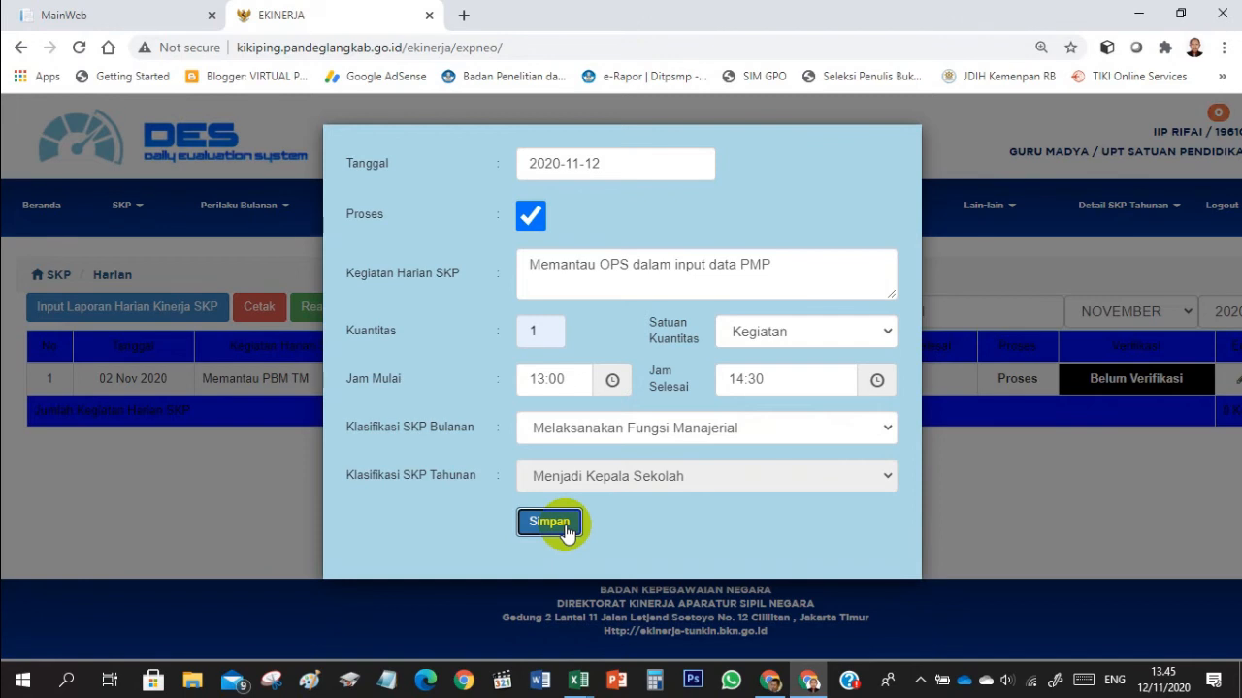
{"action": "left_click", "coordinate": [782, 149]}
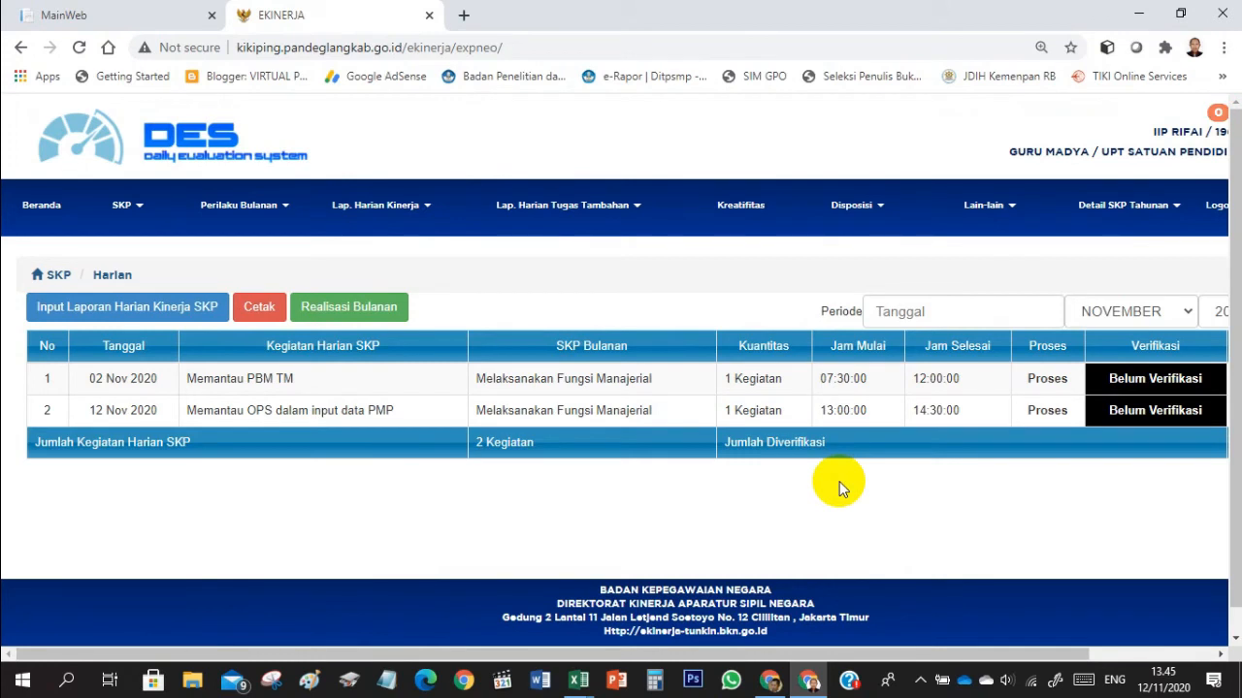
- Open the 02 Nov 2020 report for editing and replace its Kegiatan Harian SKP text with "Supervisi Kelas 8"
{"action": "key", "text": "ctrl+plus"}
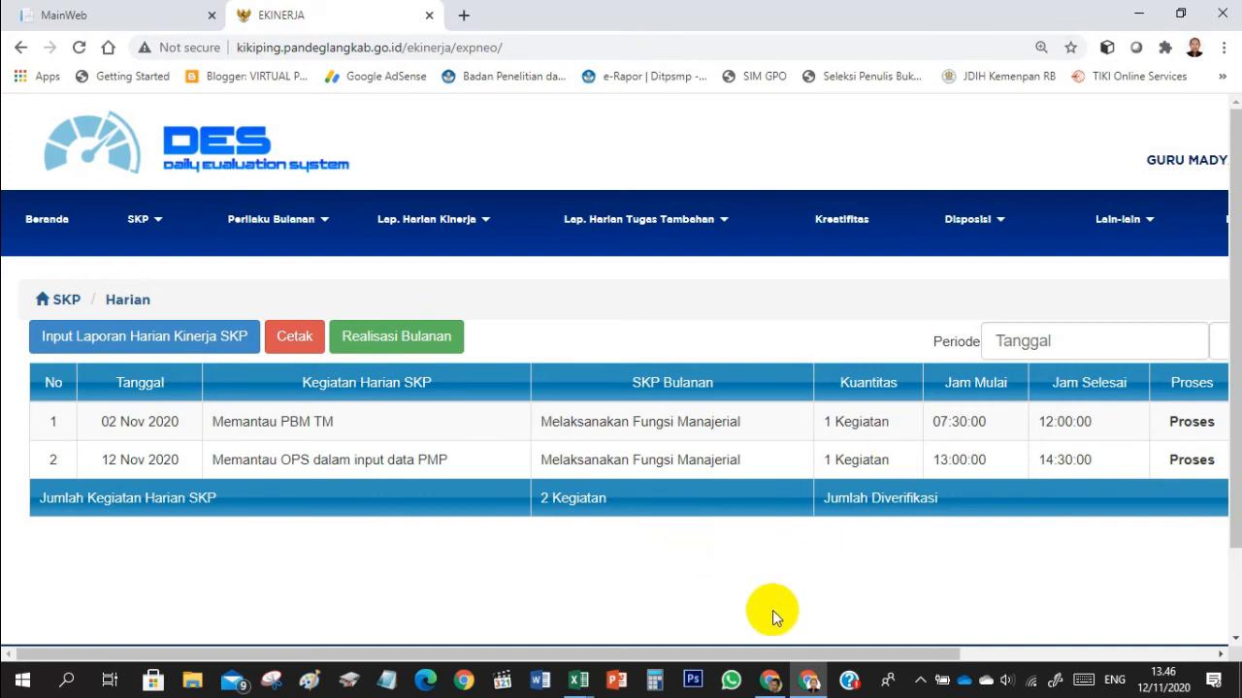
{"action": "left_click_drag", "start_coordinate": [748, 657], "coordinate": [1056, 626]}
{"action": "left_click", "coordinate": [1093, 421]}
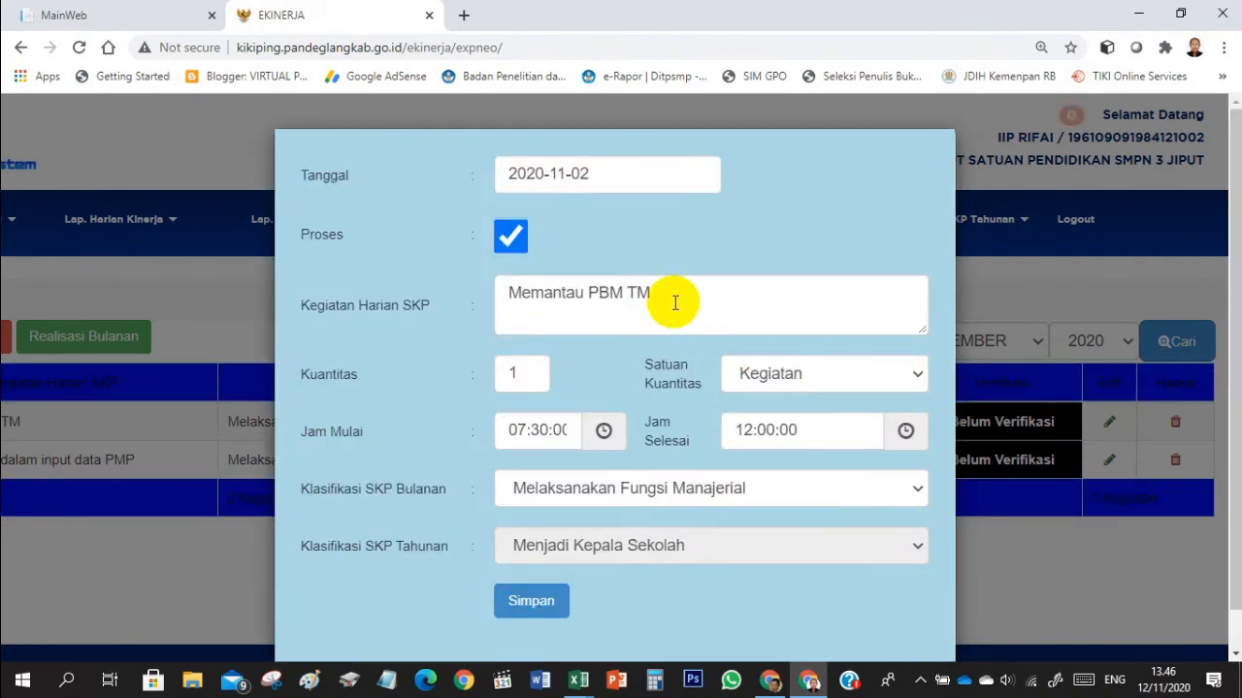
{"action": "left_click", "coordinate": [676, 303]}
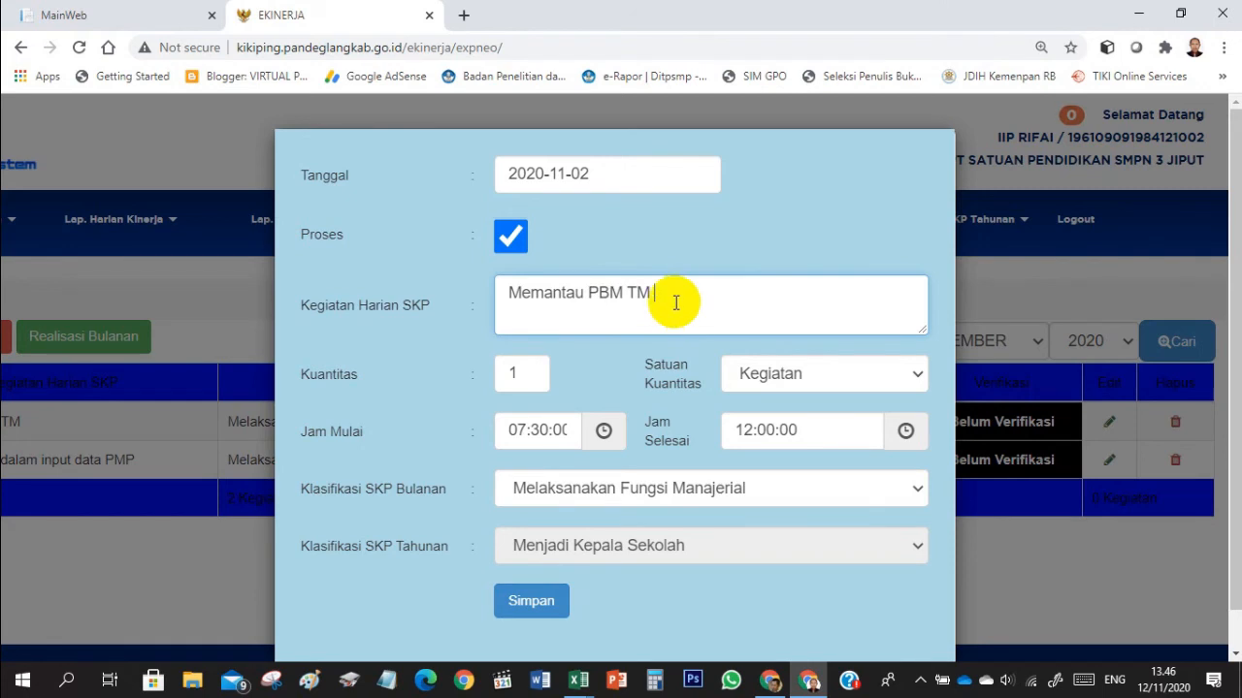
{"action": "left_click_drag", "start_coordinate": [664, 296], "coordinate": [507, 302]}
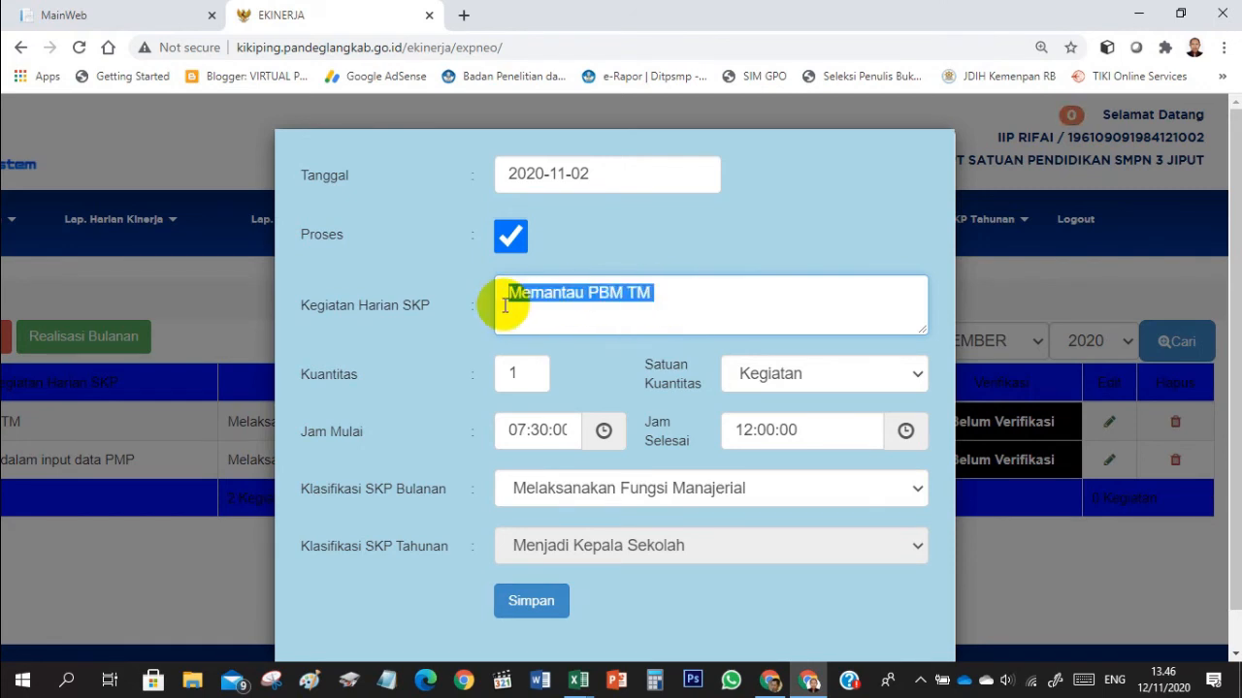
{"action": "type", "text": "Supervisi Kelas 8"}
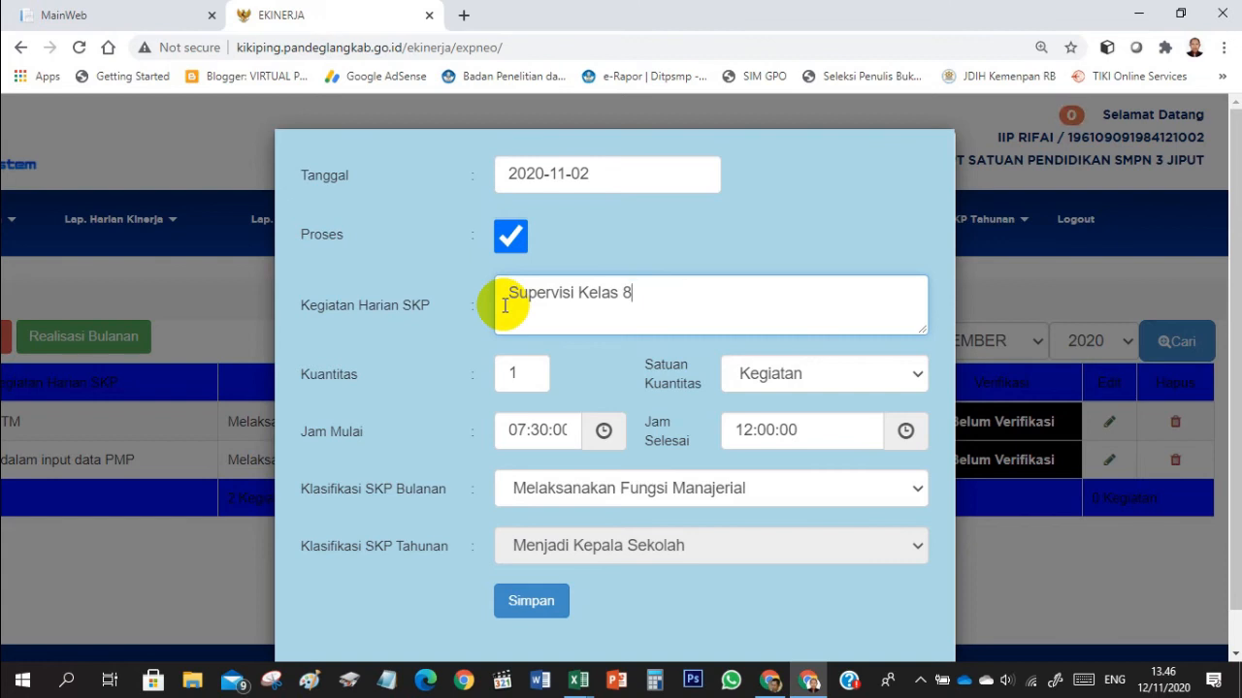
- Insert "terhadap guru dalam PBM" before "Kelas 8" so the activity reads "Supervisi terhadap guru dalam PBM Kelas 8"
{"action": "left_click", "coordinate": [580, 292]}
{"action": "type", "text": "Pembelajar"}
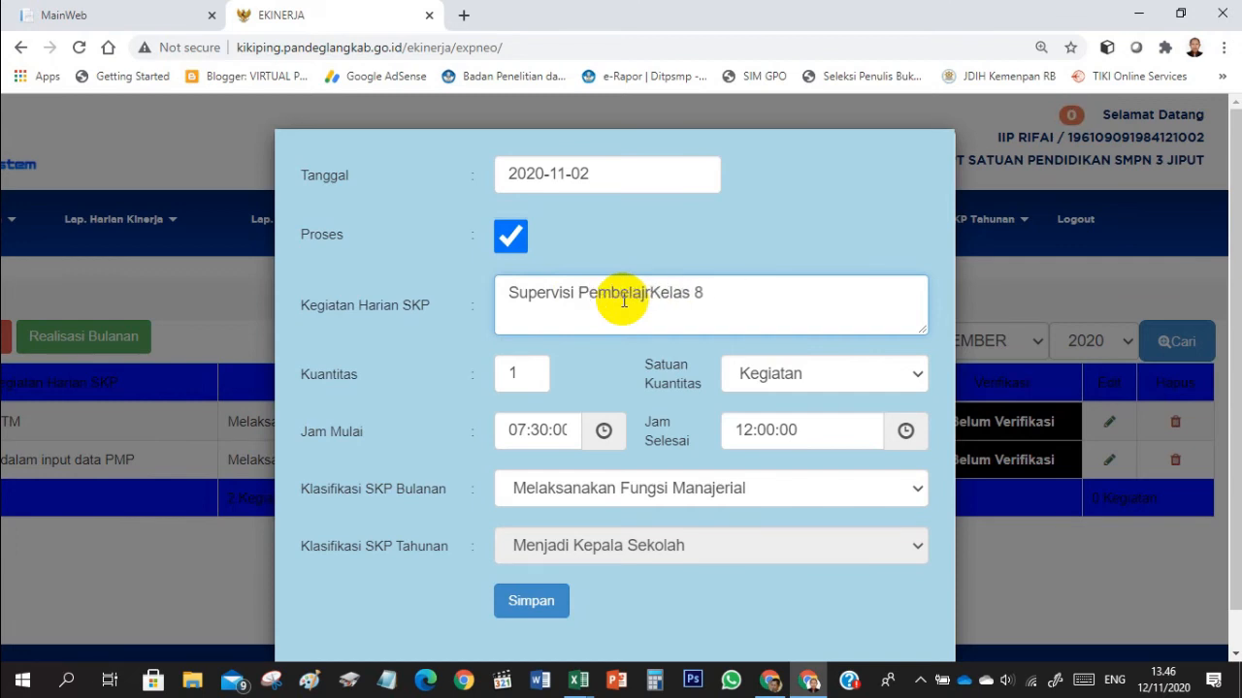
{"action": "key", "text": "BackSpace"}
{"action": "key", "text": "BackSpace"}
{"action": "key", "text": "BackSpace"}
{"action": "key", "text": "BackSpace"}
{"action": "key", "text": "BackSpace"}
{"action": "key", "text": "BackSpace"}
{"action": "key", "text": "BackSpace"}
{"action": "key", "text": "BackSpace"}
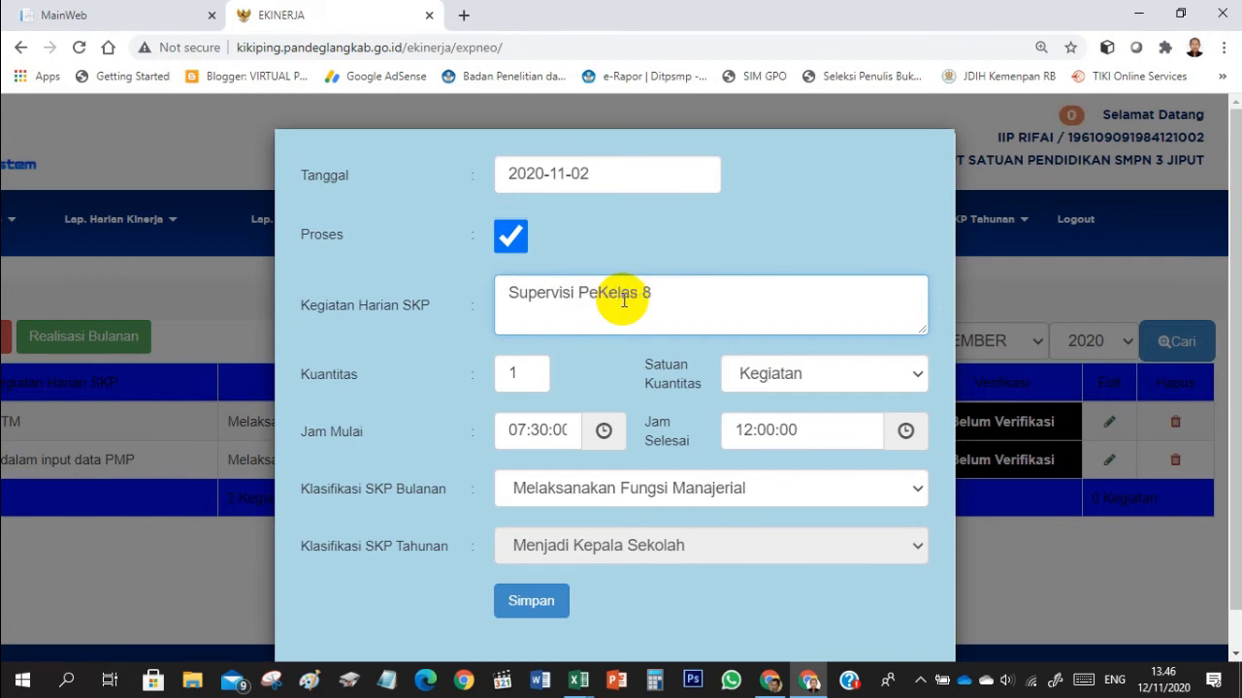
{"action": "type", "text": "terhada"}
{"action": "type", "text": "p guru "}
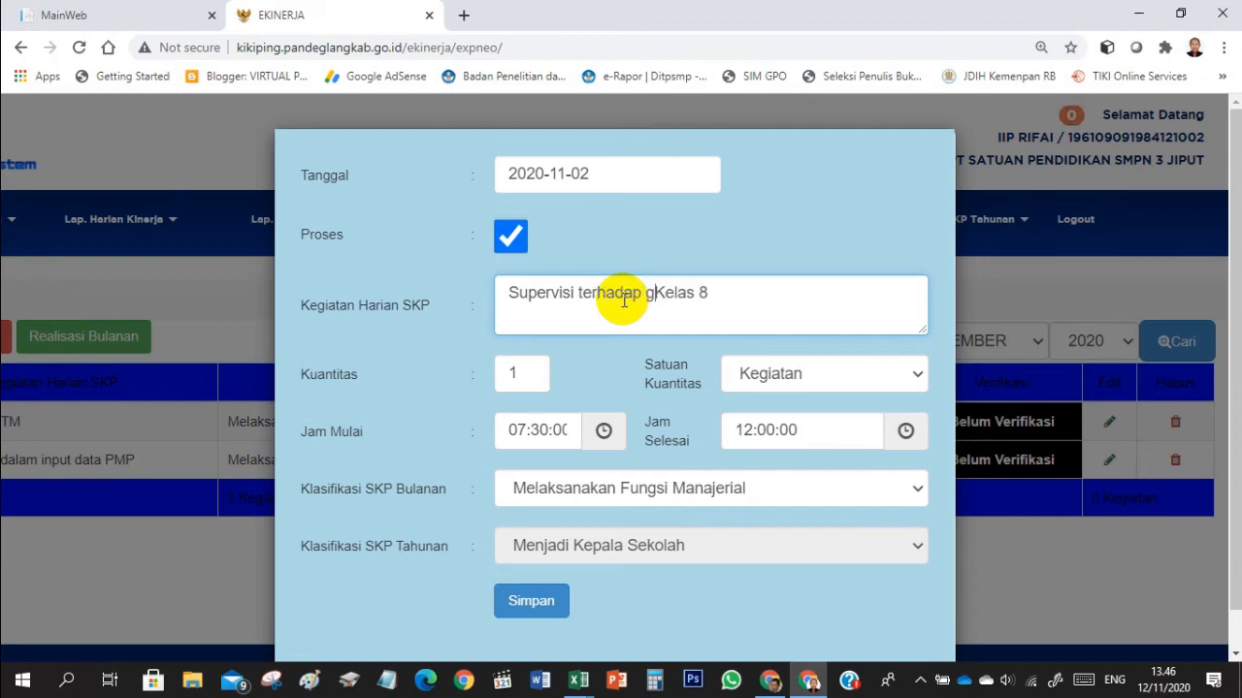
{"action": "type", "text": "dalam PBM"}
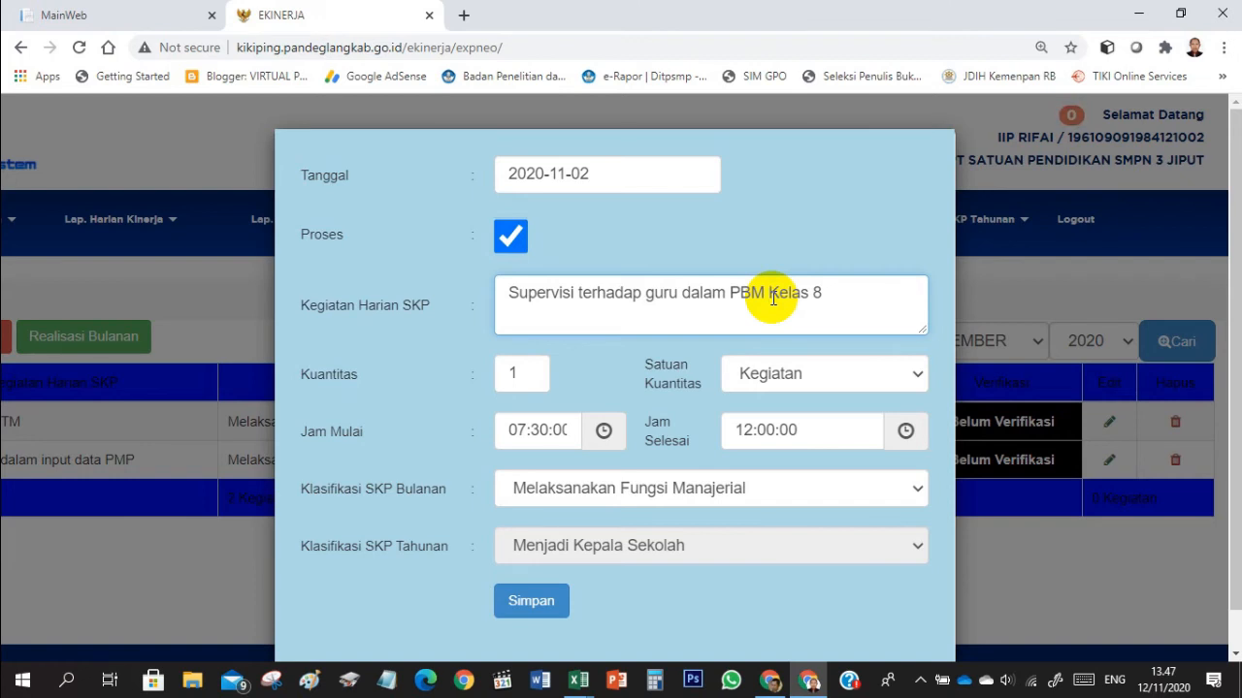
- Classify the supervision activity as monthly SKP "Melaksanakan Fungsi Supervisi kepada guru dan tenaga kependidikan" and save the edited report
{"action": "left_click", "coordinate": [750, 485]}
{"action": "left_click", "coordinate": [715, 539]}
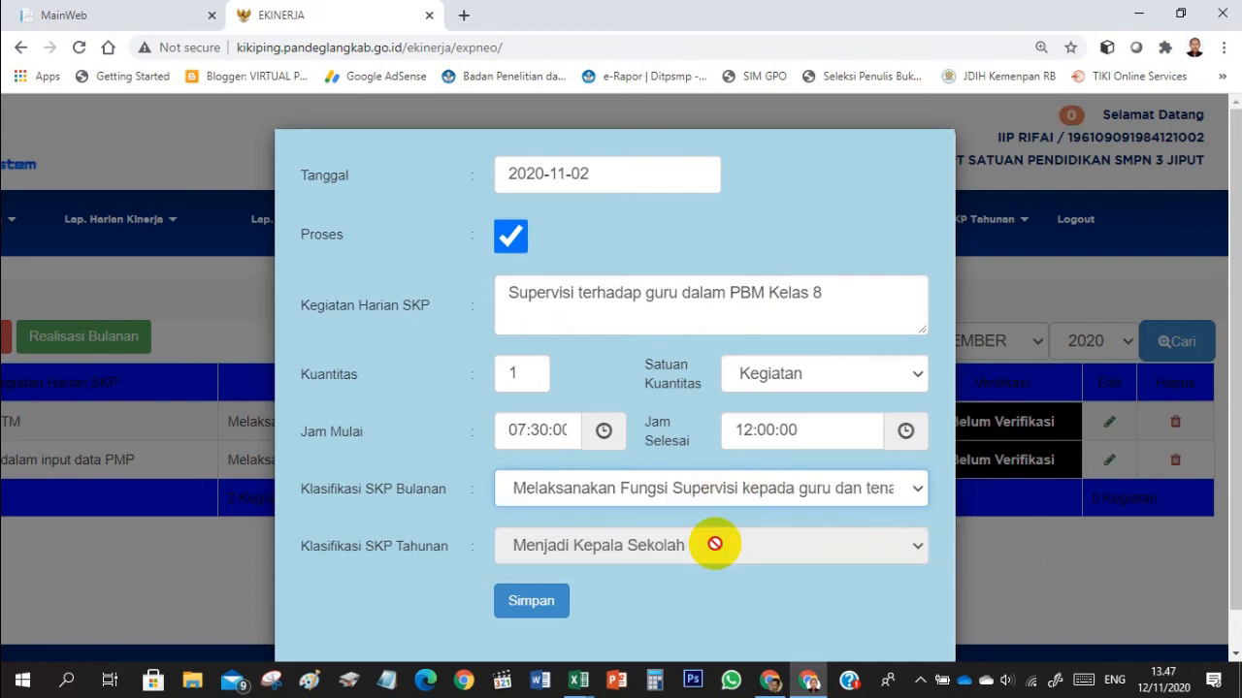
{"action": "left_click", "coordinate": [532, 601]}
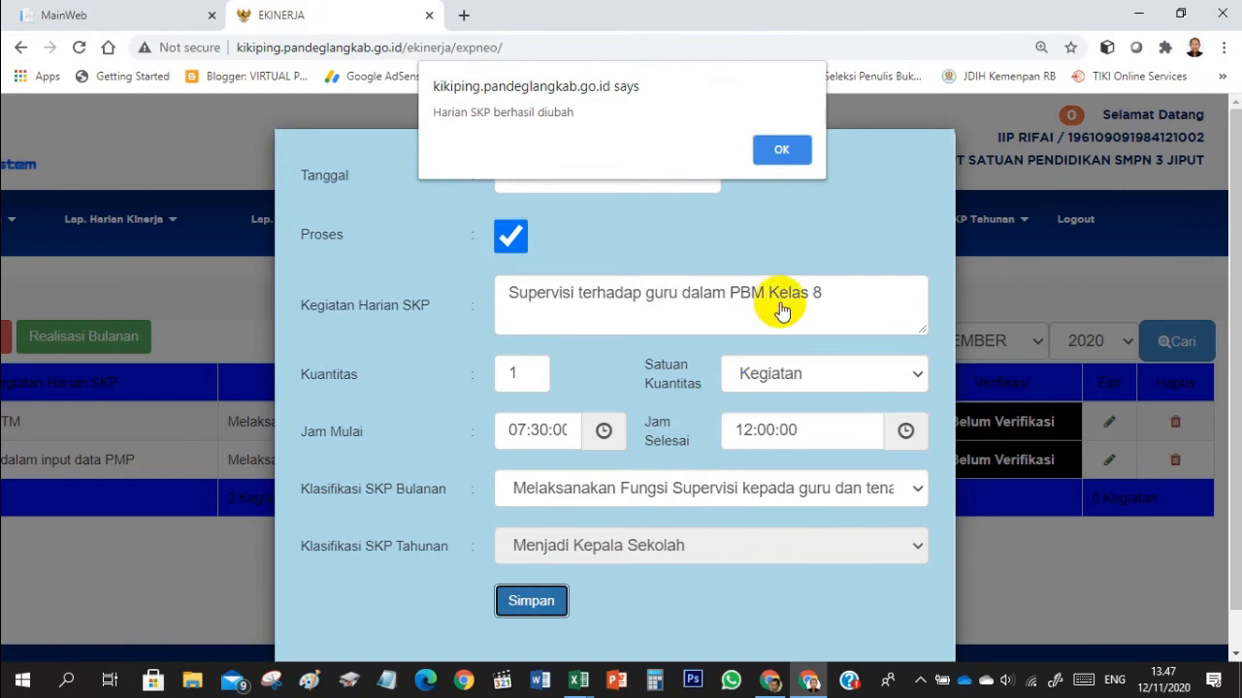
{"action": "left_click", "coordinate": [776, 155]}
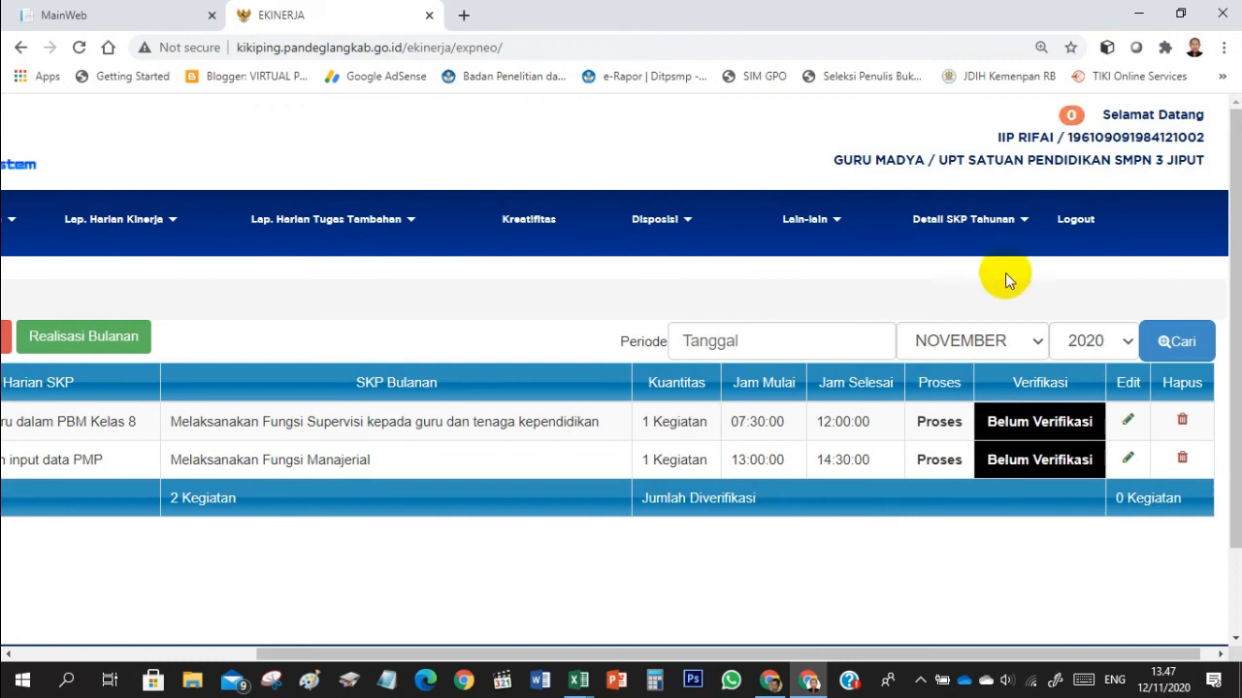
- Examine the November 2020 monthly realization from the daily SKP list, and close it
{"action": "left_click_drag", "start_coordinate": [644, 654], "coordinate": [438, 654]}
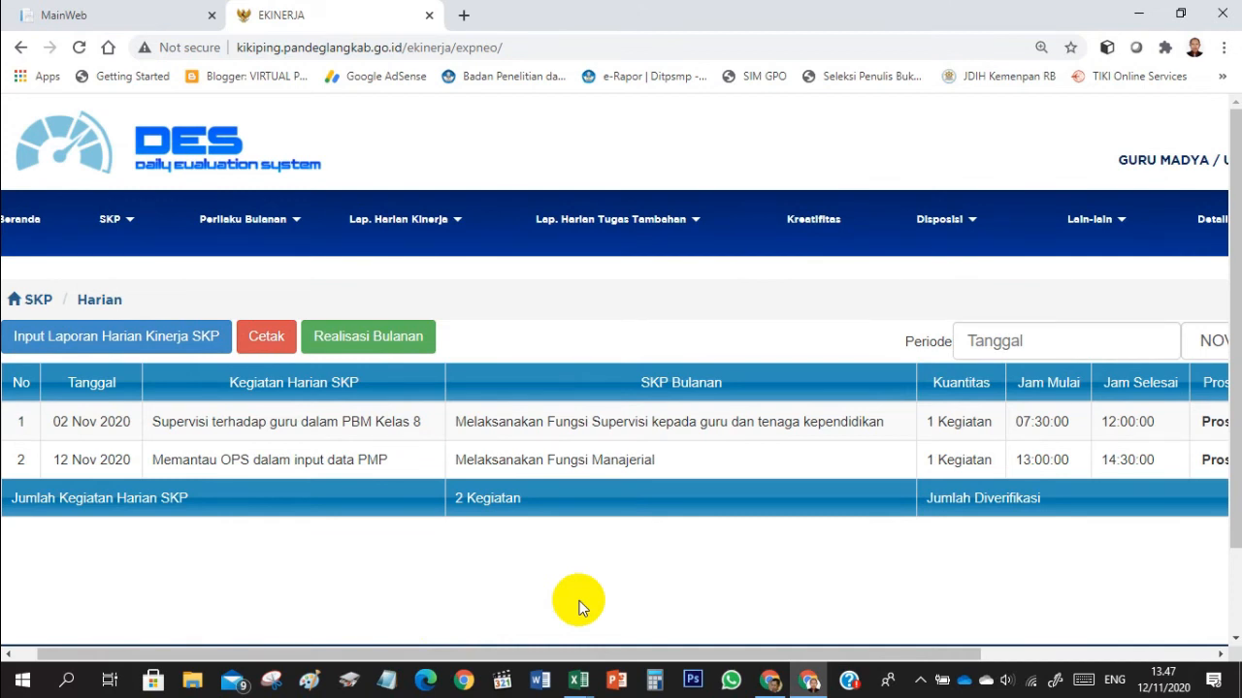
{"action": "left_click", "coordinate": [384, 353]}
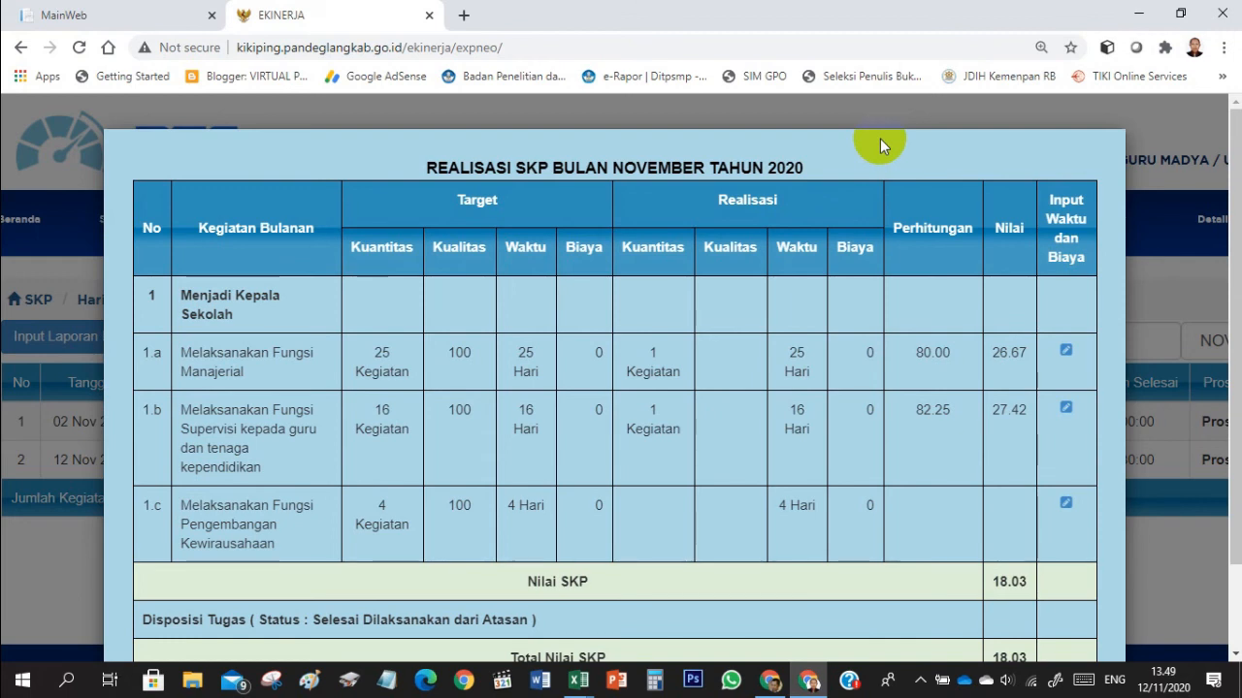
{"action": "left_click", "coordinate": [997, 103]}
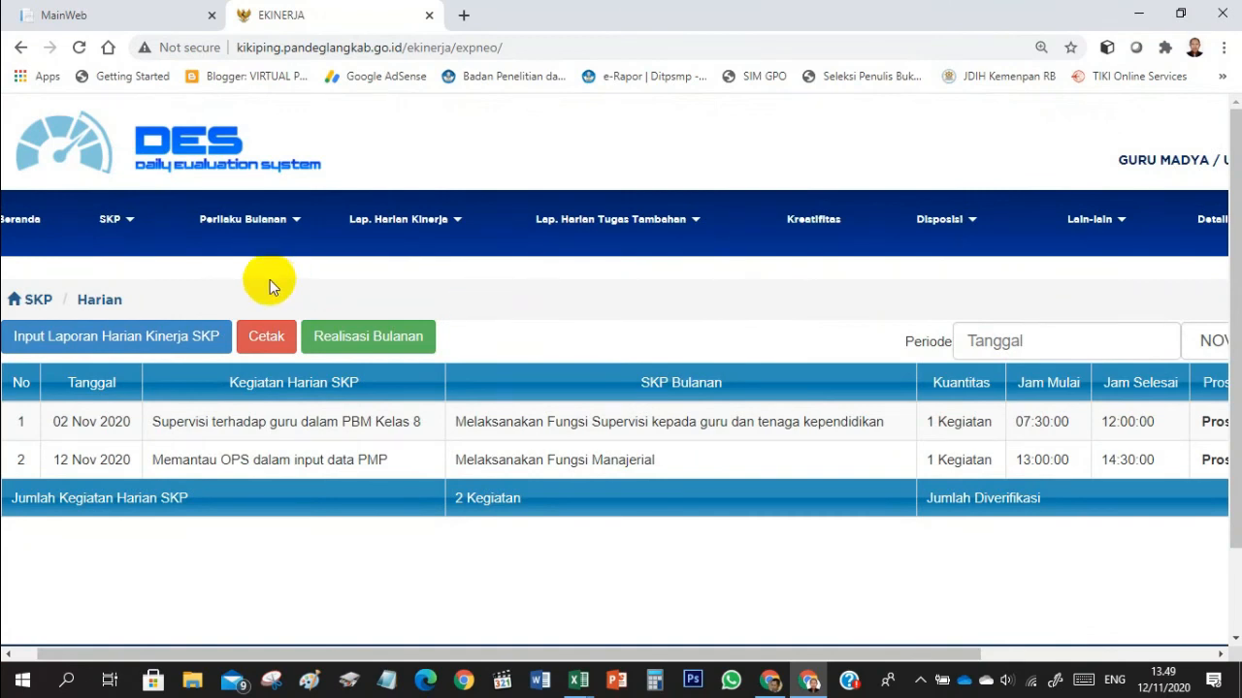
- Open the annual SKP realization for the period 02 Jan 2020 - 31 Dec 2020 and examine each activity's target, realization and achievement percentage
{"action": "left_click", "coordinate": [134, 222]}
{"action": "left_click", "coordinate": [131, 262]}
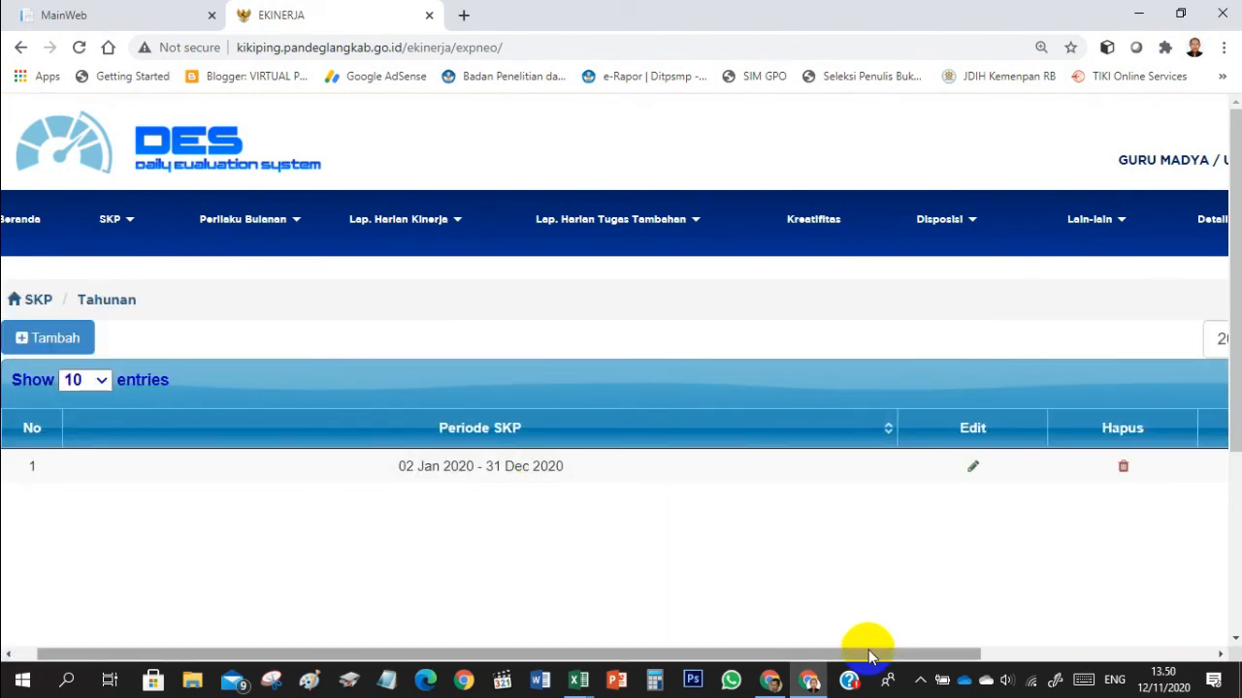
{"action": "left_click_drag", "start_coordinate": [867, 650], "coordinate": [1140, 601]}
{"action": "left_click", "coordinate": [1123, 468]}
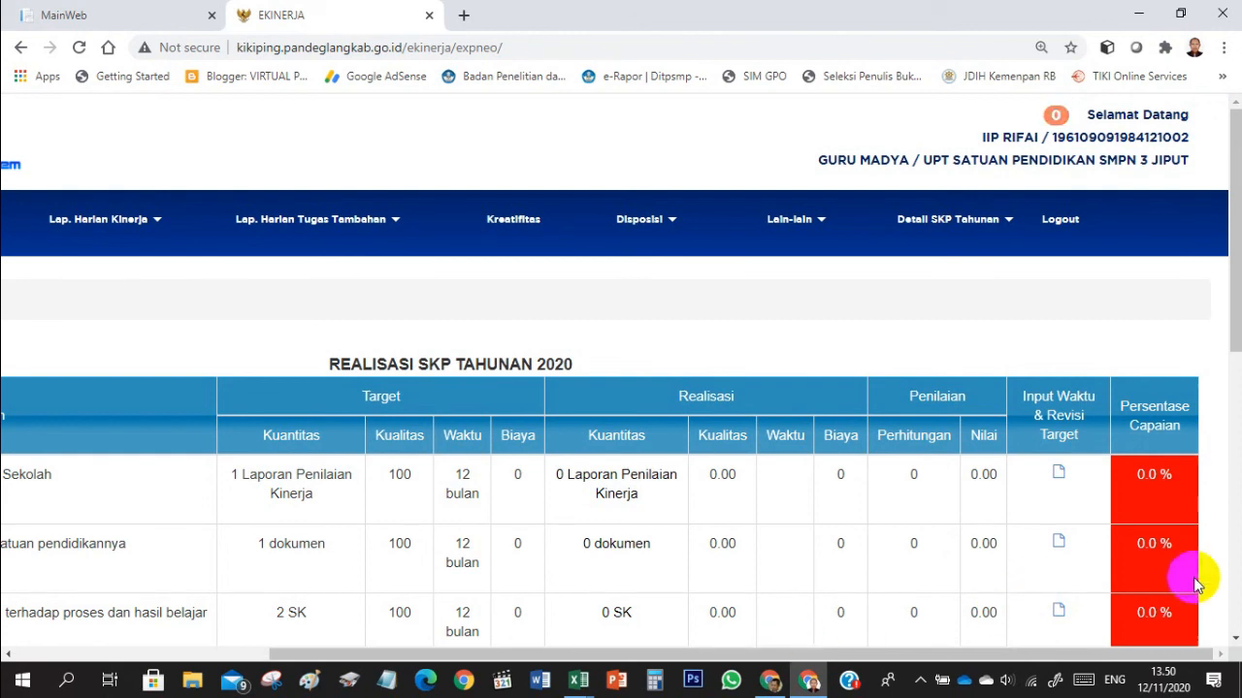
{"action": "left_click_drag", "start_coordinate": [1234, 346], "coordinate": [1234, 454]}
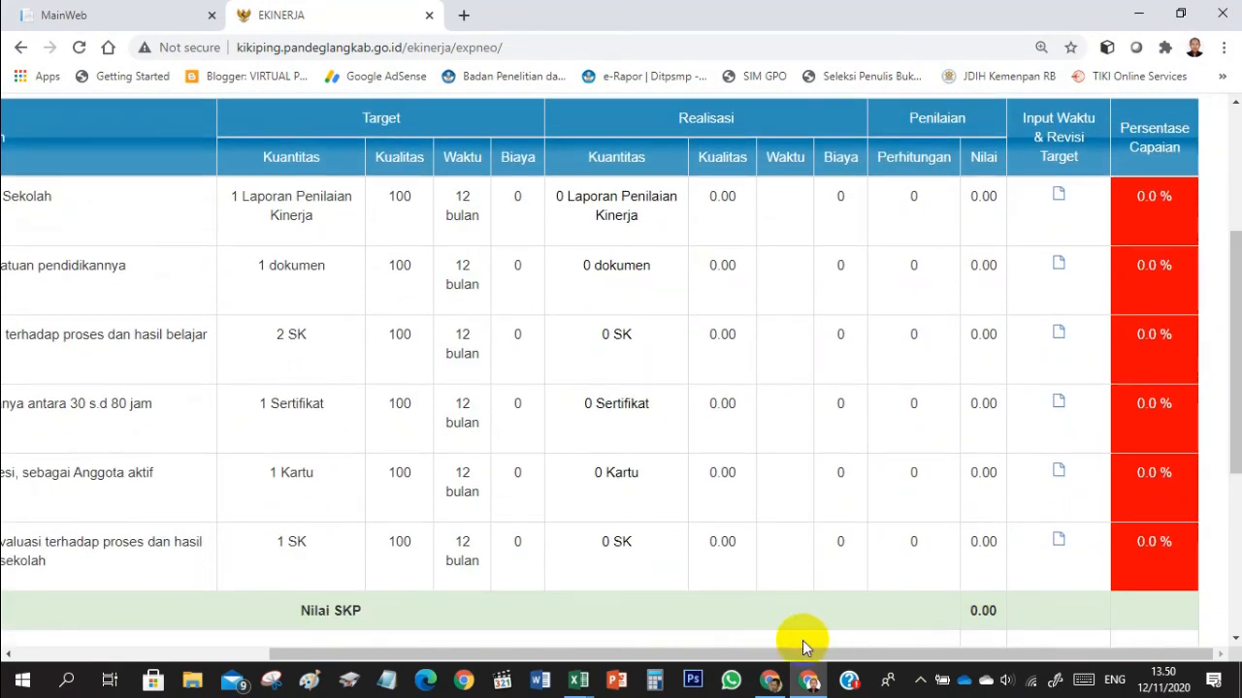
{"action": "left_click_drag", "start_coordinate": [787, 660], "coordinate": [359, 660]}
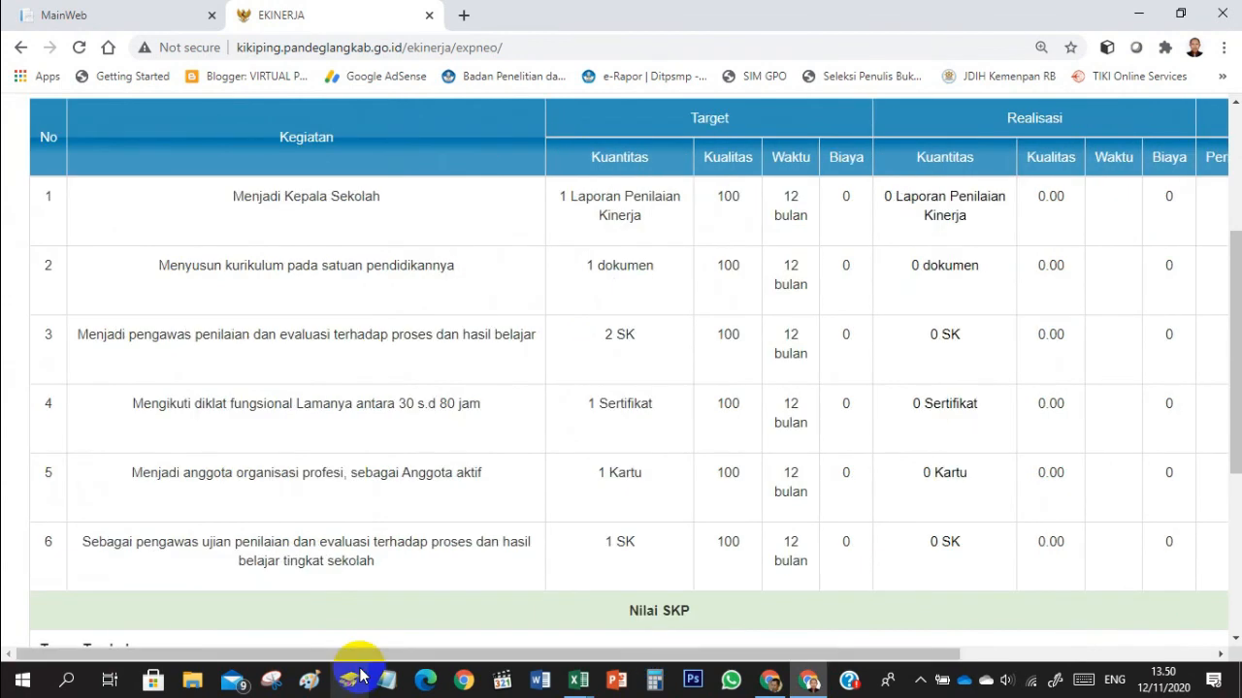
{"action": "scroll", "coordinate": [583, 570], "scroll_direction": "up", "scroll_amount": 3}
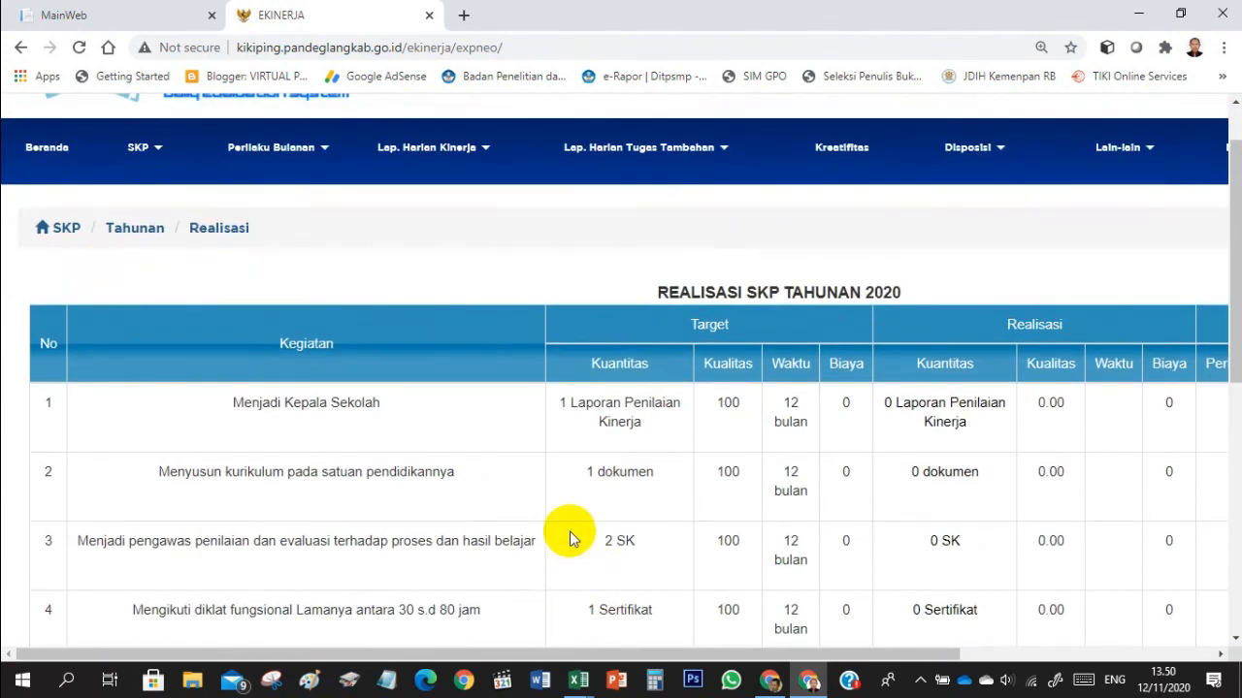
- Open the November 2020 entry's monthly SKP realization and examine its targets, realization and scores
{"action": "left_click", "coordinate": [152, 152]}
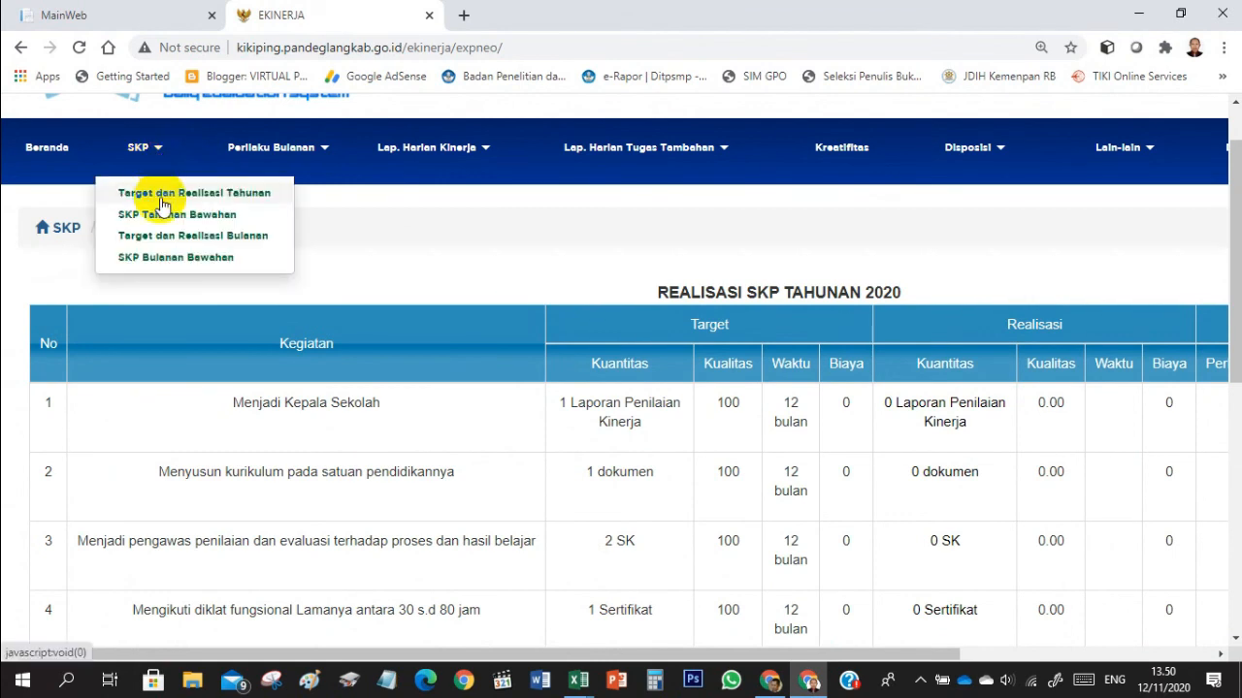
{"action": "left_click", "coordinate": [162, 238]}
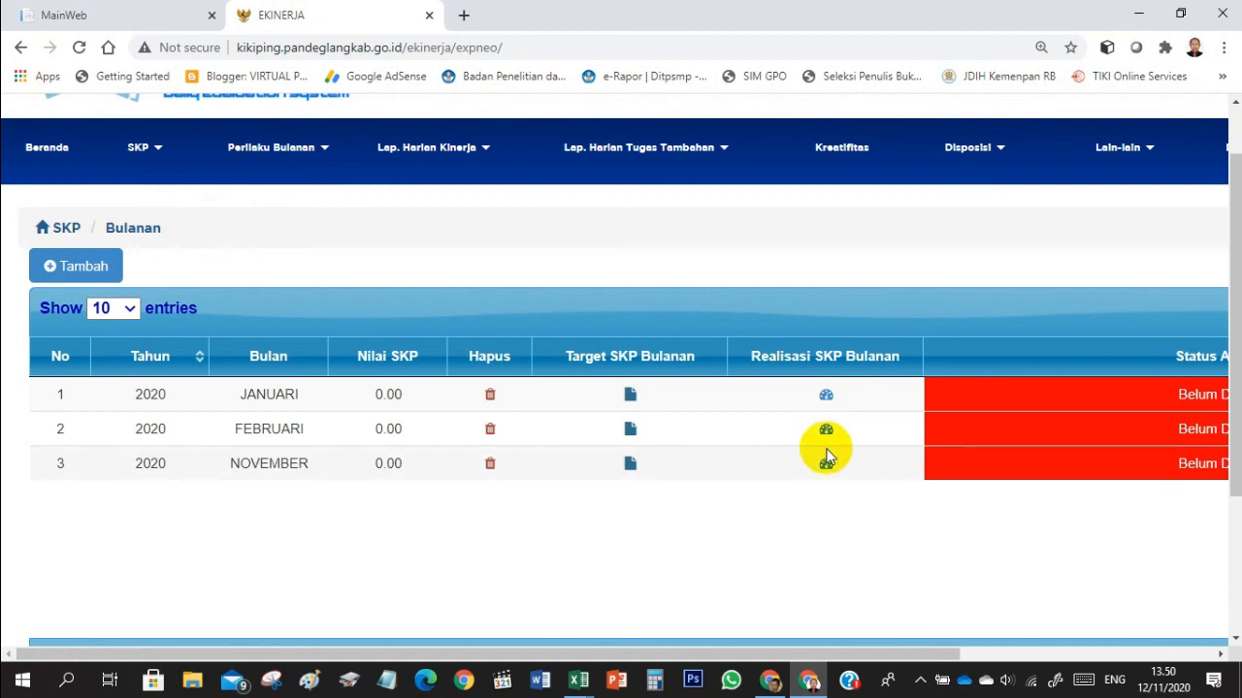
{"action": "left_click", "coordinate": [825, 464]}
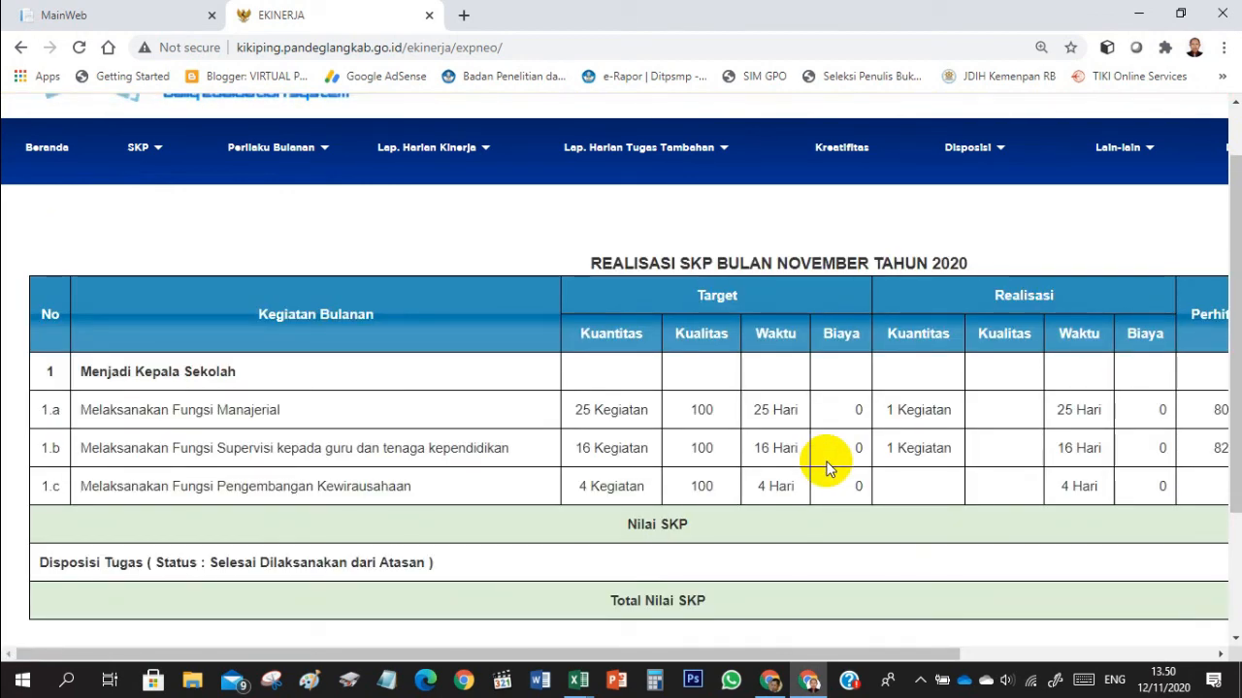
{"action": "left_click_drag", "start_coordinate": [790, 658], "coordinate": [998, 655]}
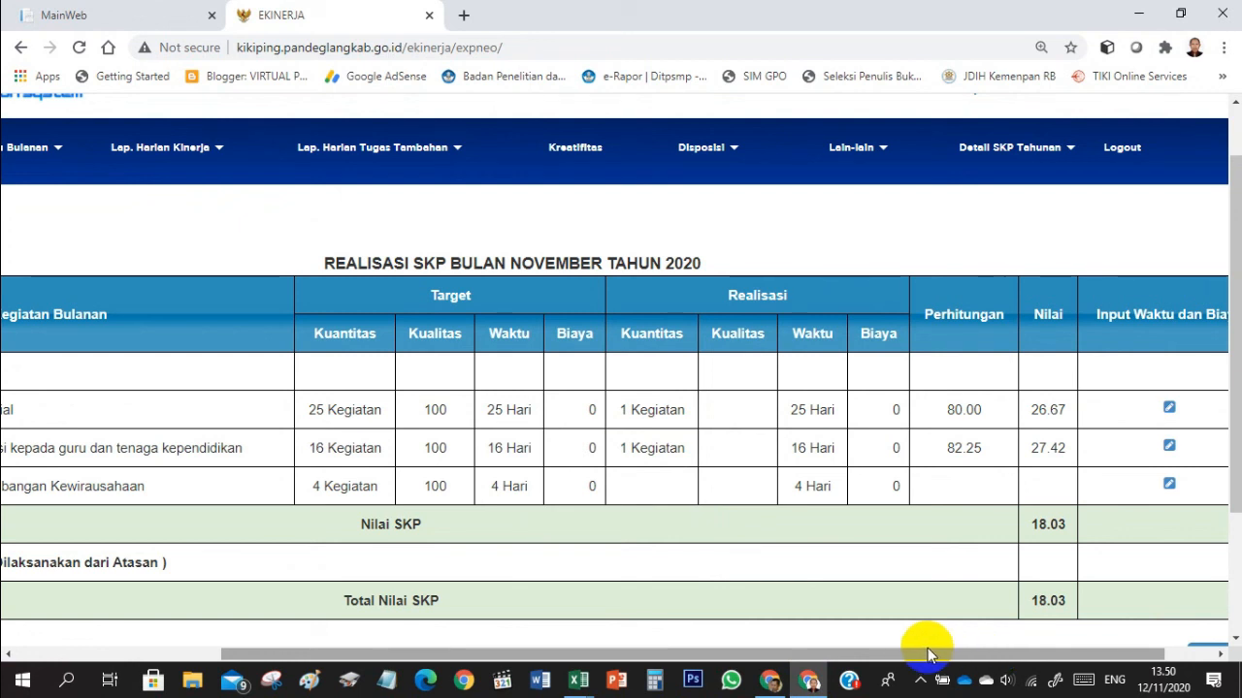
{"action": "left_click_drag", "start_coordinate": [919, 658], "coordinate": [689, 660]}
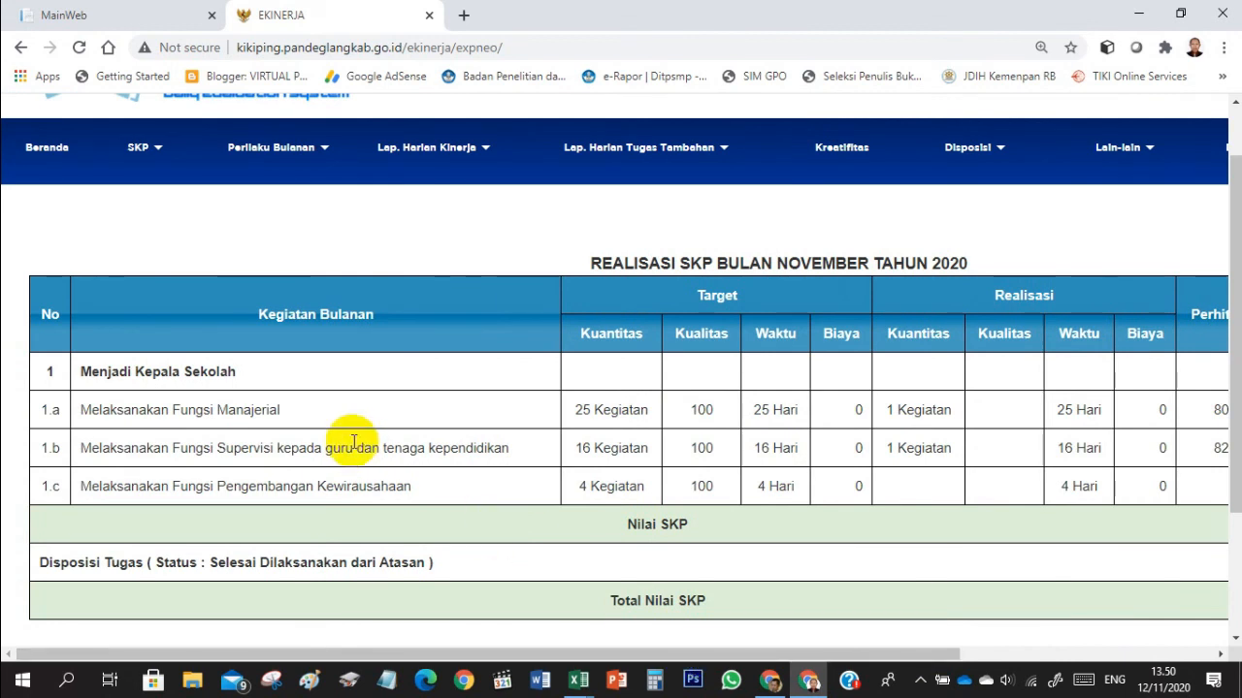